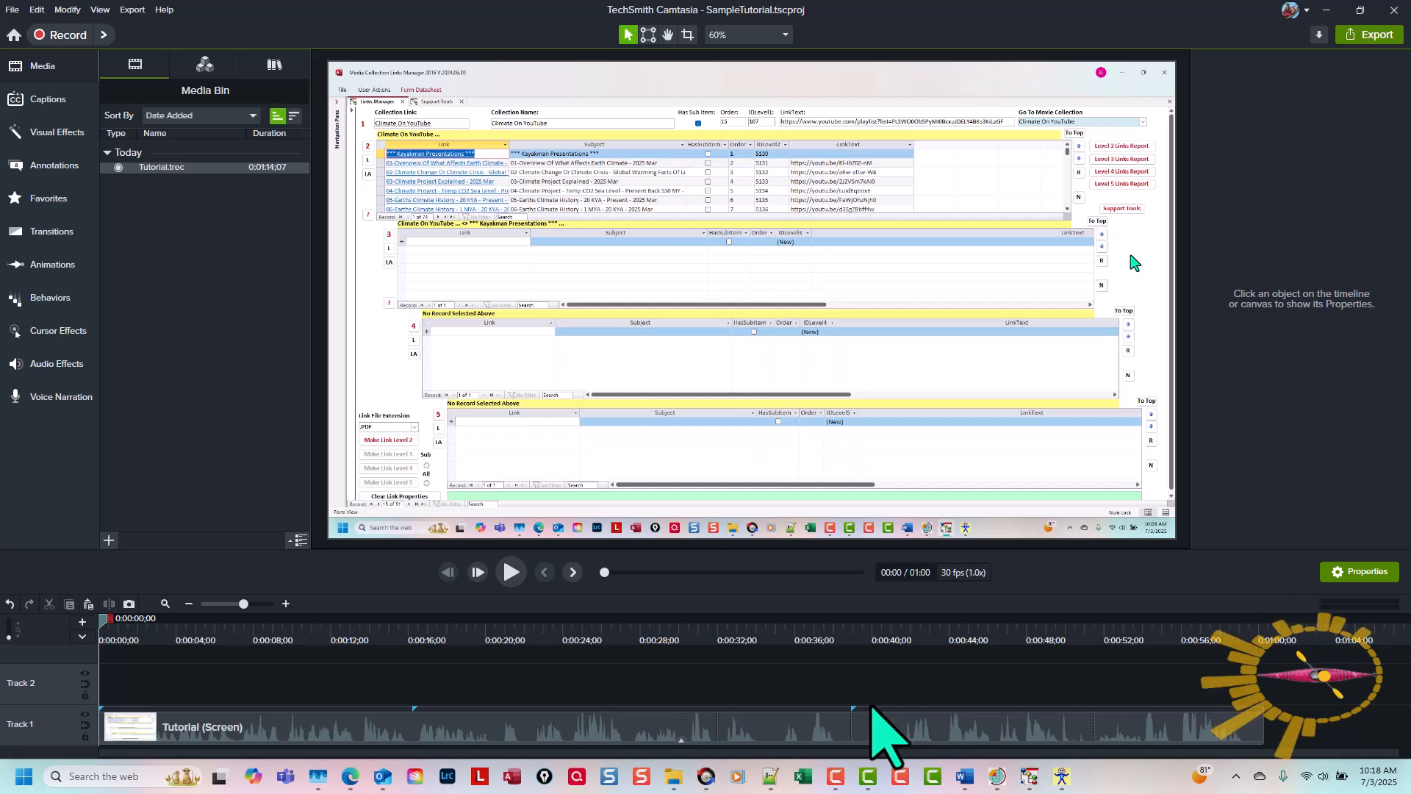
# Step: Scrub through the recording on the timeline and inspect the effects applied to its clip
pyautogui.click(104, 621)
pyautogui.moveTo(103, 616); pyautogui.dragTo(419, 667)
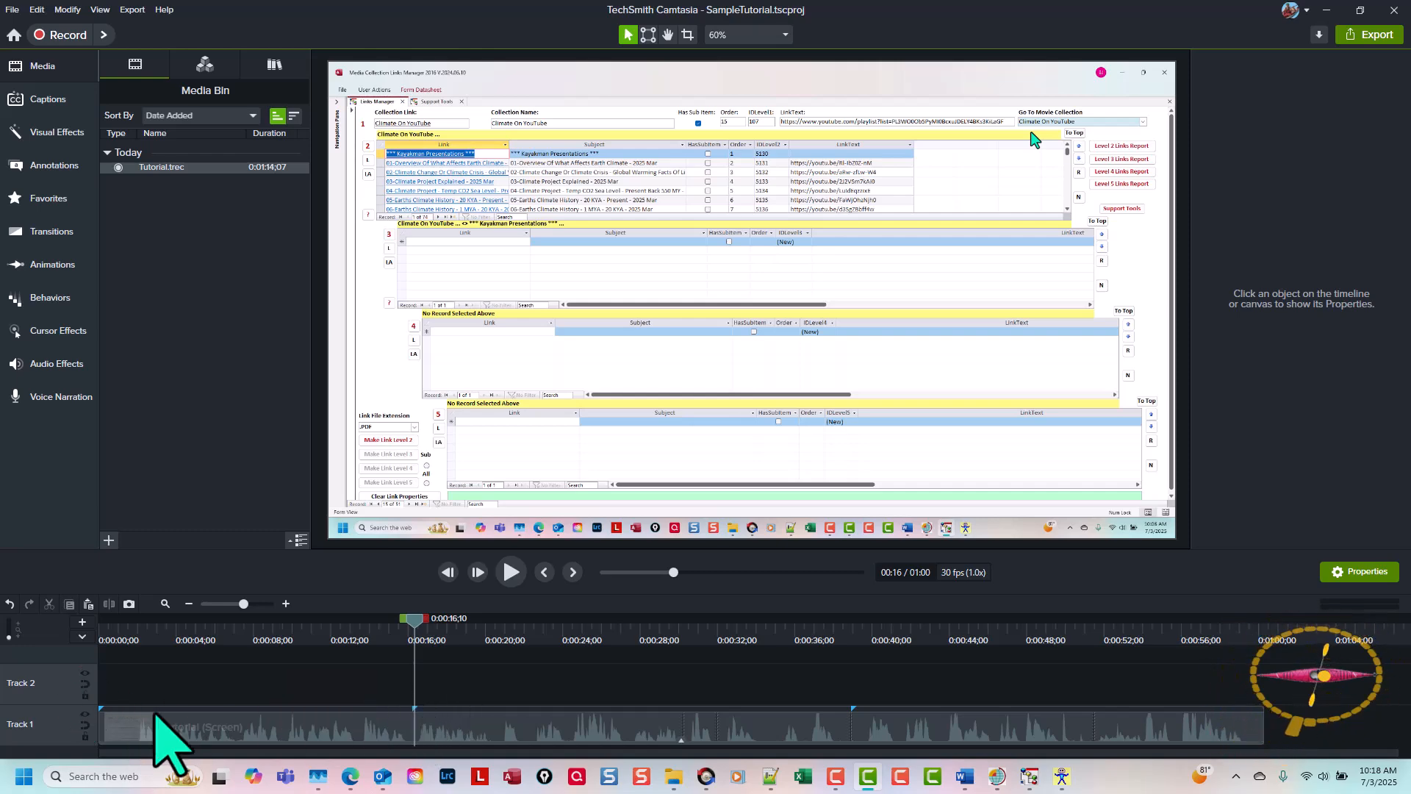
pyautogui.moveTo(413, 622); pyautogui.dragTo(872, 588)
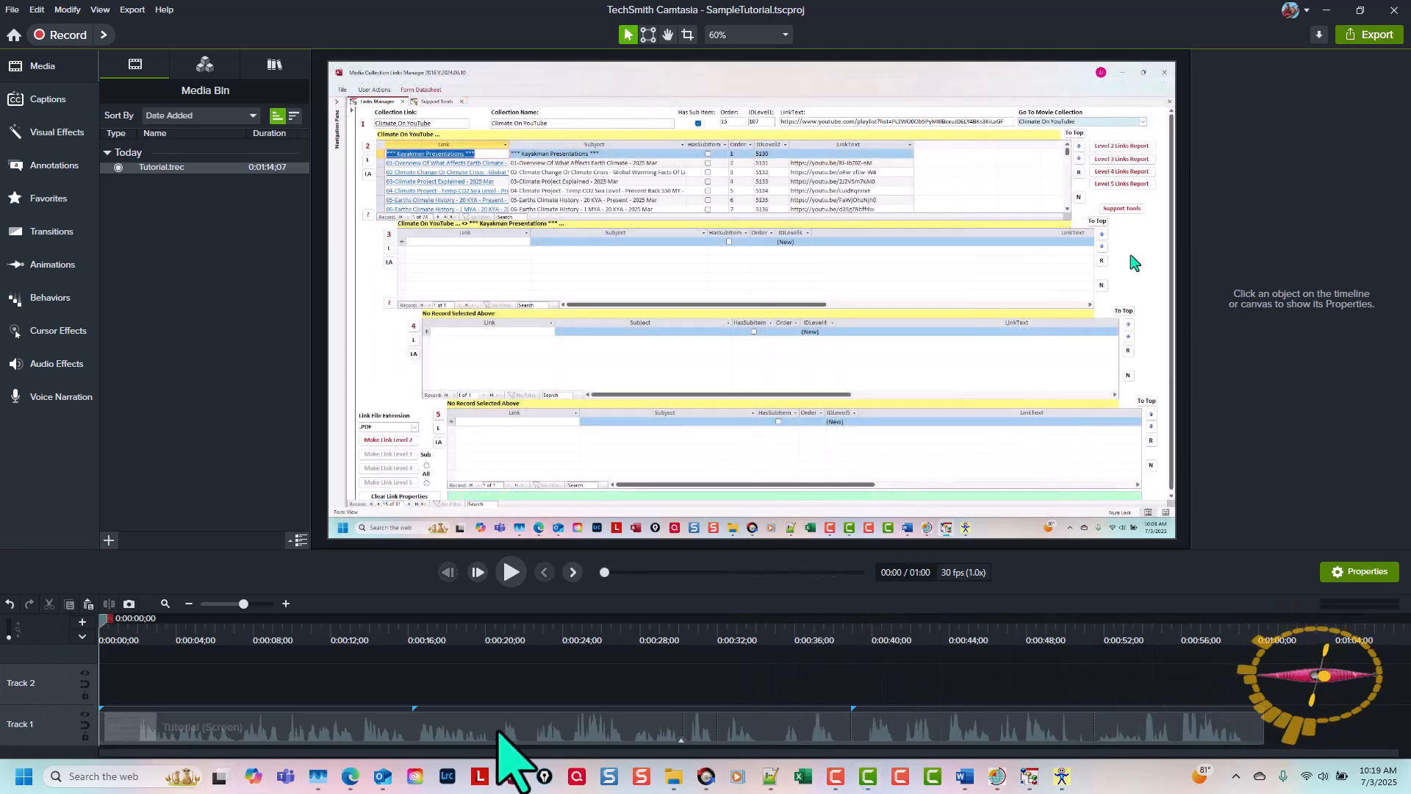
pyautogui.click(680, 740)
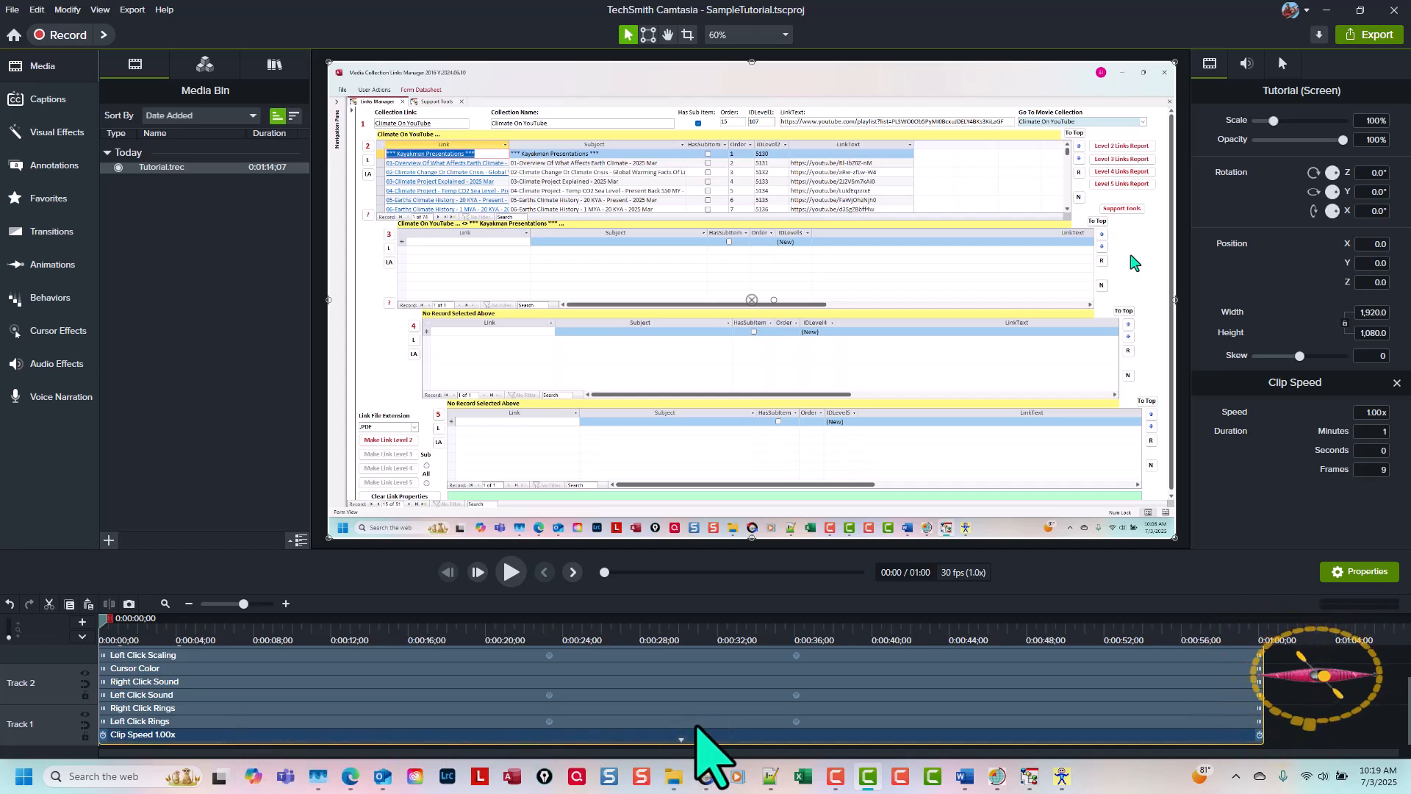
pyautogui.click(681, 740)
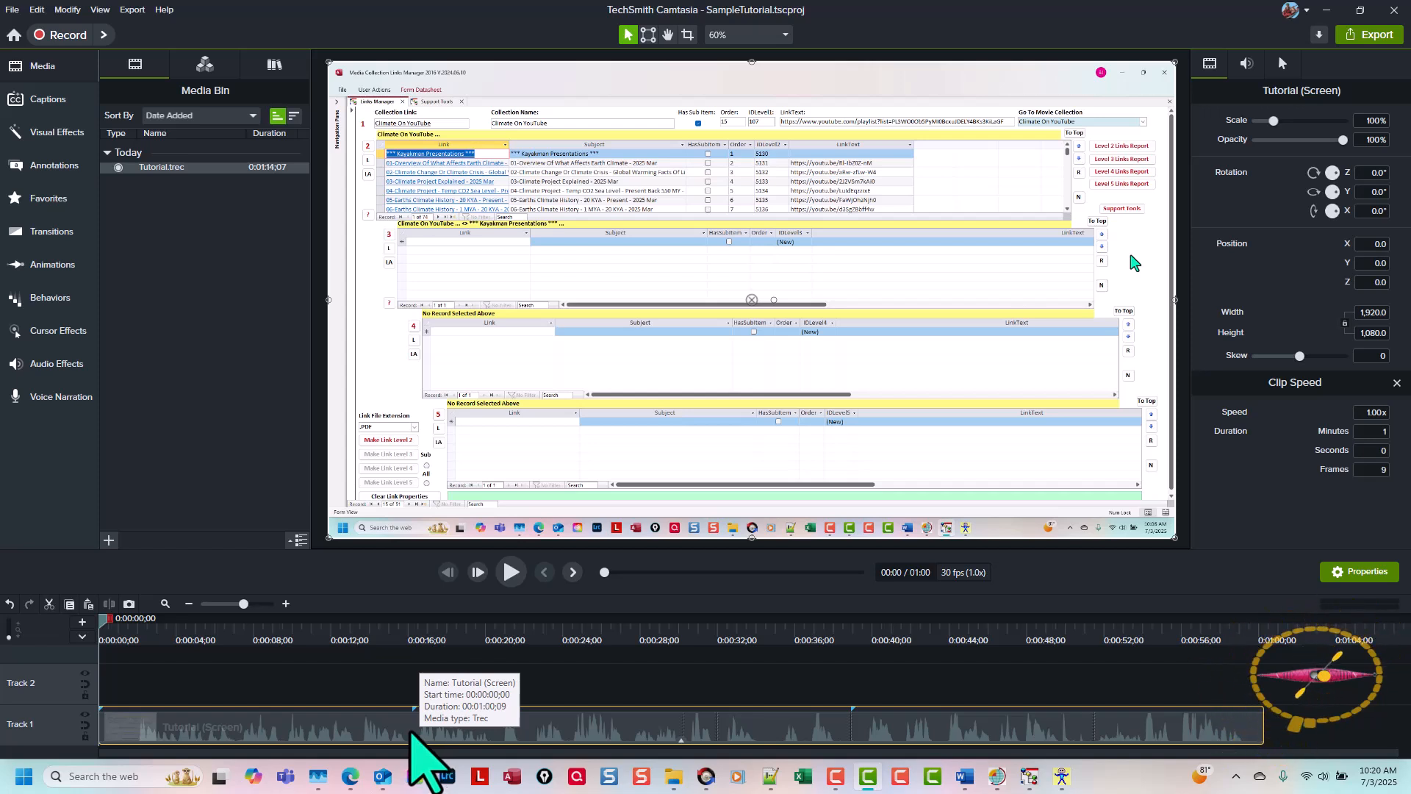
# Step: Split the Tutorial clip on Track 1 at 0:00:16;07
pyautogui.click(790, 670)
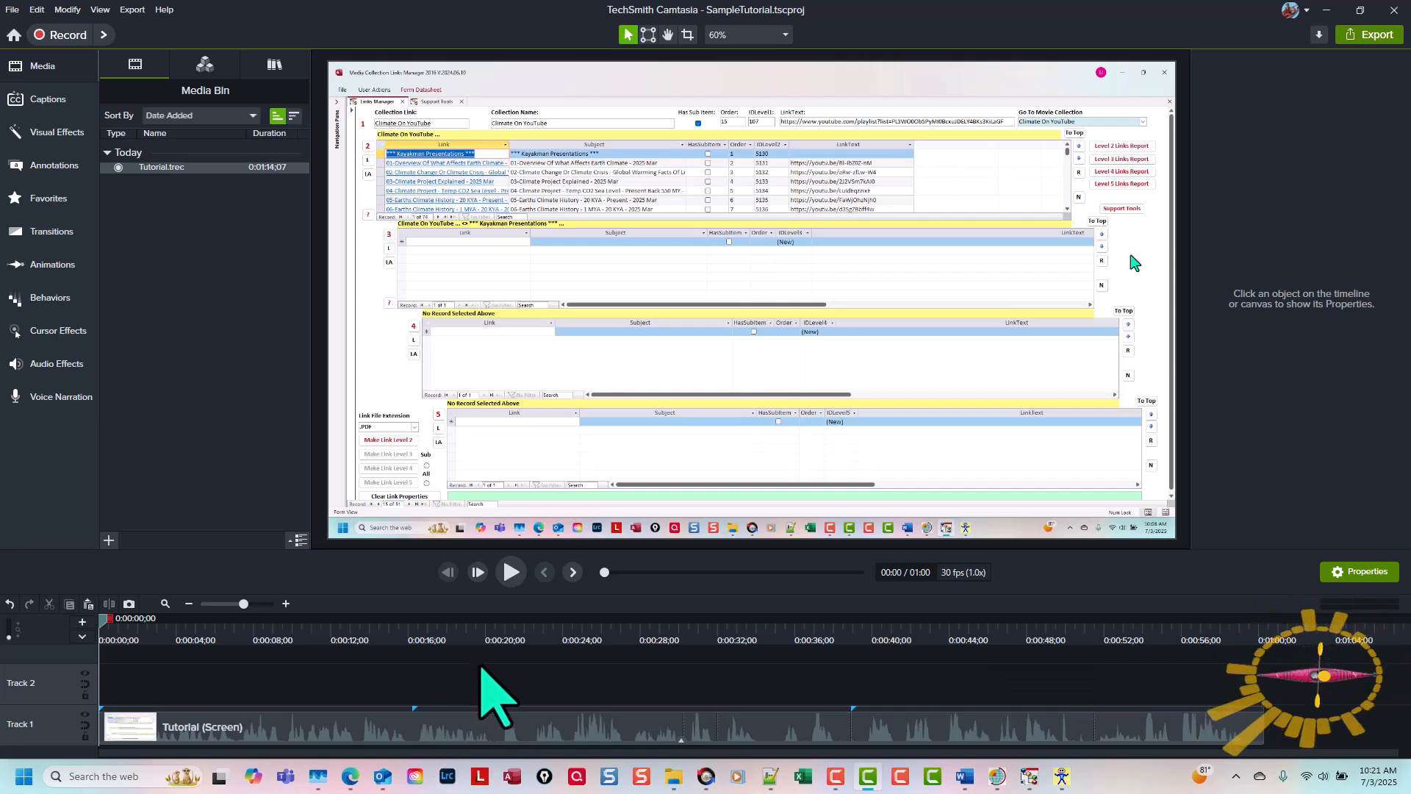
pyautogui.hotkey('ctrl', '.')
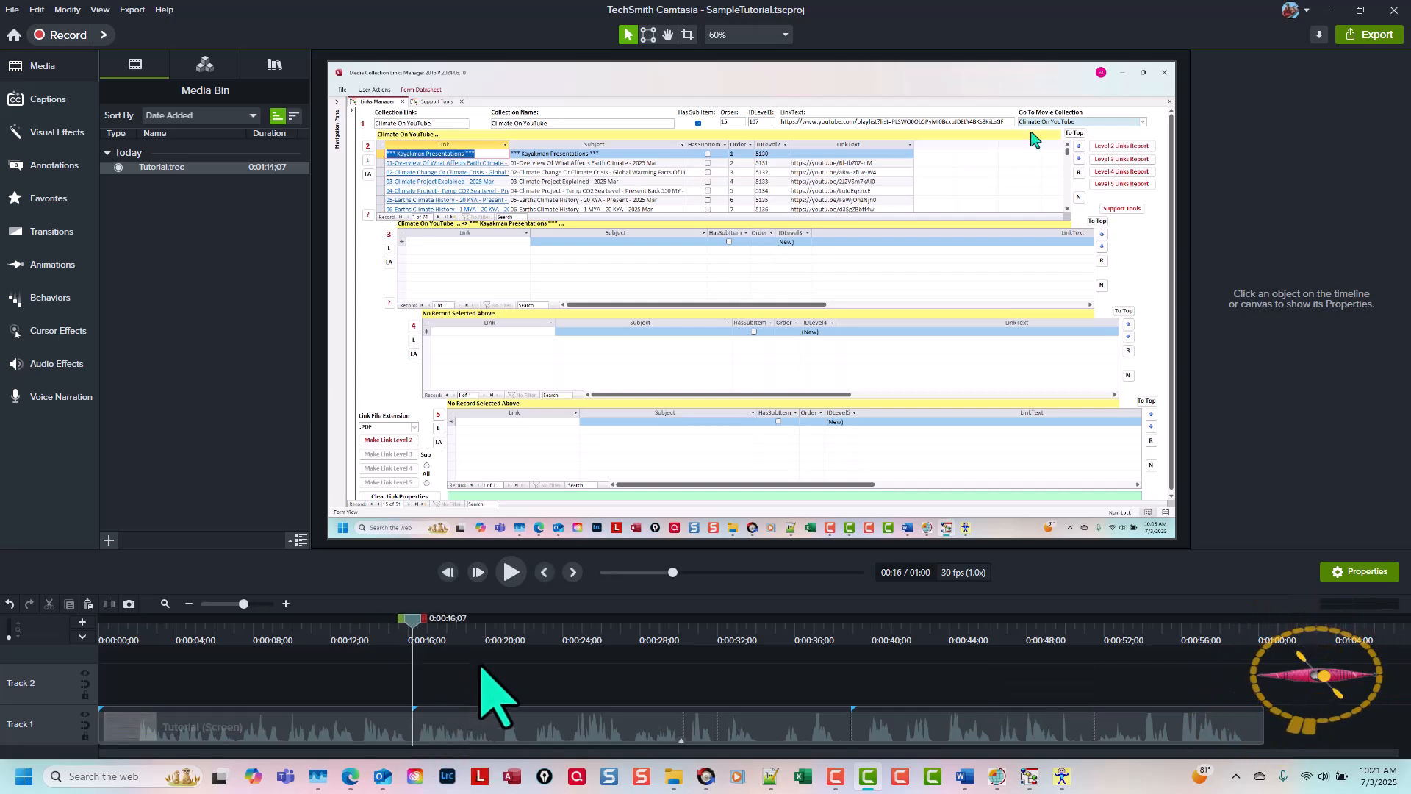
pyautogui.click(435, 724)
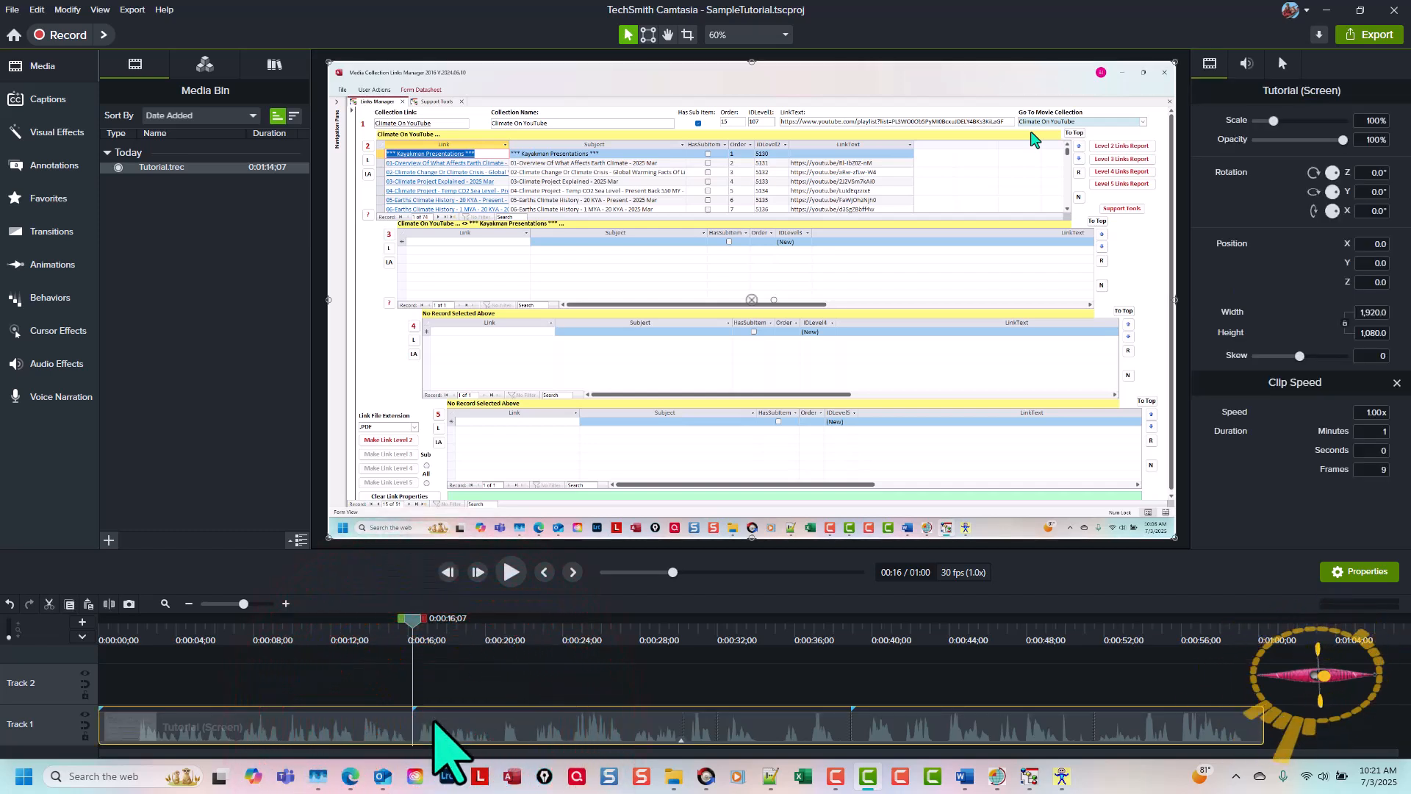
pyautogui.press('s')
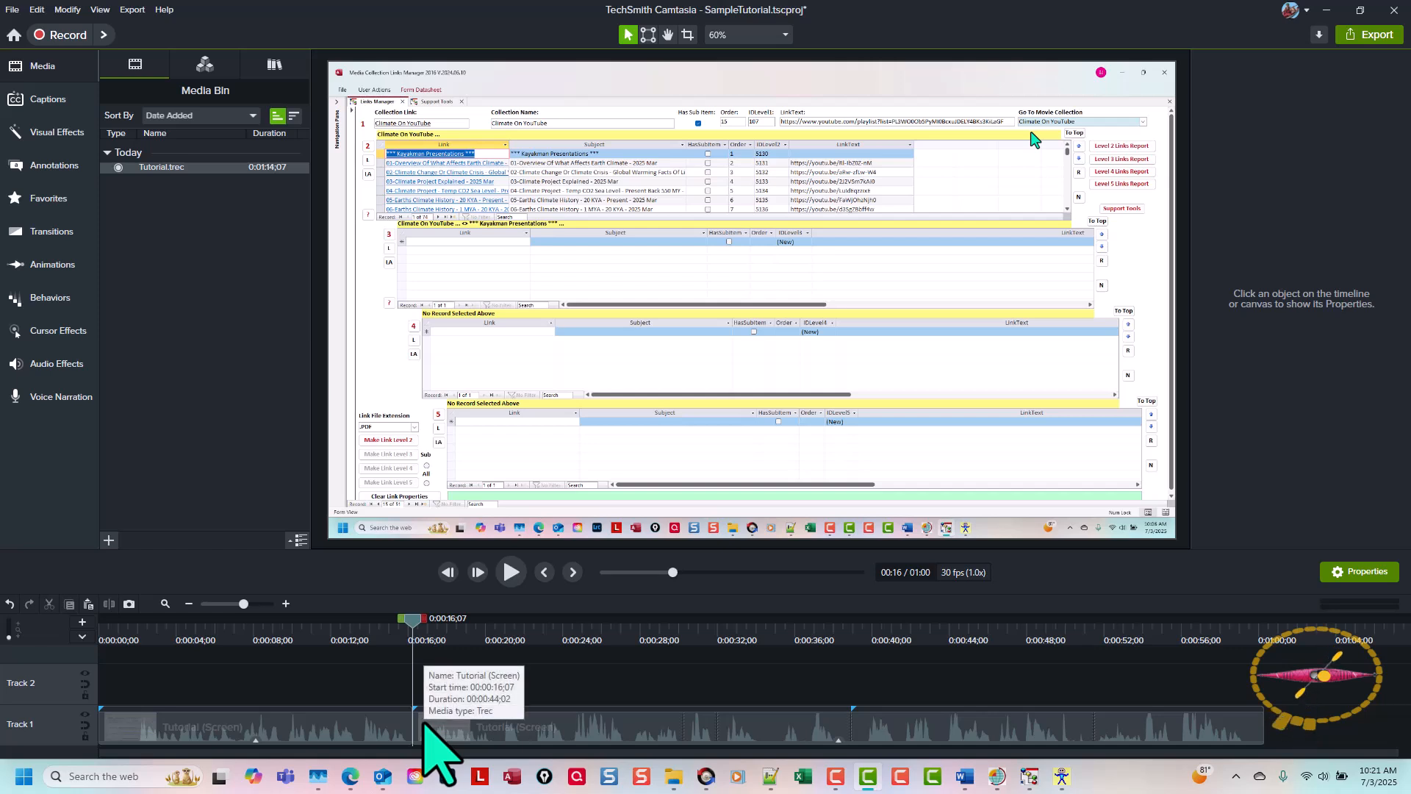
# Step: Split the remaining Tutorial clip at 0:00:38;28
pyautogui.hotkey('ctrl', ']')
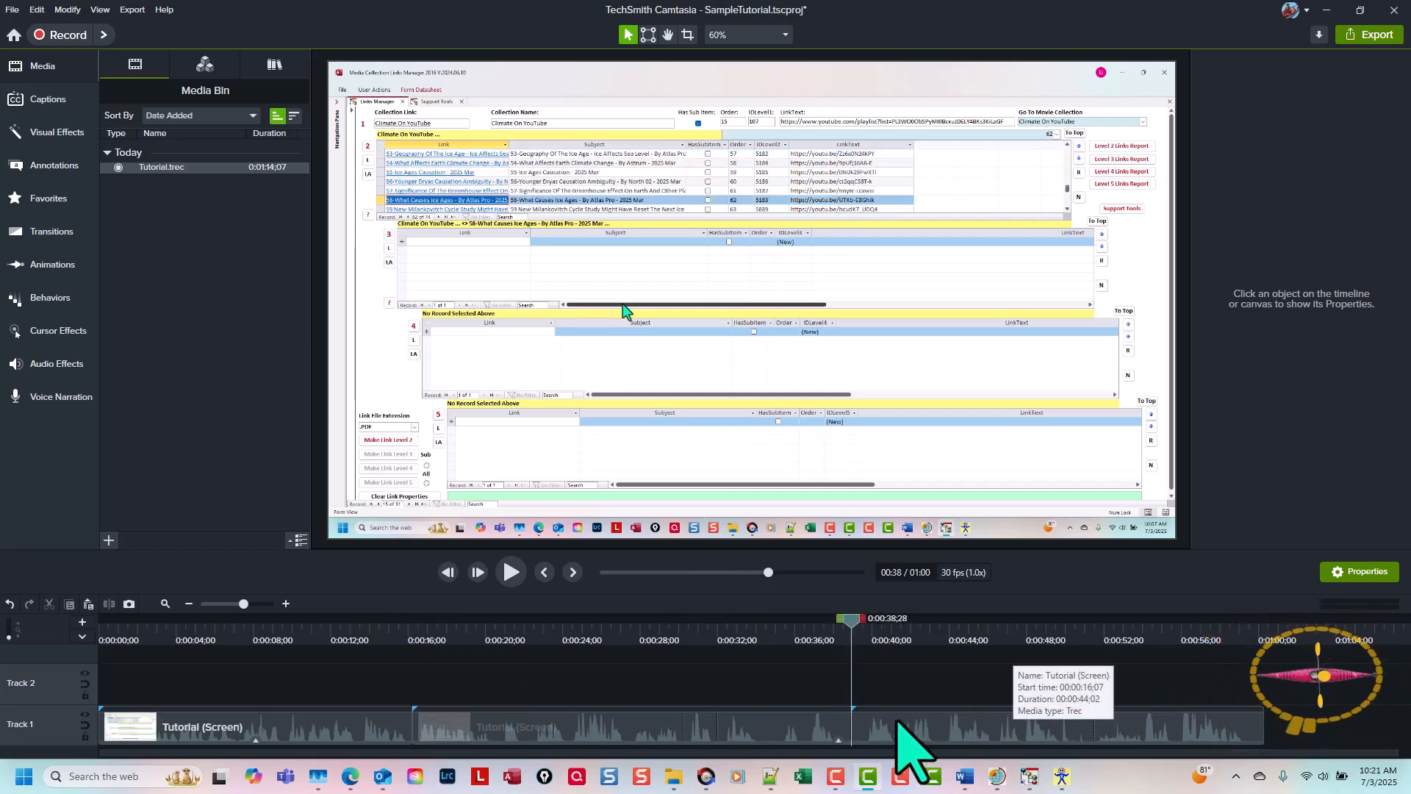
pyautogui.click(898, 724)
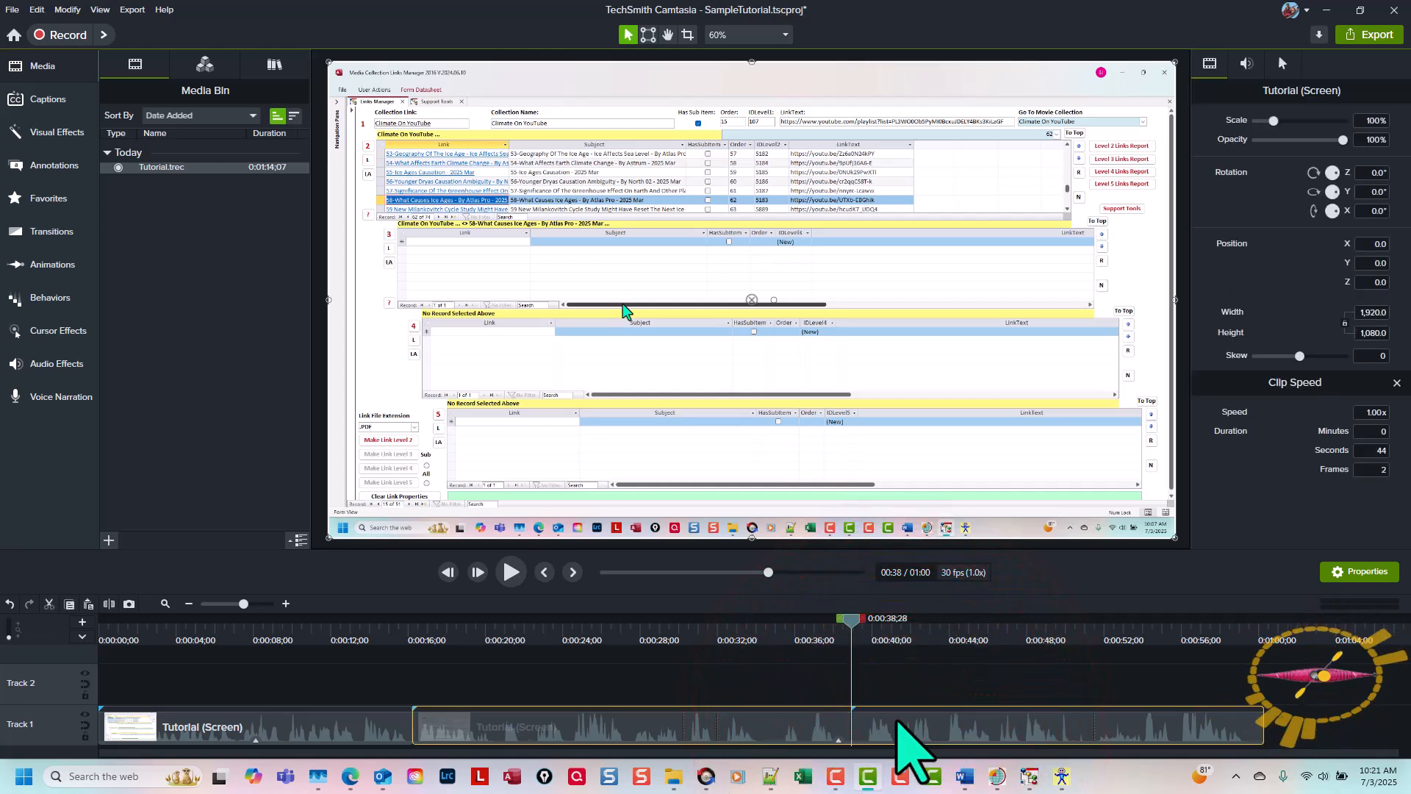
pyautogui.press('s')
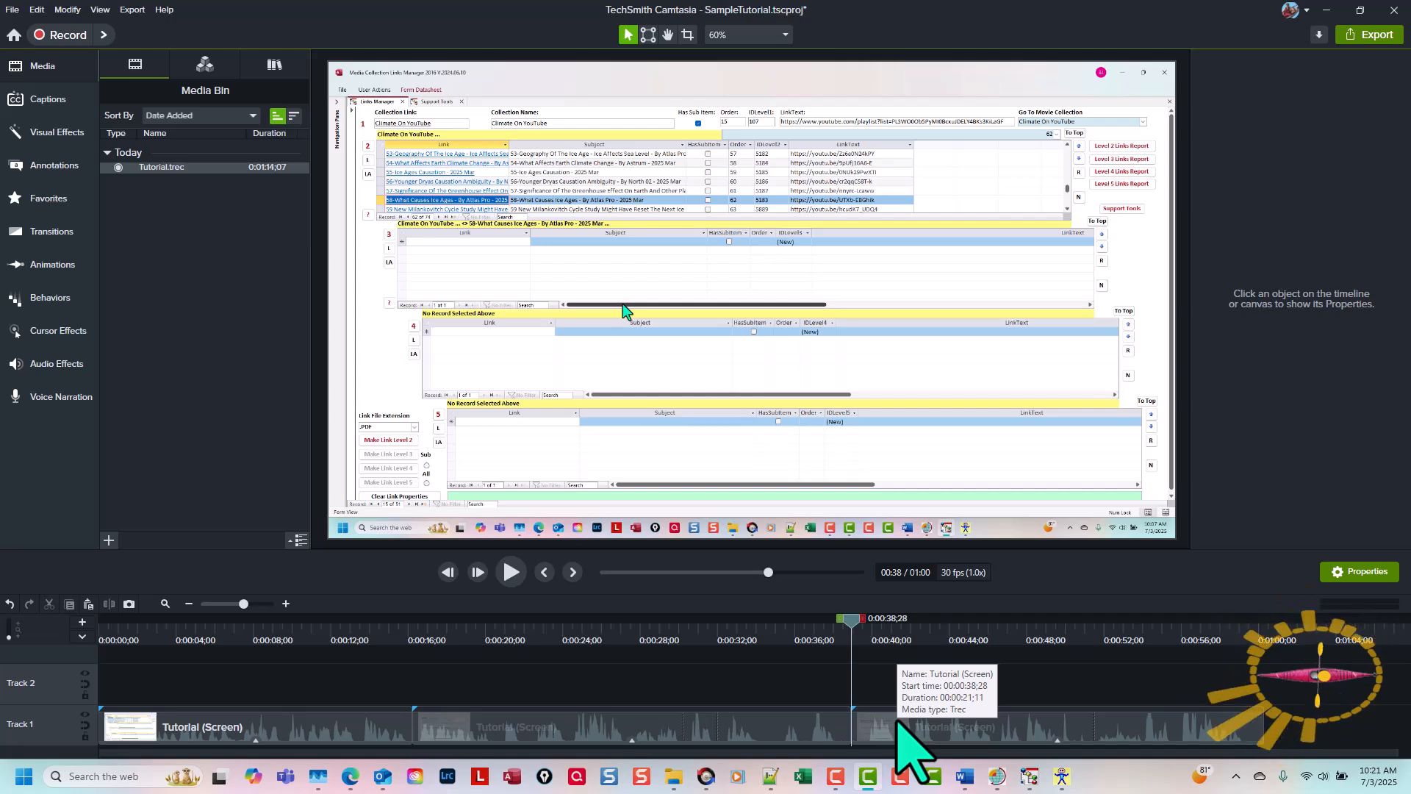
# Step: Add the first Tutorial segment to the Read Aloud Segments library as 01, using the canvas size
pyautogui.press('Home')
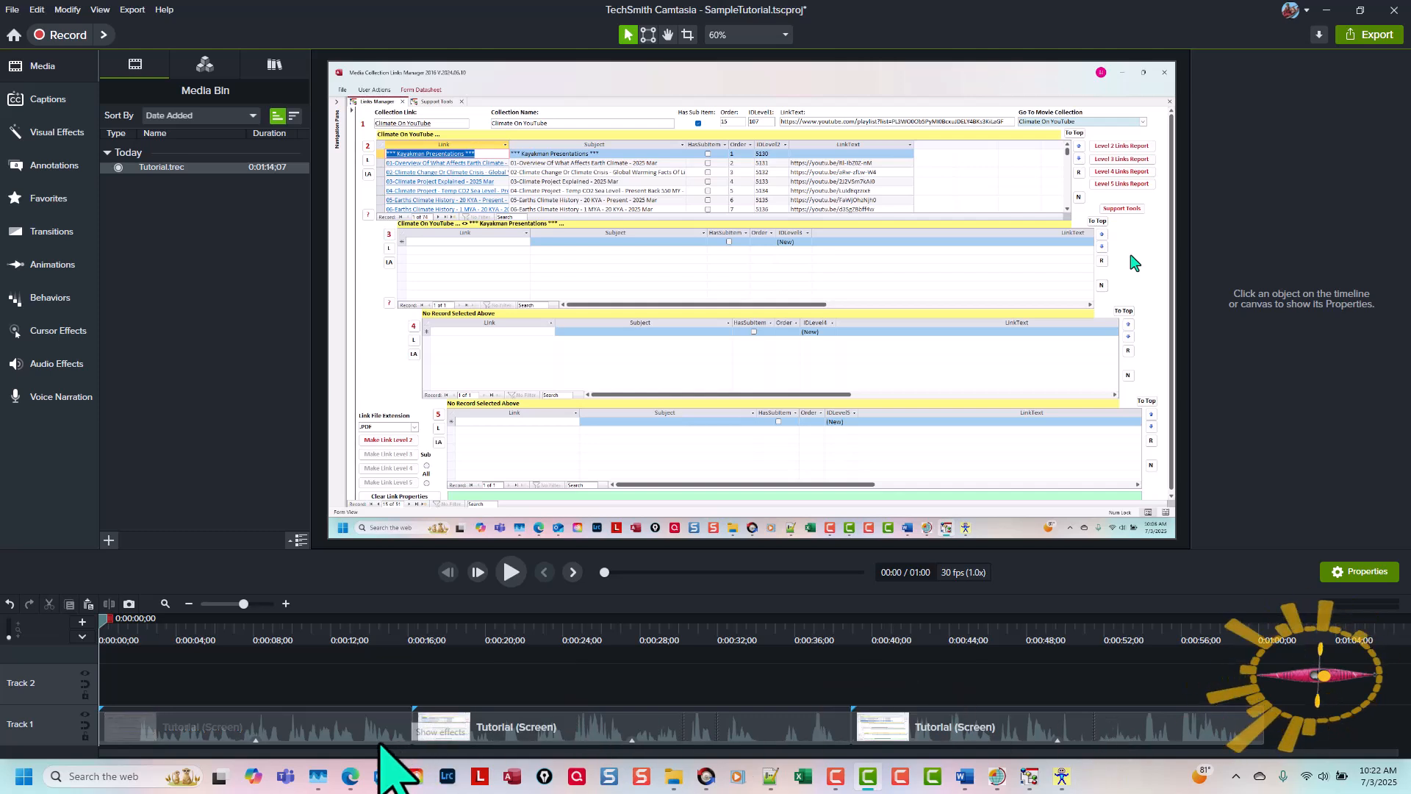
pyautogui.click(309, 735)
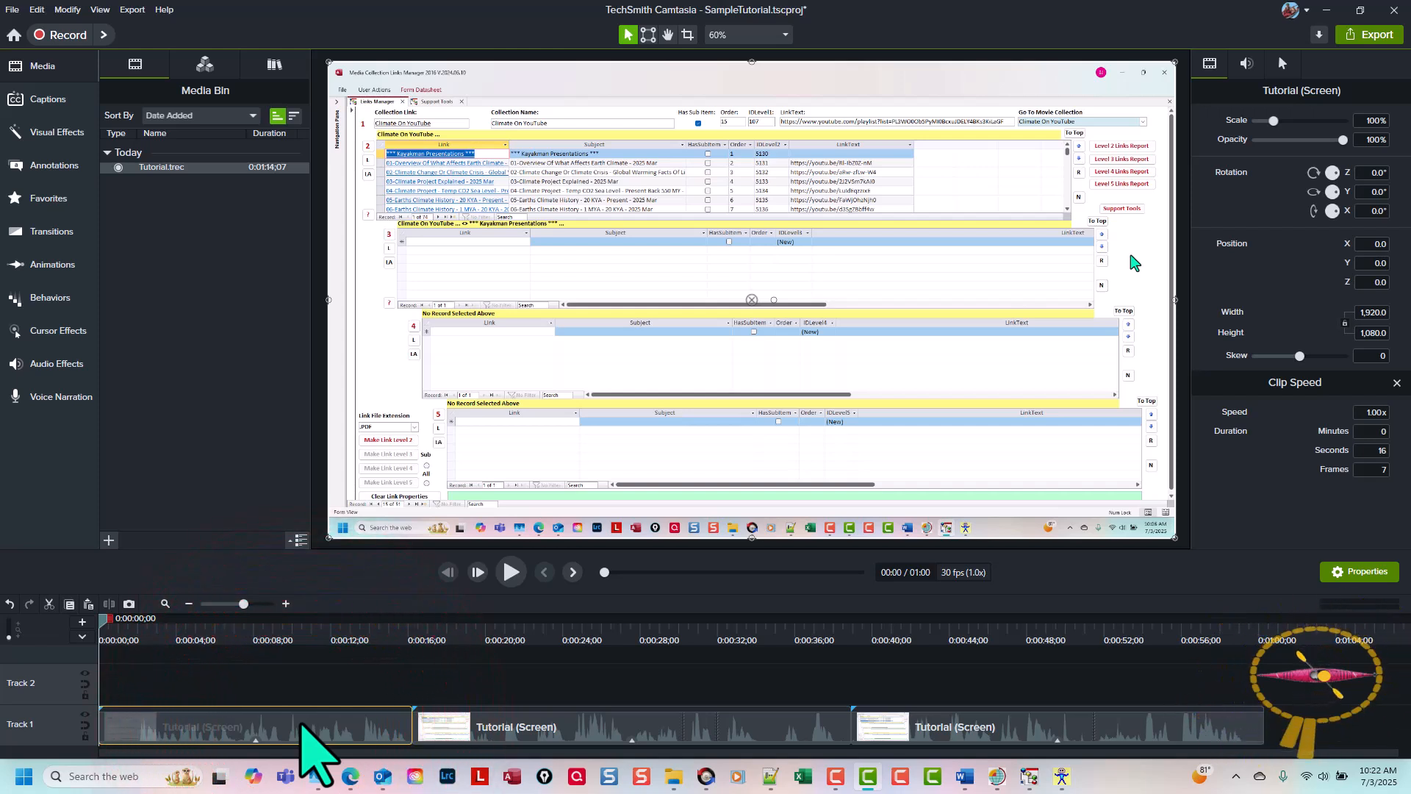
pyautogui.hotkey('ctrl', 'shift', 'a')
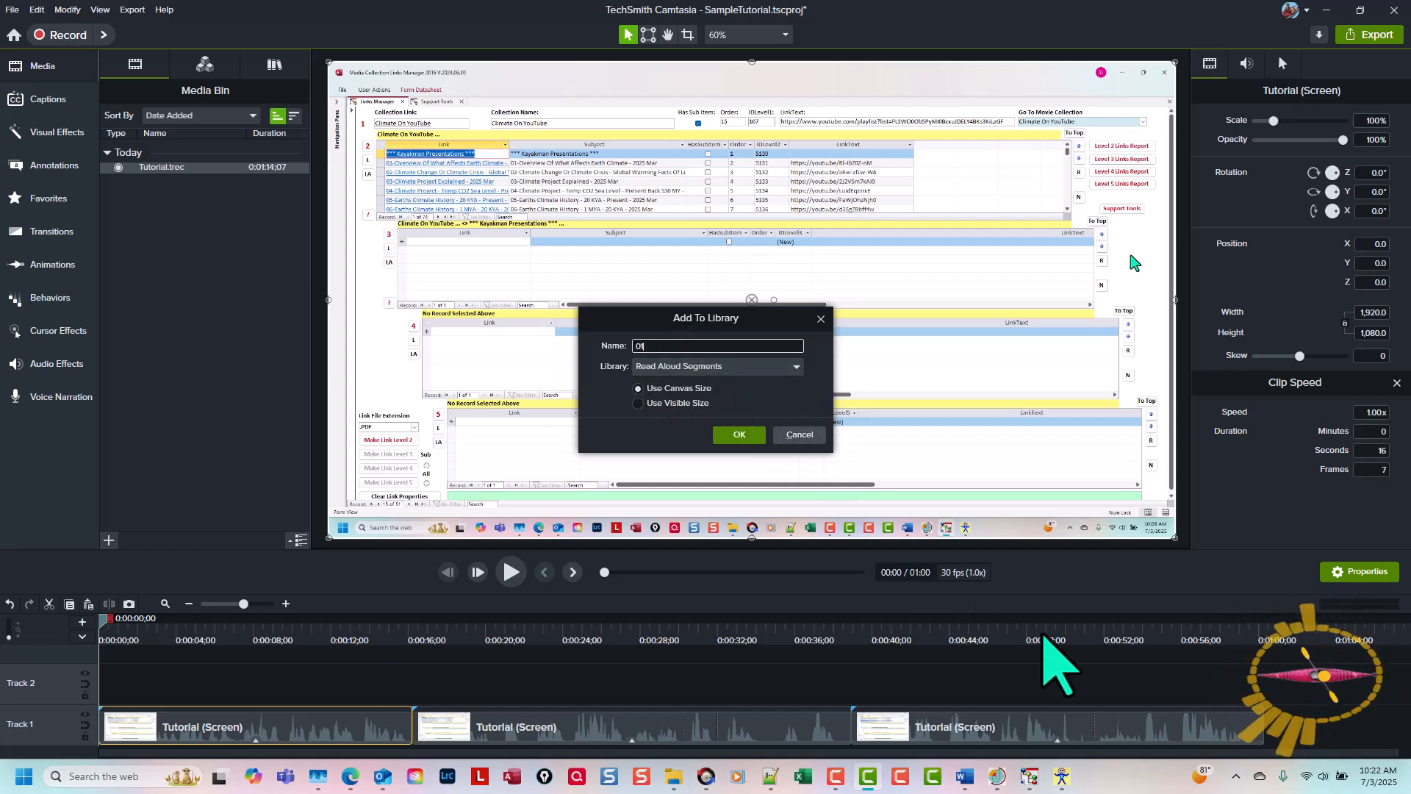
pyautogui.press('Return')
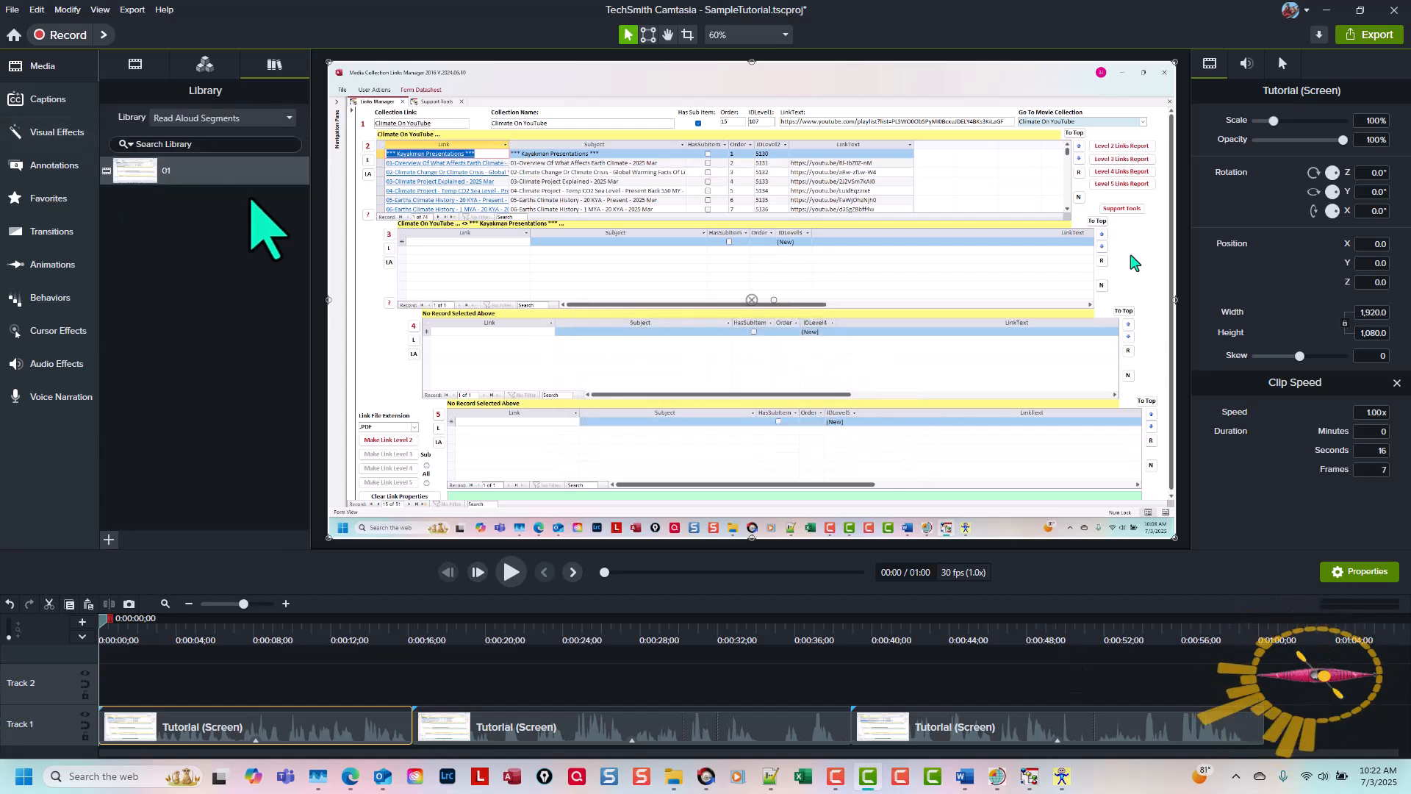
# Step: Add the second Tutorial segment to the Read Aloud Segments library as 02, using the canvas size
pyautogui.click(573, 573)
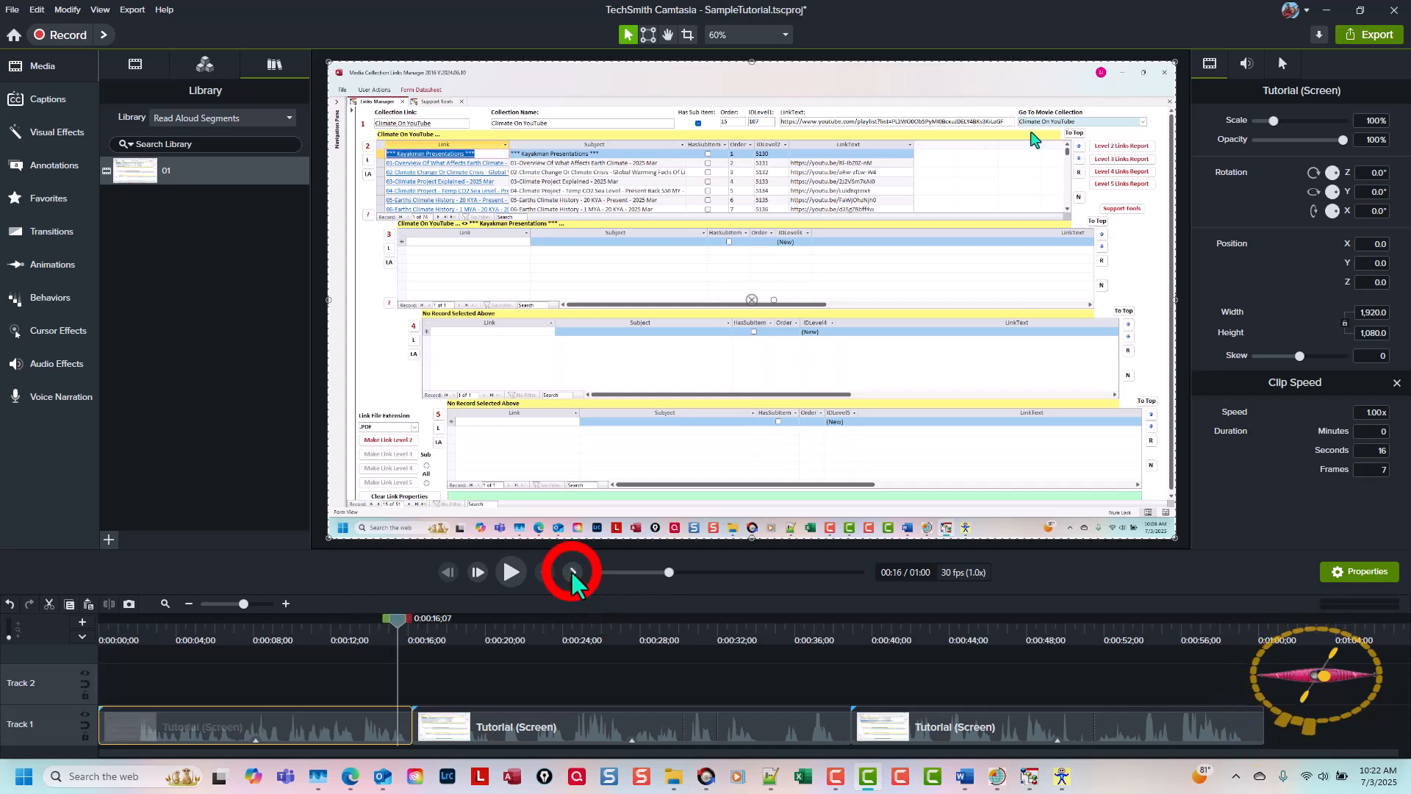
pyautogui.click(579, 733)
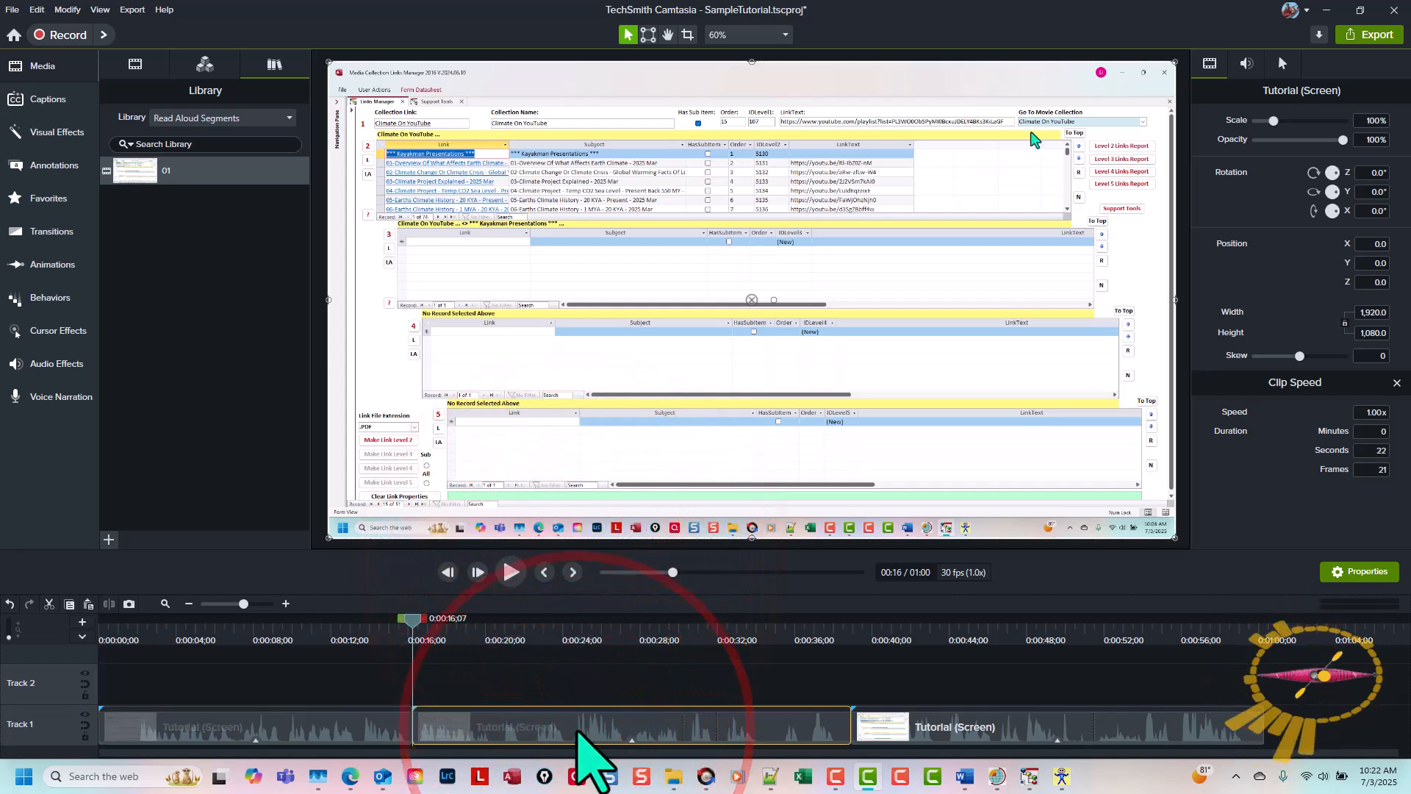
pyautogui.hotkey('ctrl', 'shift', 'a')
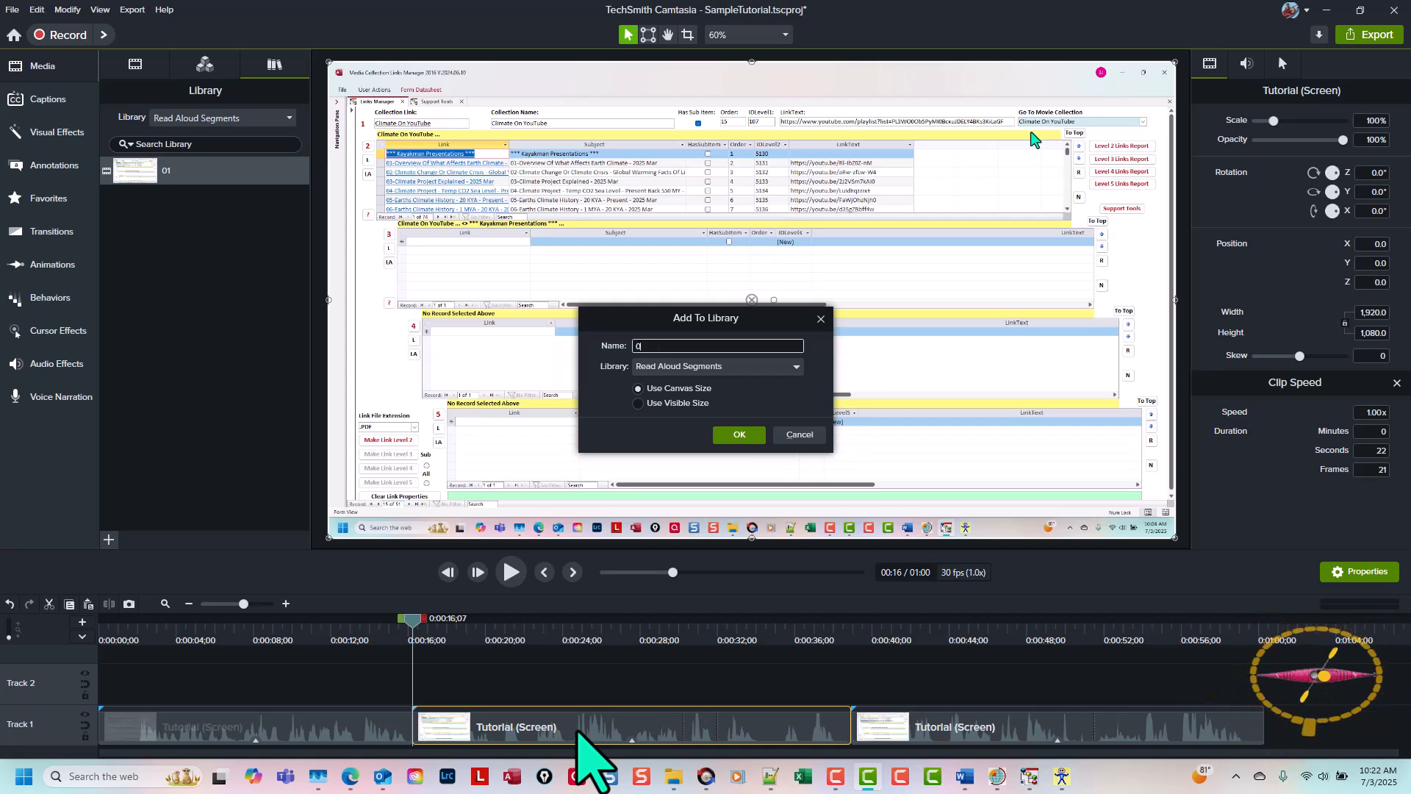
pyautogui.write('02')
pyautogui.press('Return')
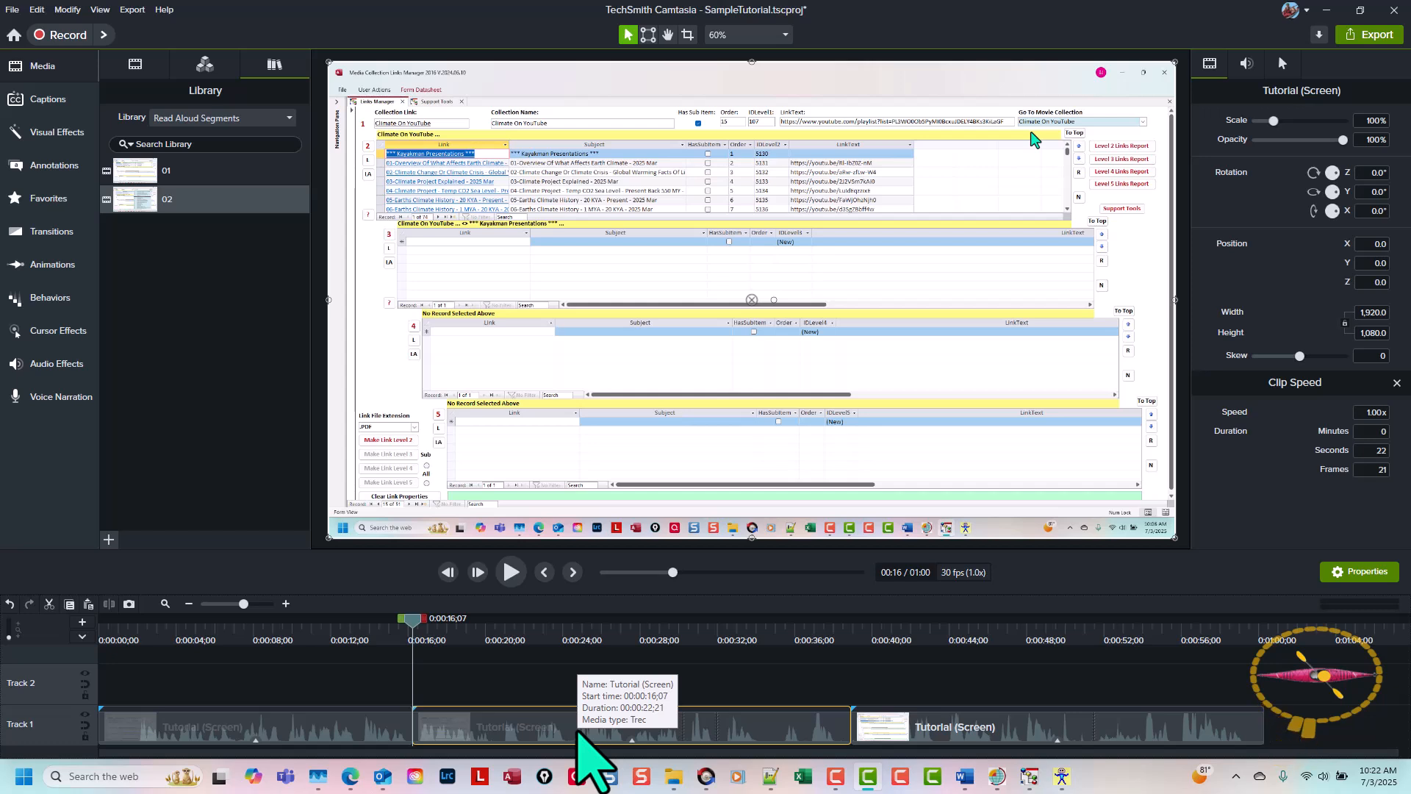
# Step: Add the third Tutorial segment to the Read Aloud Segments library as 03, using the canvas size
pyautogui.hotkey('ctrl', 'alt', 'Right')
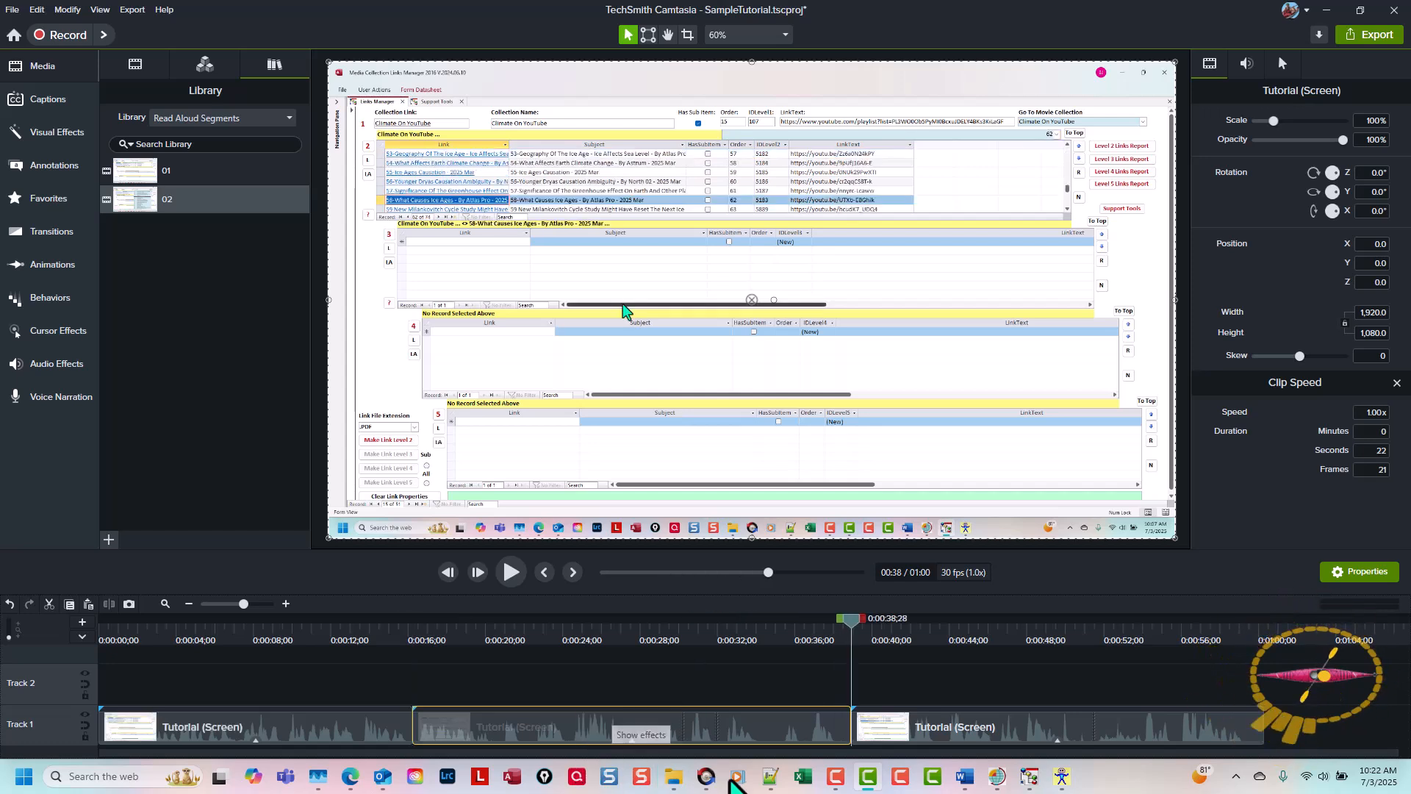
pyautogui.click(1004, 723)
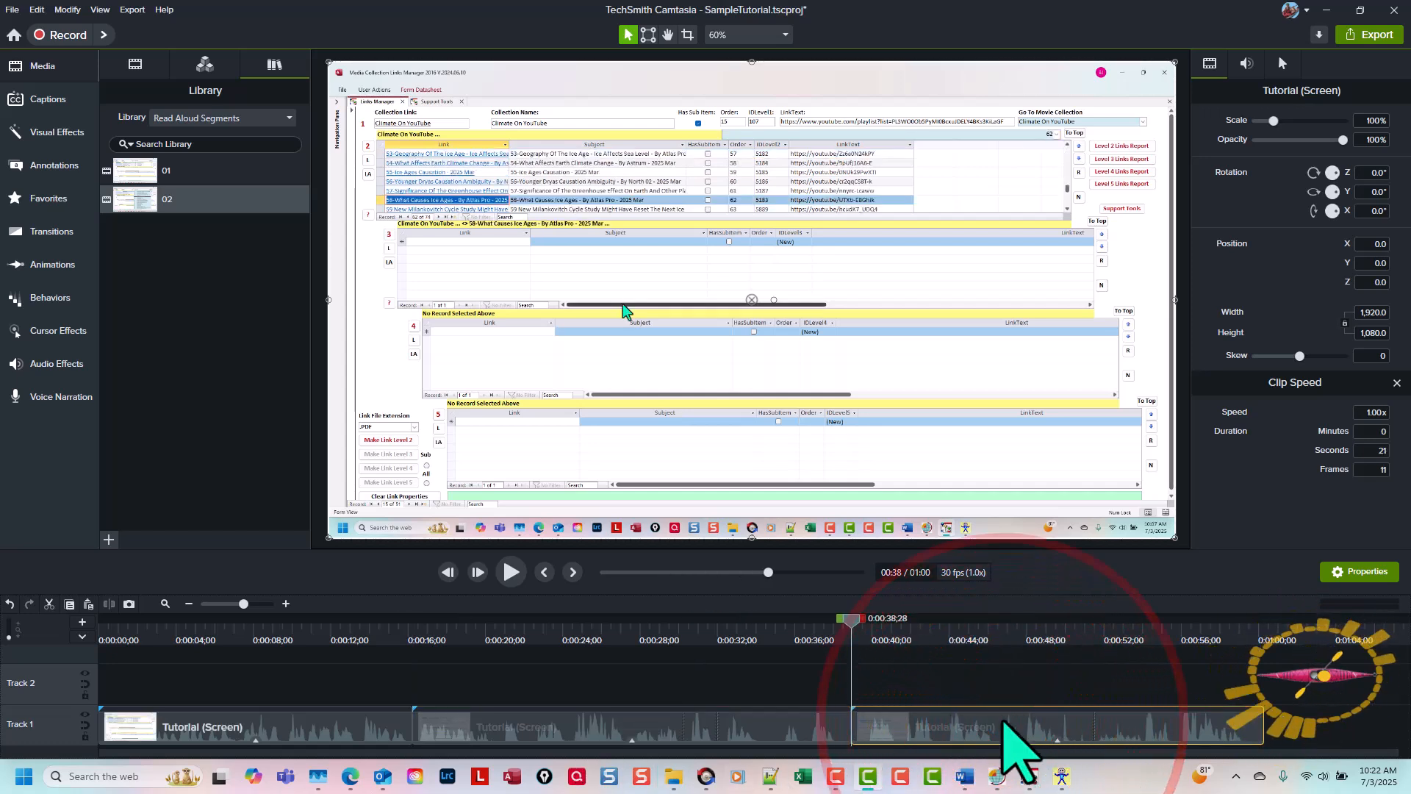
pyautogui.hotkey('ctrl', 'shift', 'a')
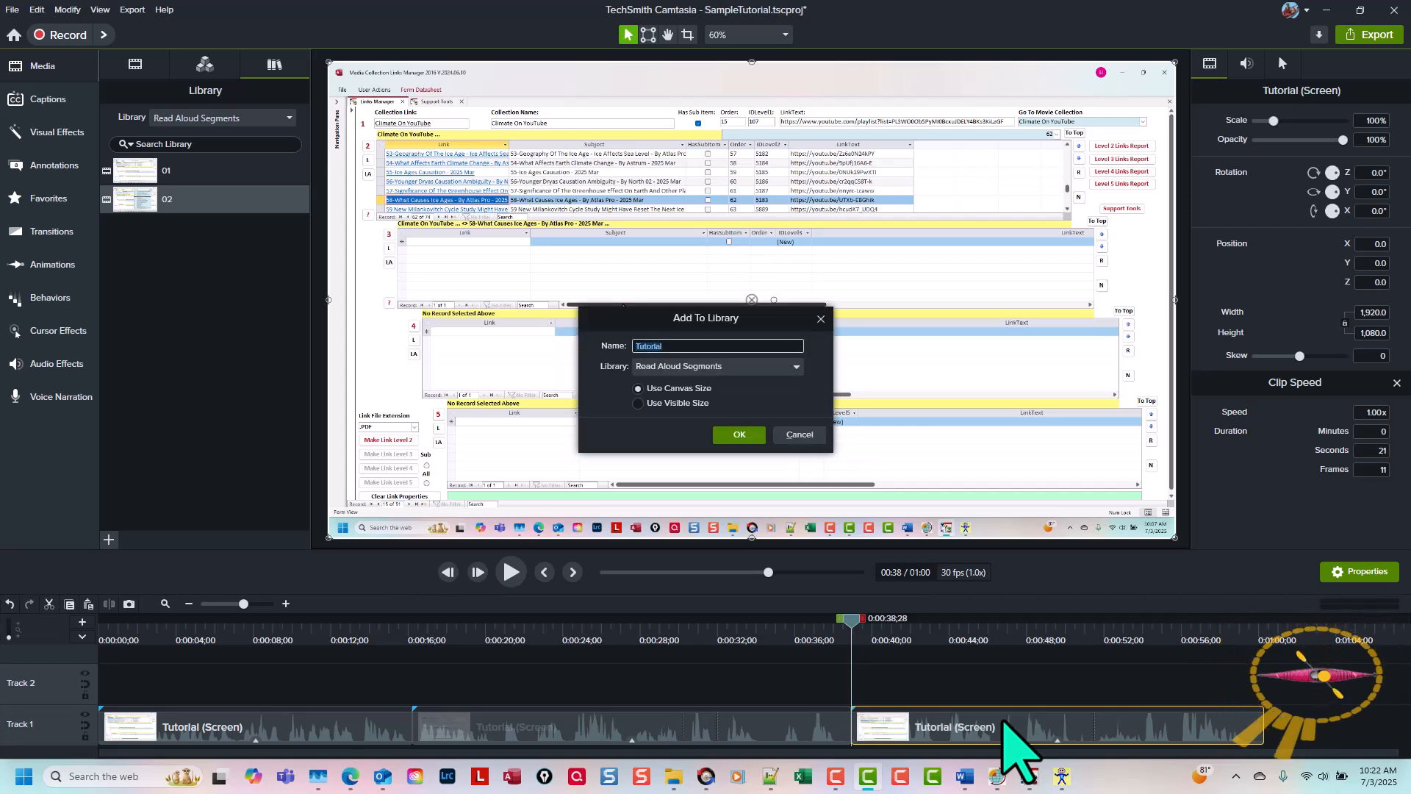
pyautogui.press('Return')
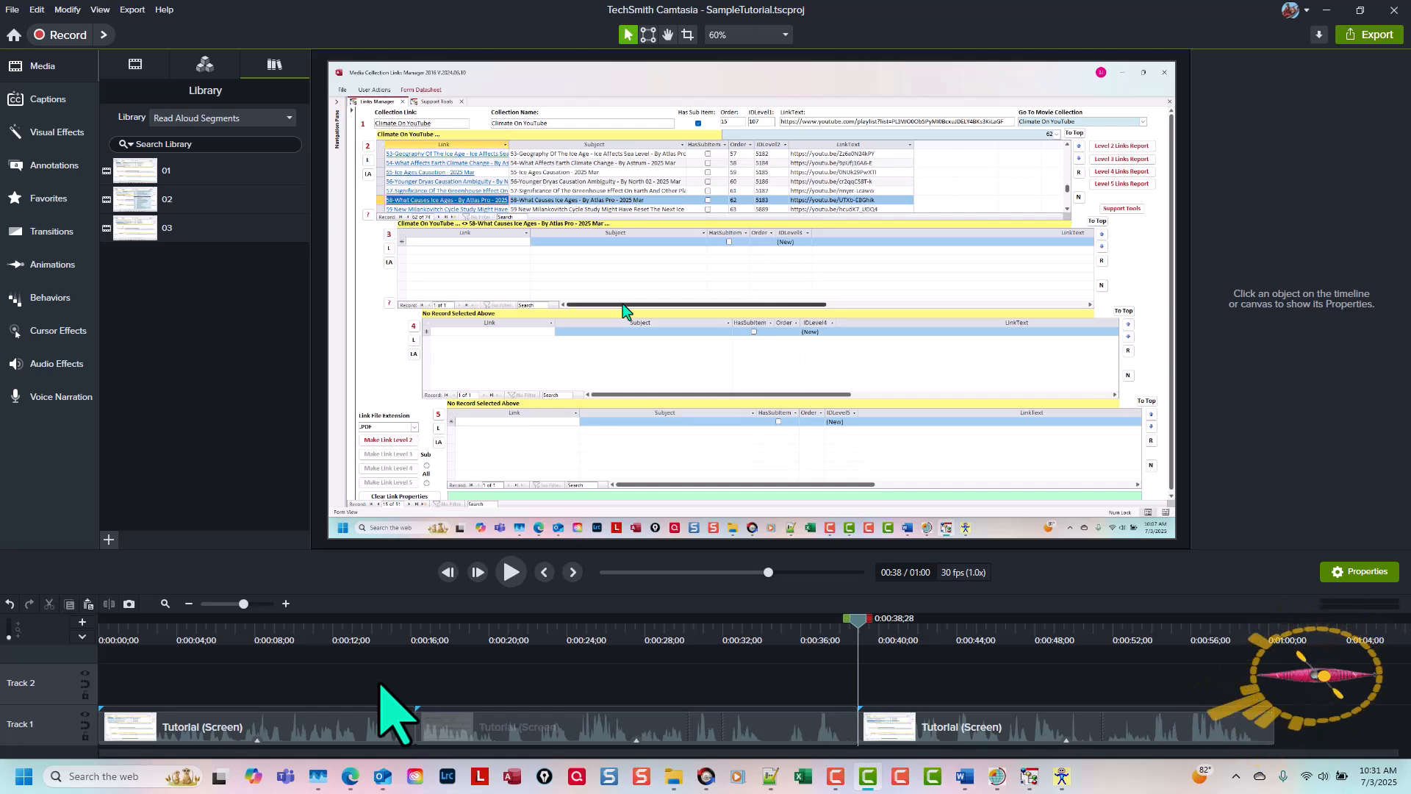
# Step: Create a new project and add asset 01 from the Read Aloud Segments library to the timeline at the playhead
pyautogui.hotkey('ctrl', 'n')
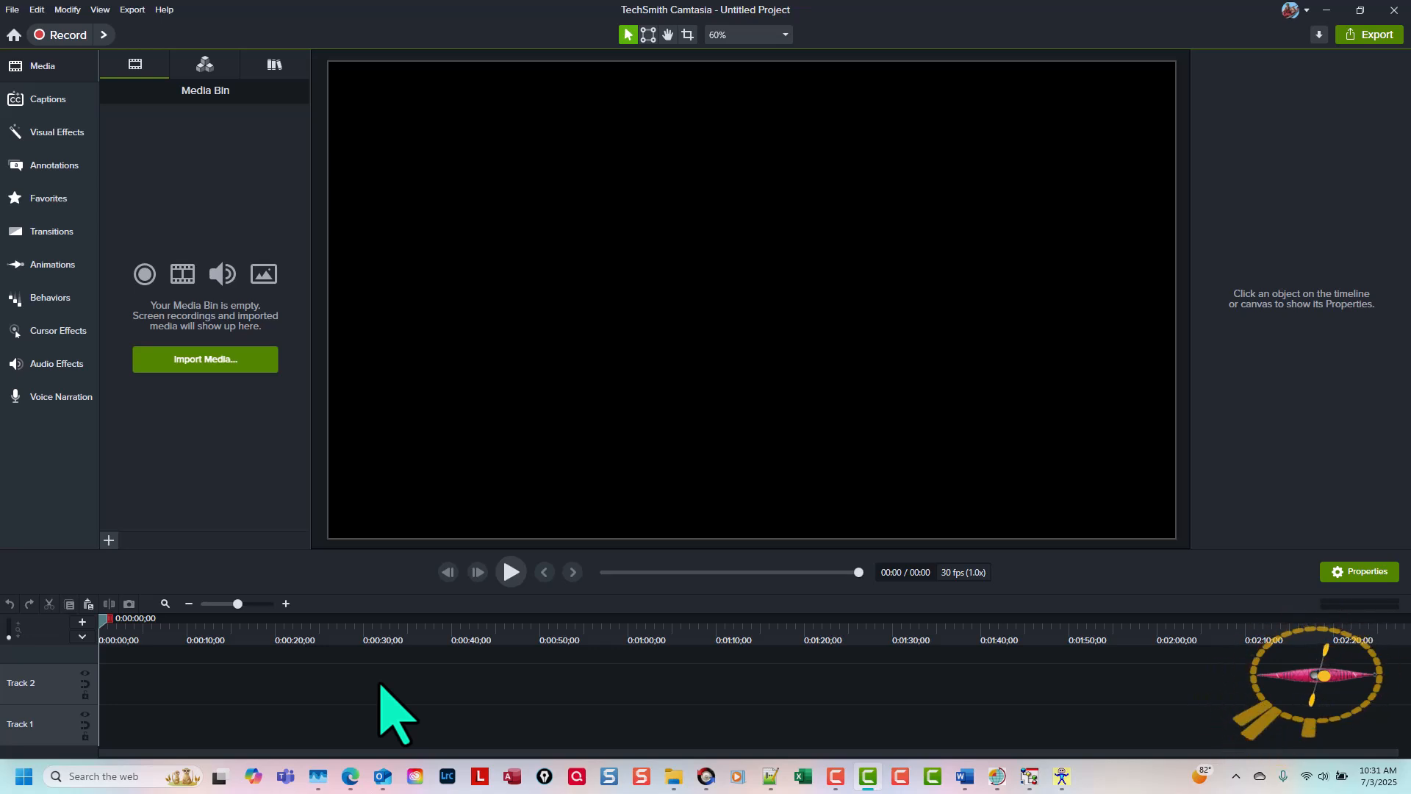
pyautogui.press('l')
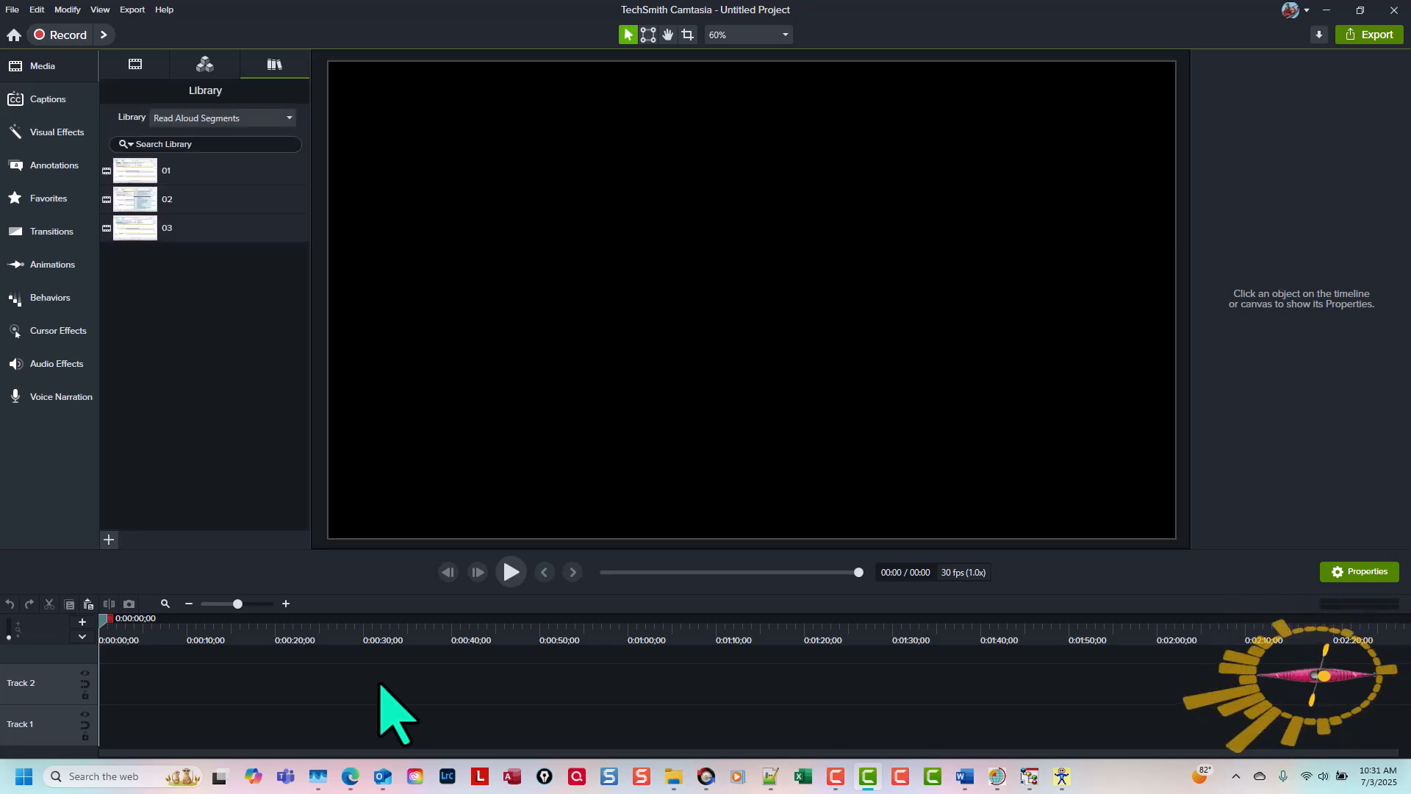
pyautogui.click(133, 170)
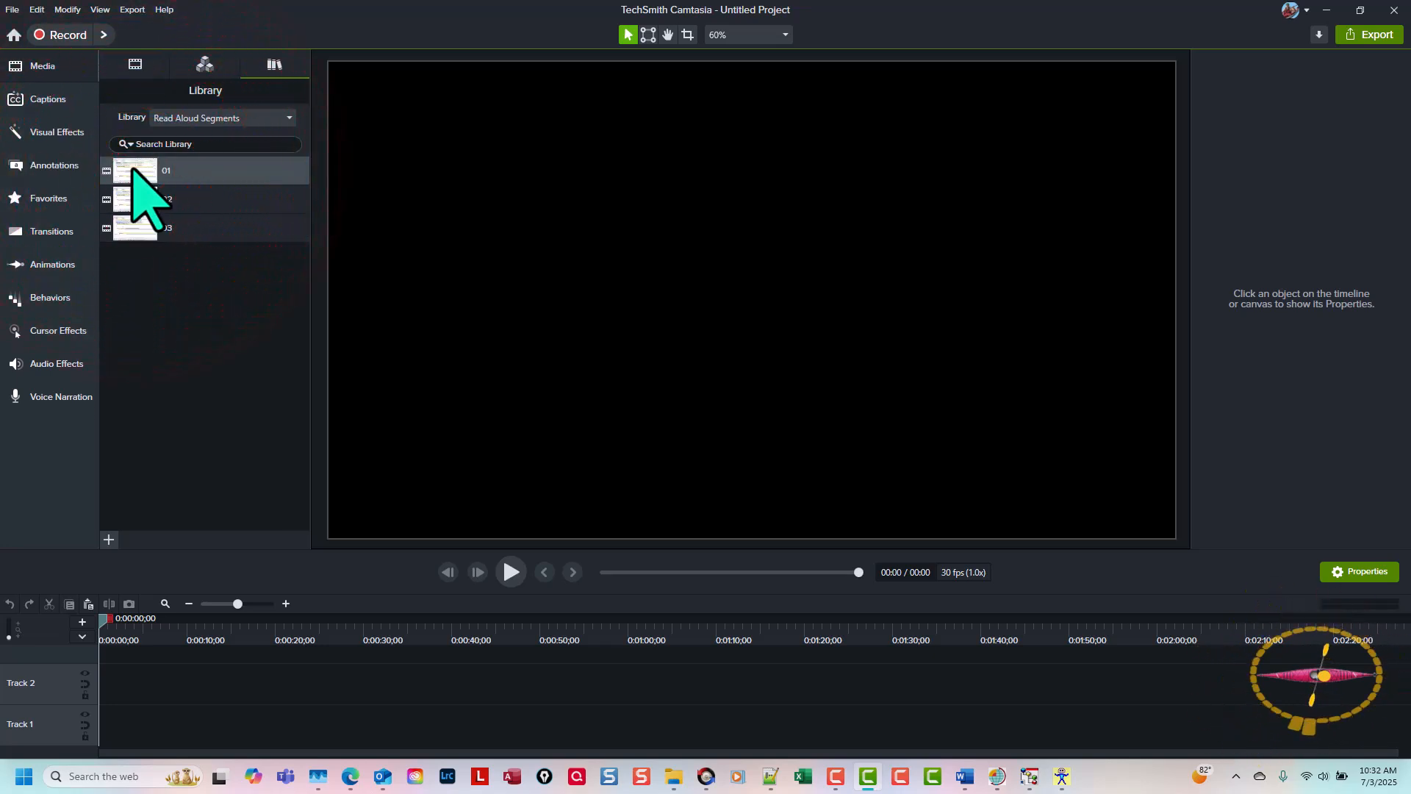
pyautogui.rightClick(137, 172)
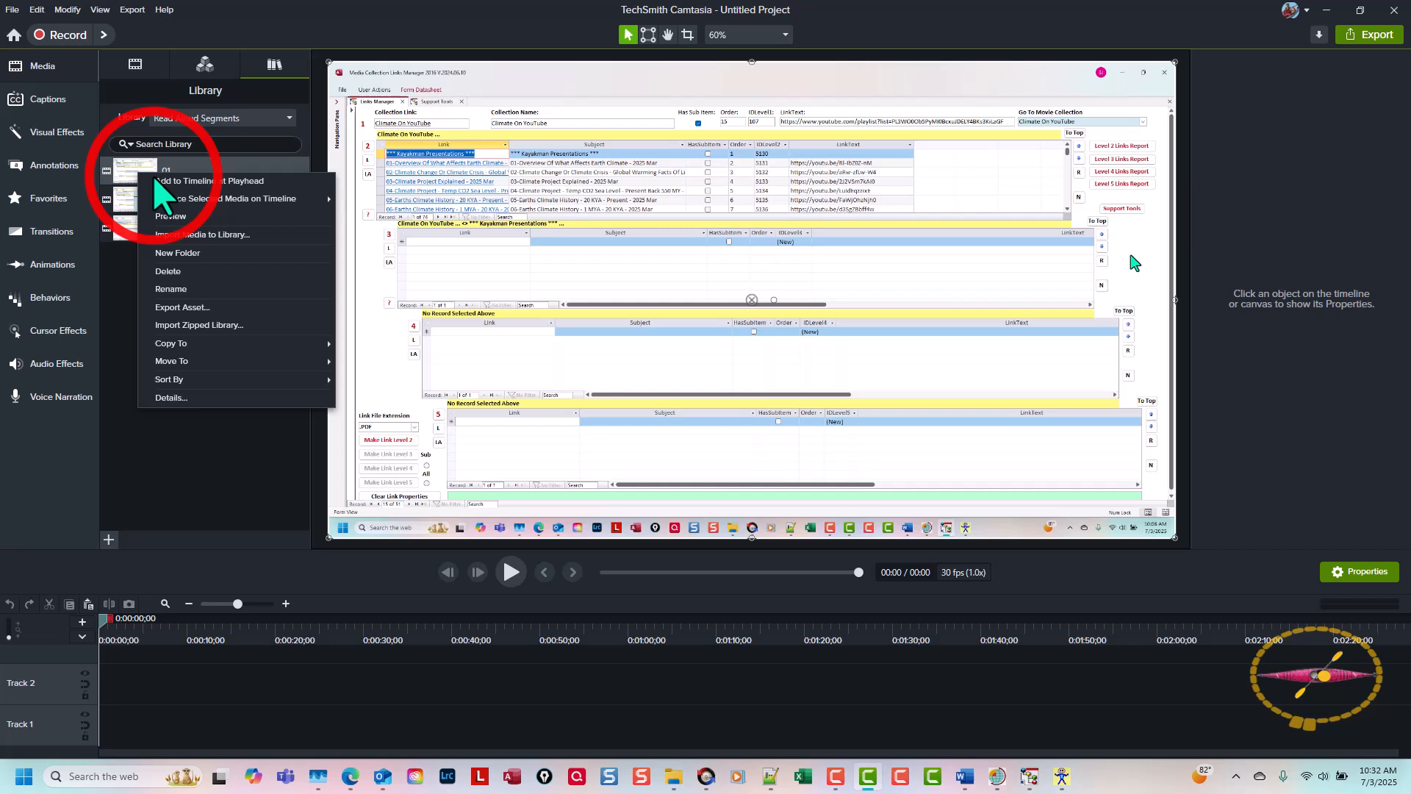
pyautogui.click(156, 181)
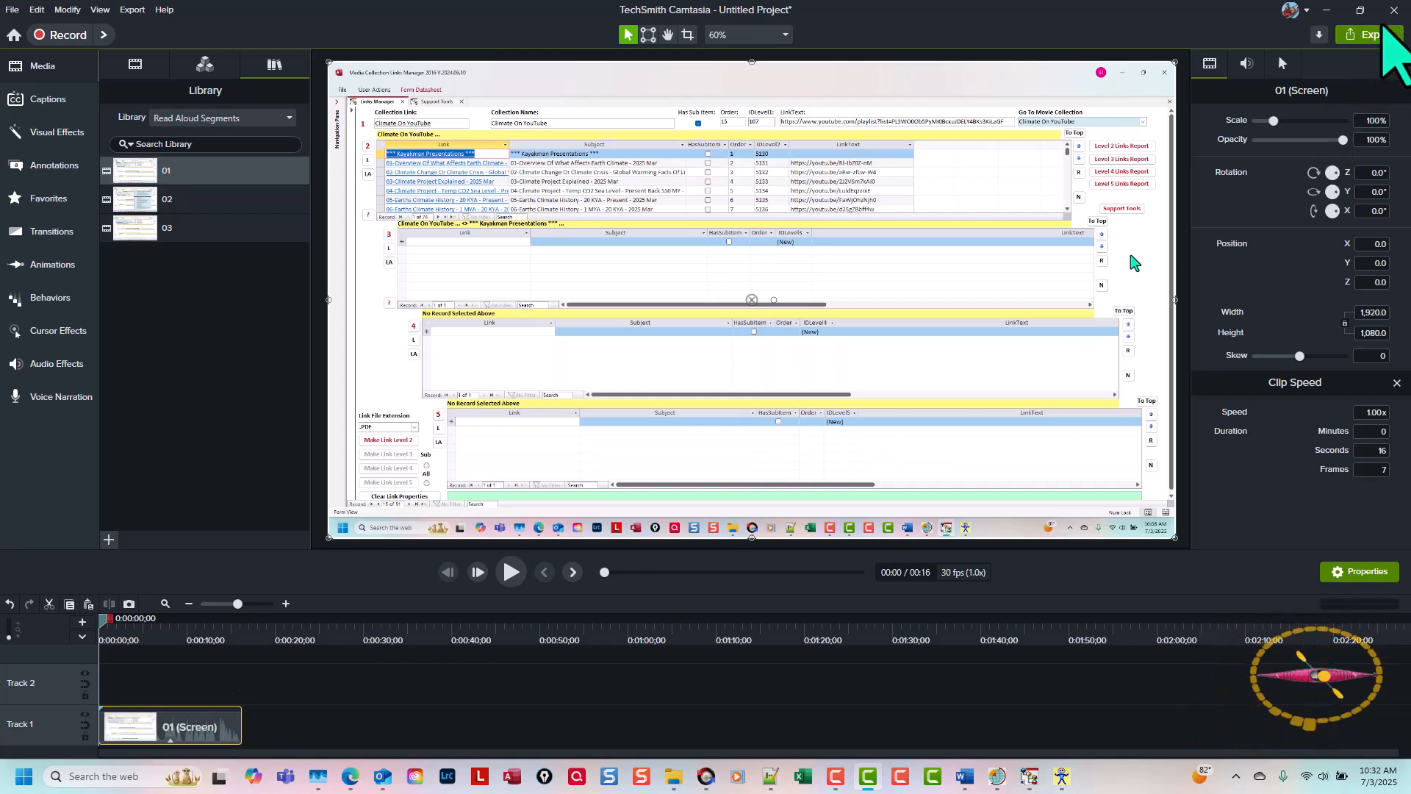
# Step: Export the project to Screencast with the title 01
pyautogui.click(1380, 35)
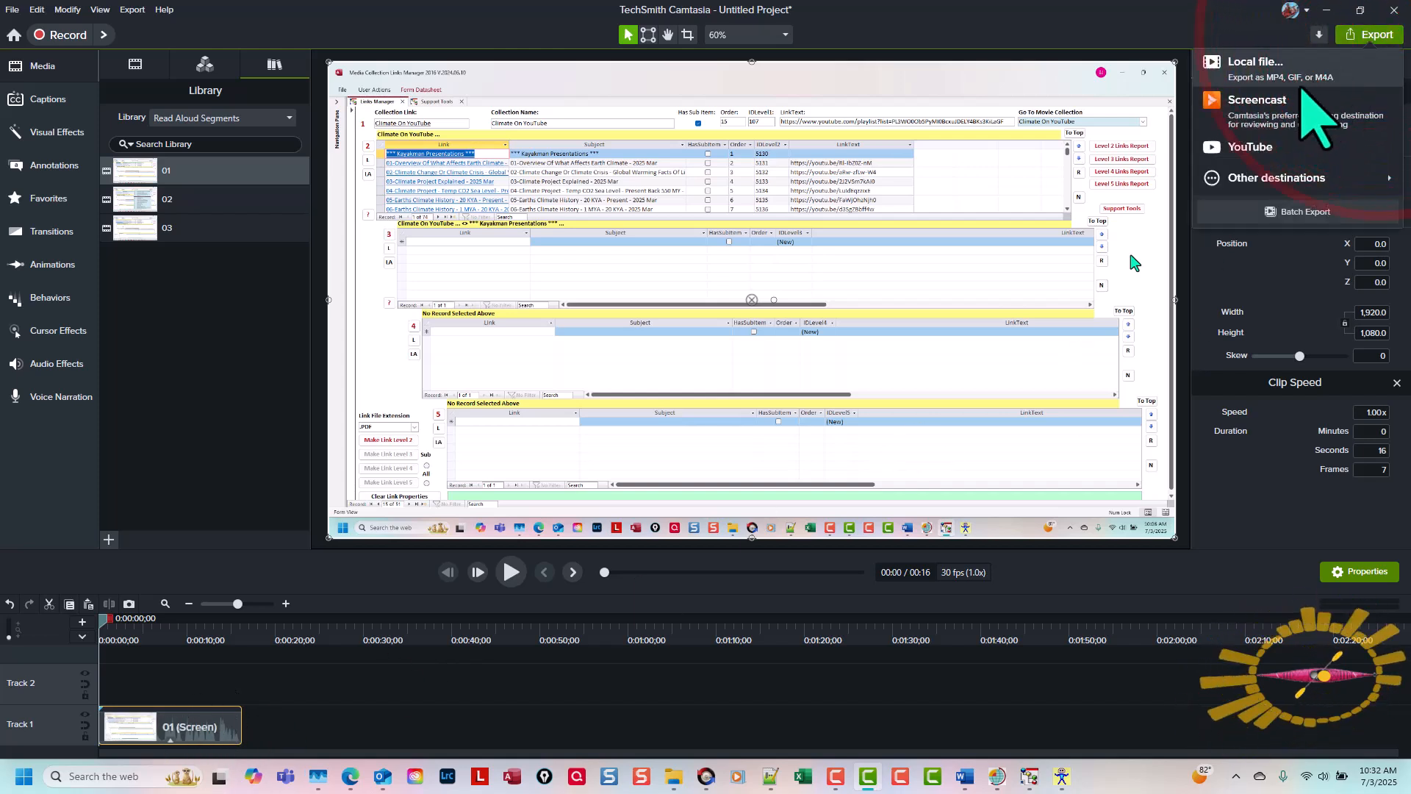
pyautogui.click(1258, 105)
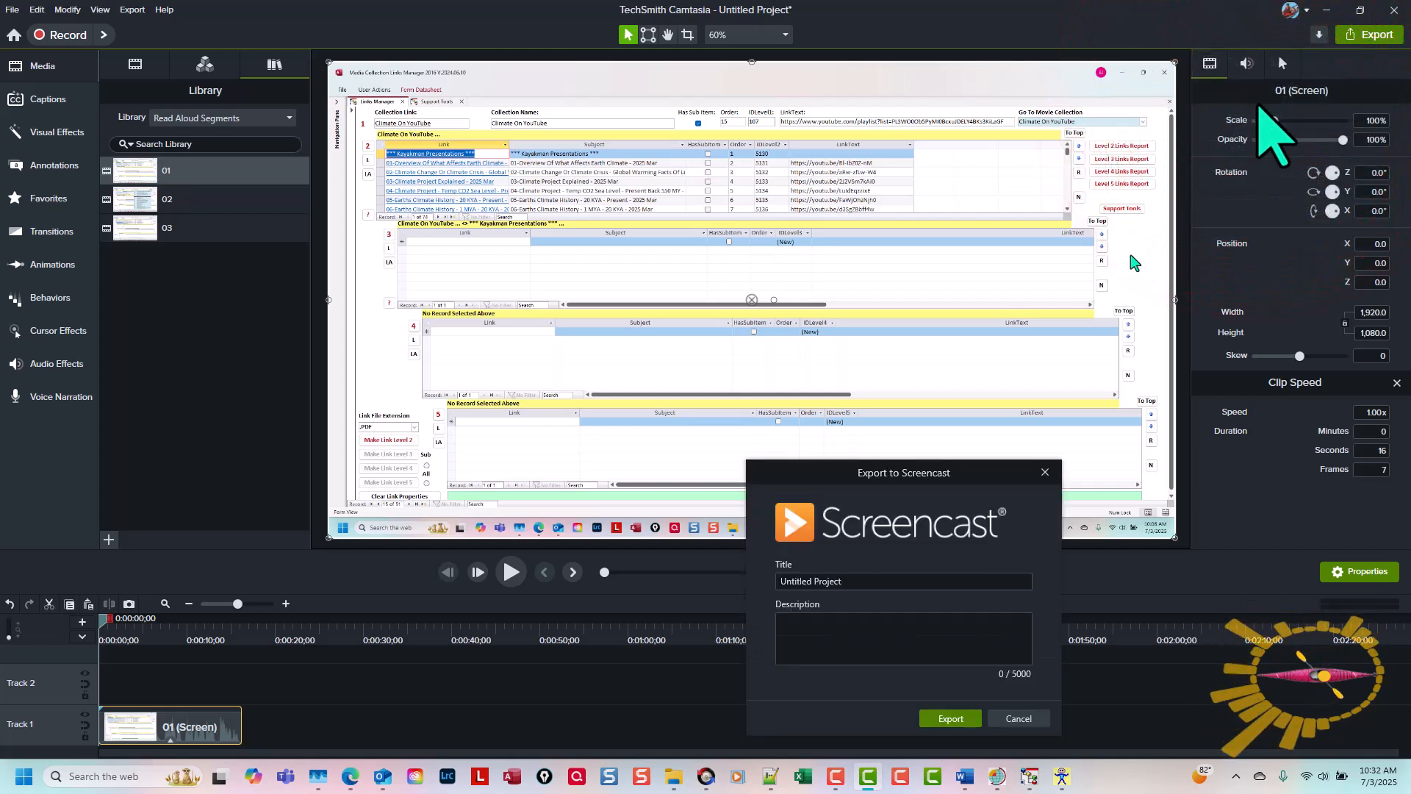
pyautogui.tripleClick(864, 580)
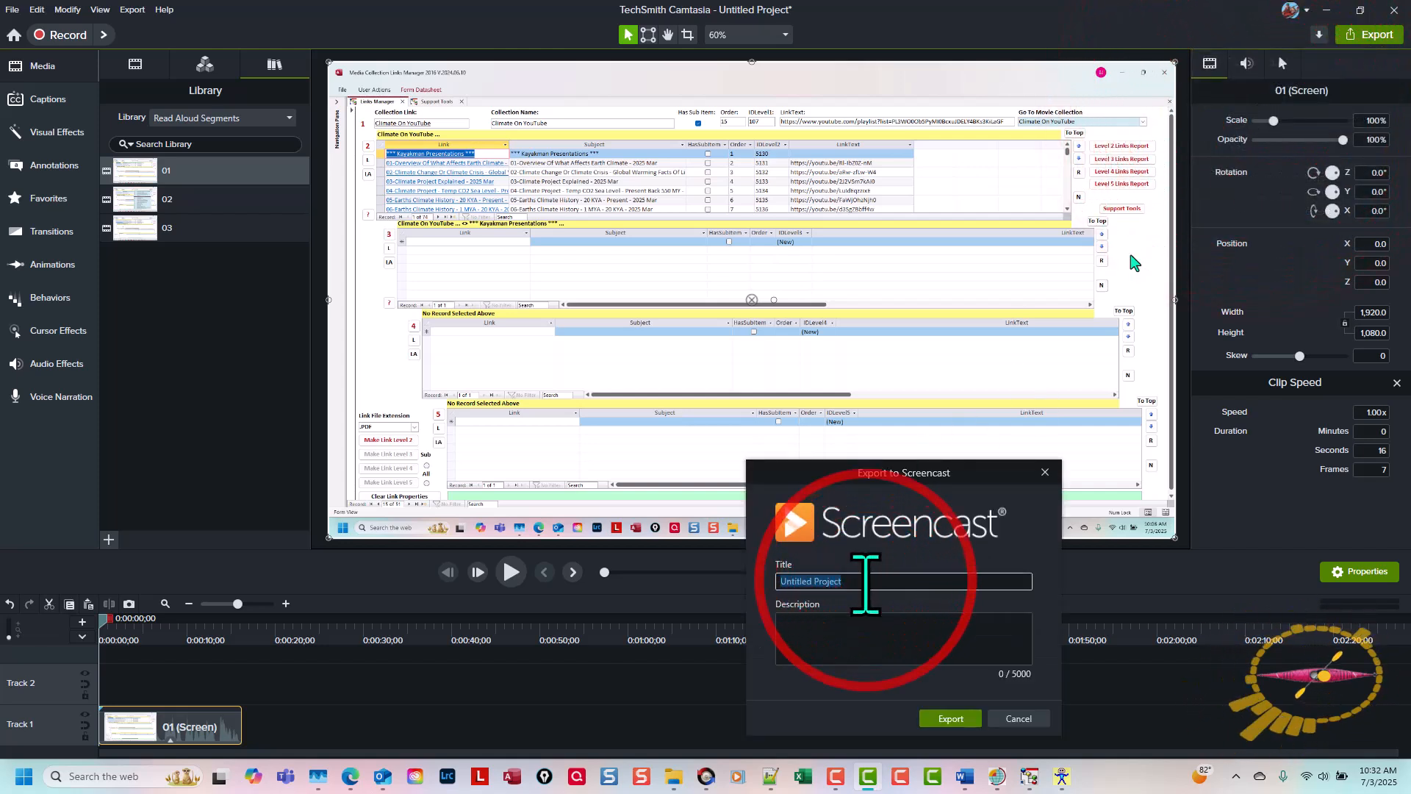
pyautogui.write('01')
pyautogui.press('Return')
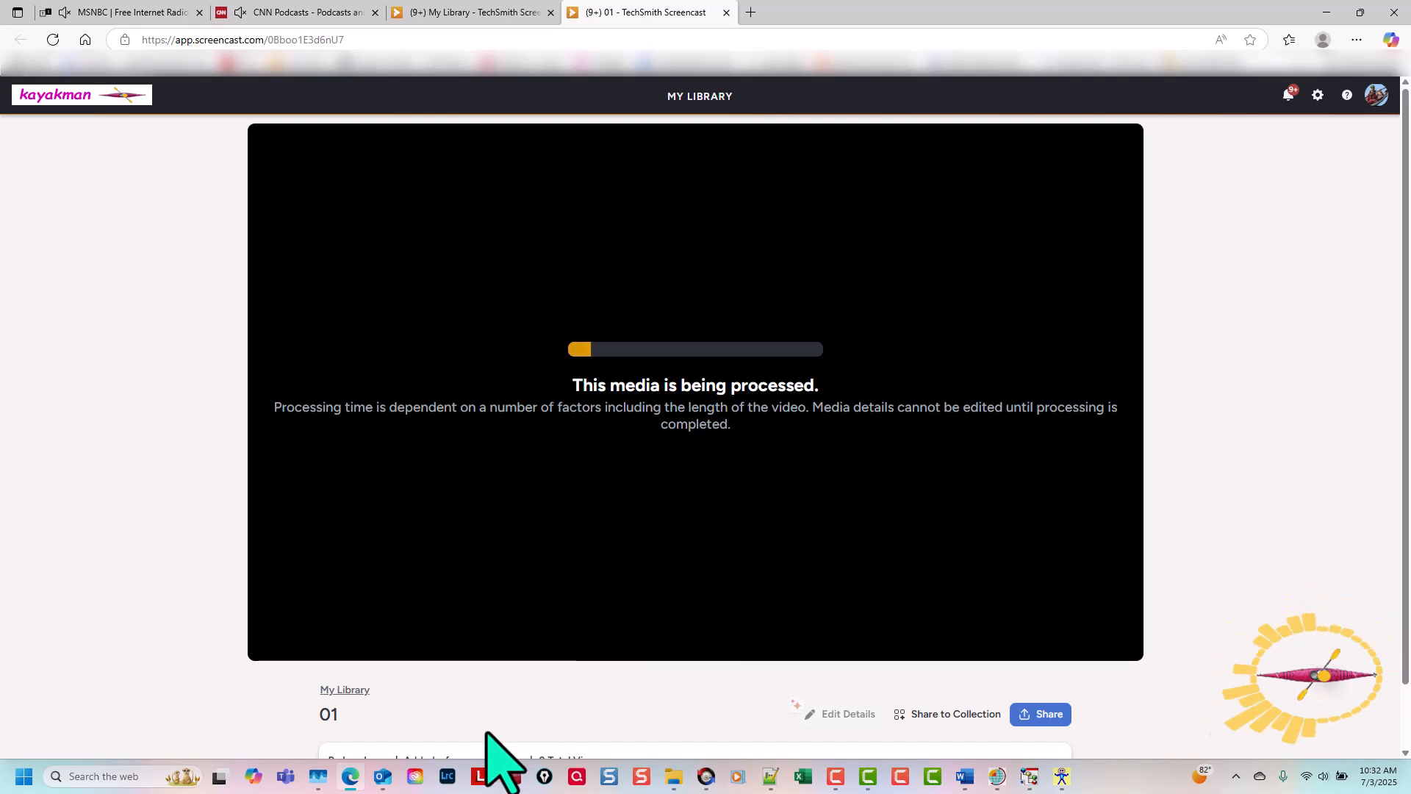
# Step: Switch to Camtasia and replace clip 01 on the timeline with asset 02 from the Read Aloud Segments library, placed at the playhead
pyautogui.click(868, 773)
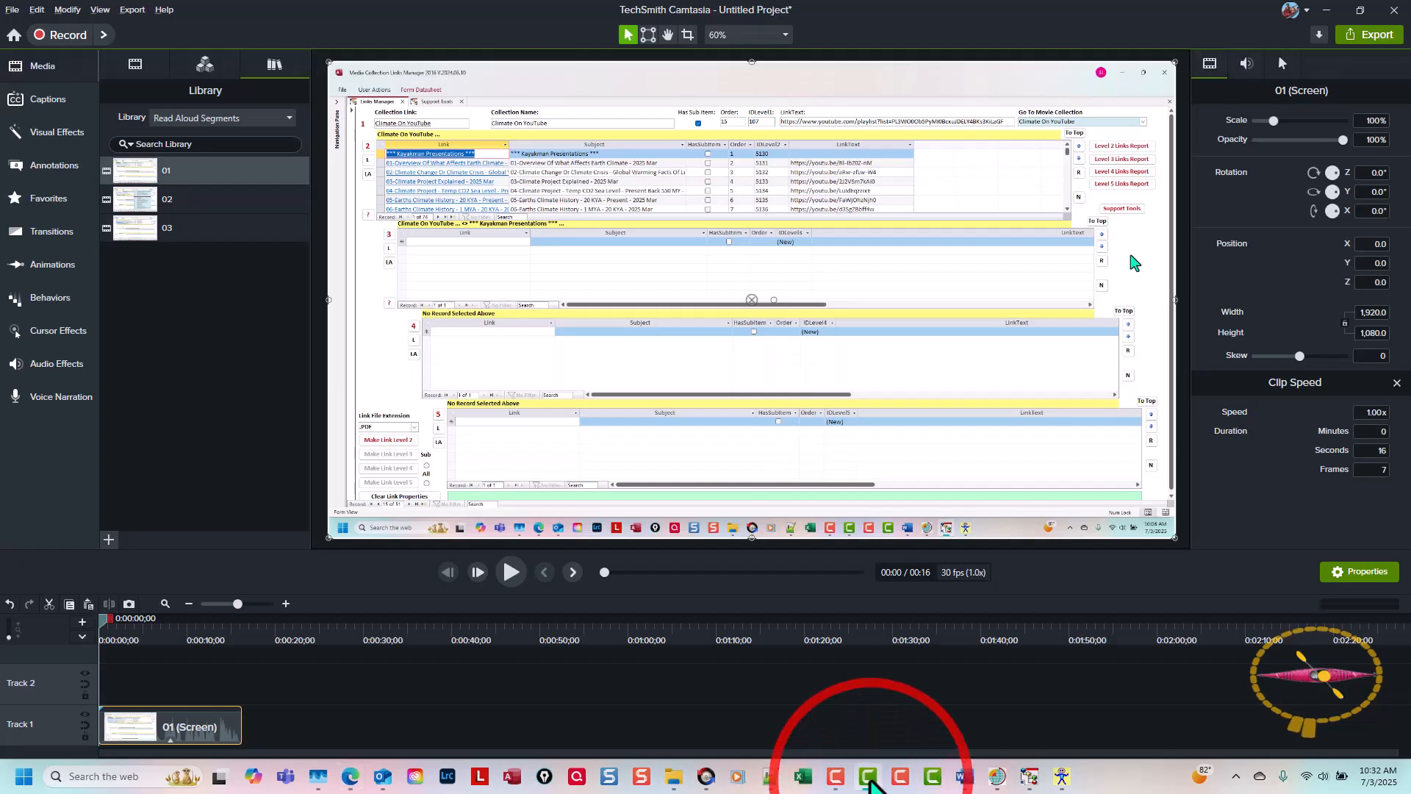
pyautogui.press('Delete')
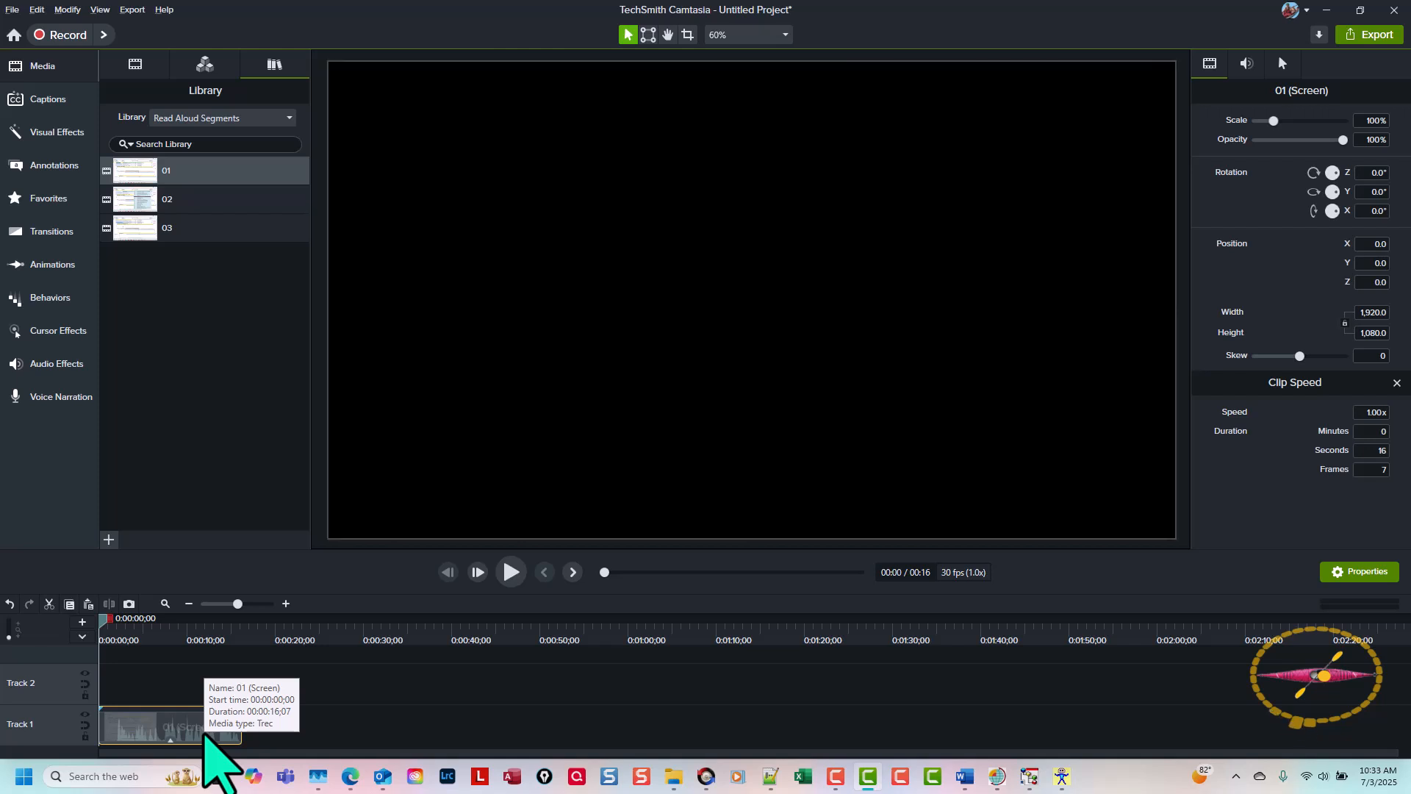
pyautogui.click(127, 195)
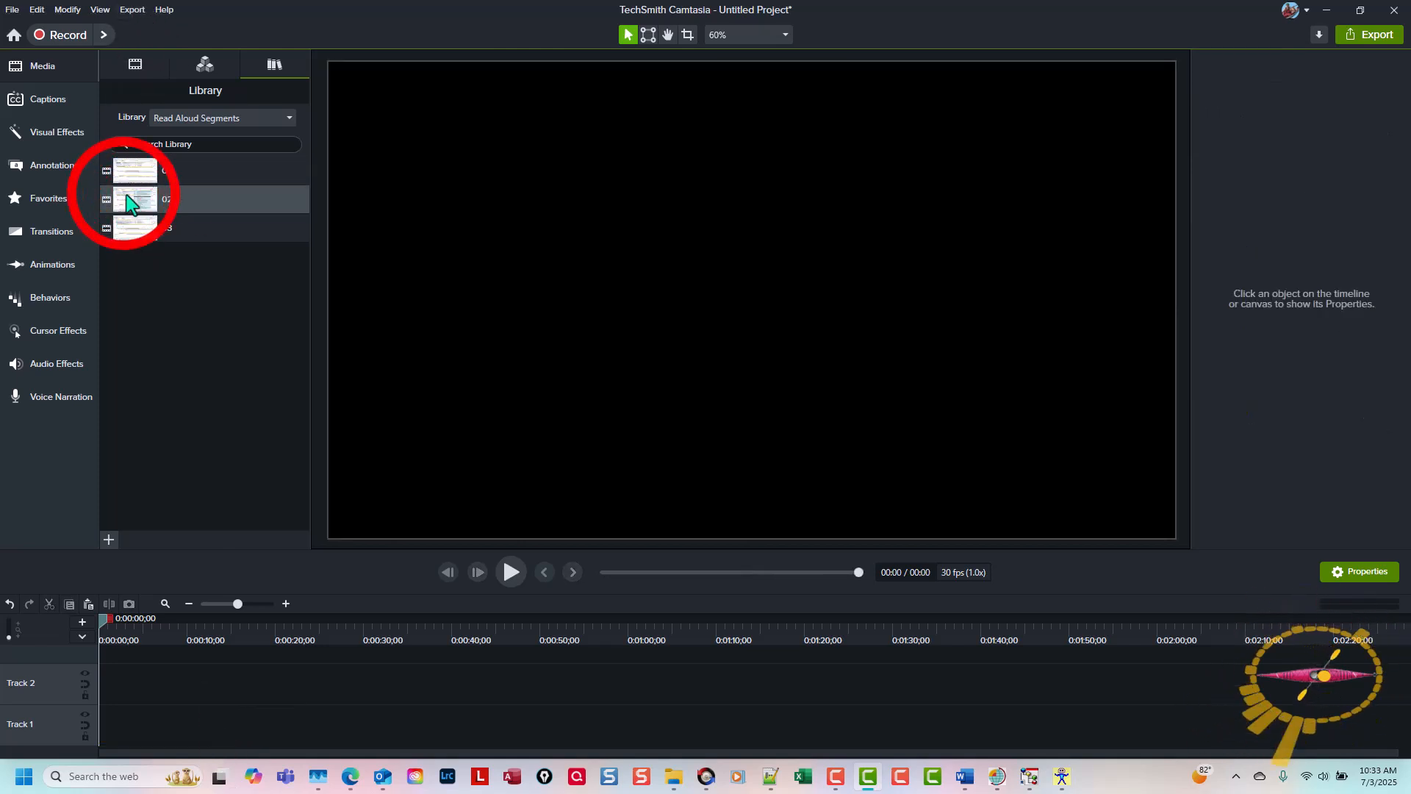
pyautogui.rightClick(128, 197)
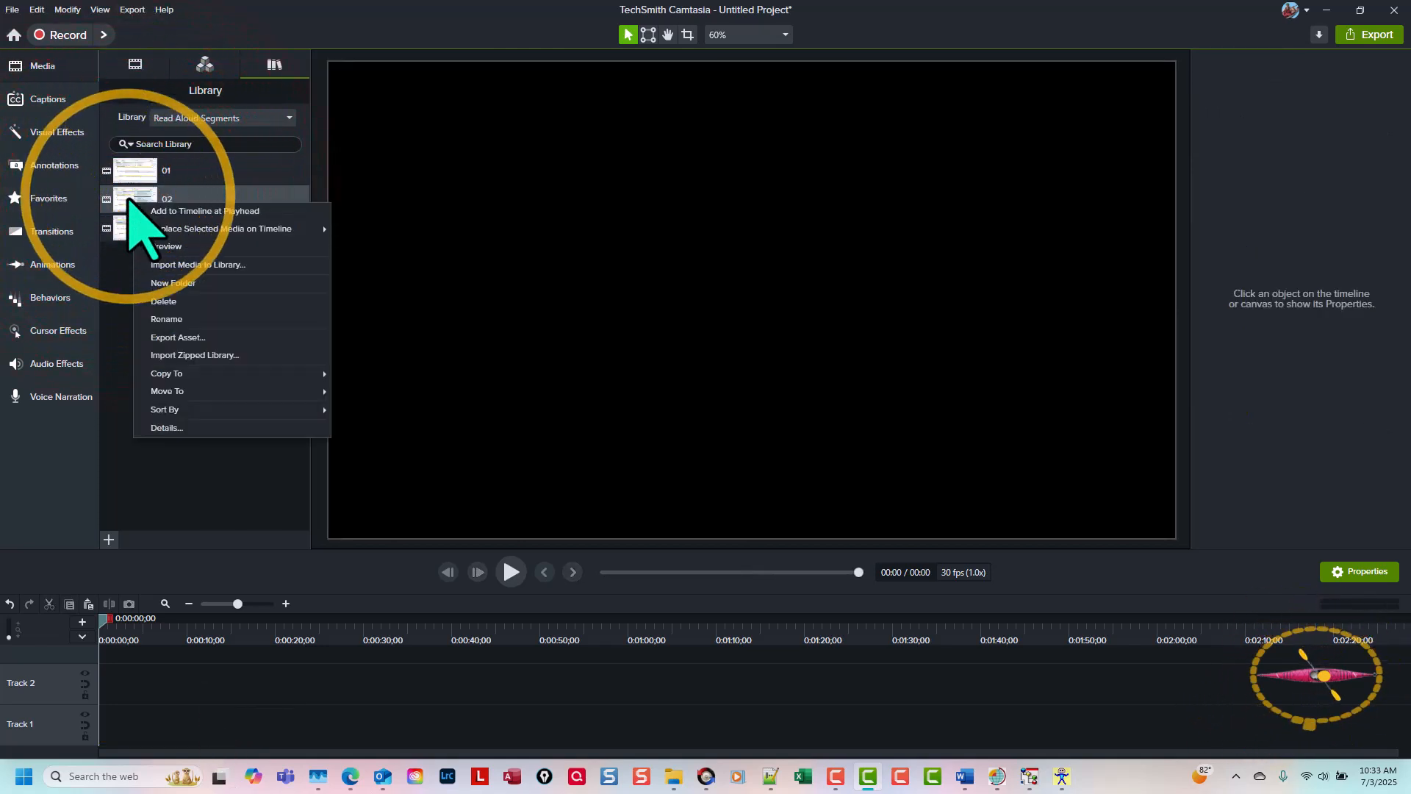
pyautogui.click(176, 211)
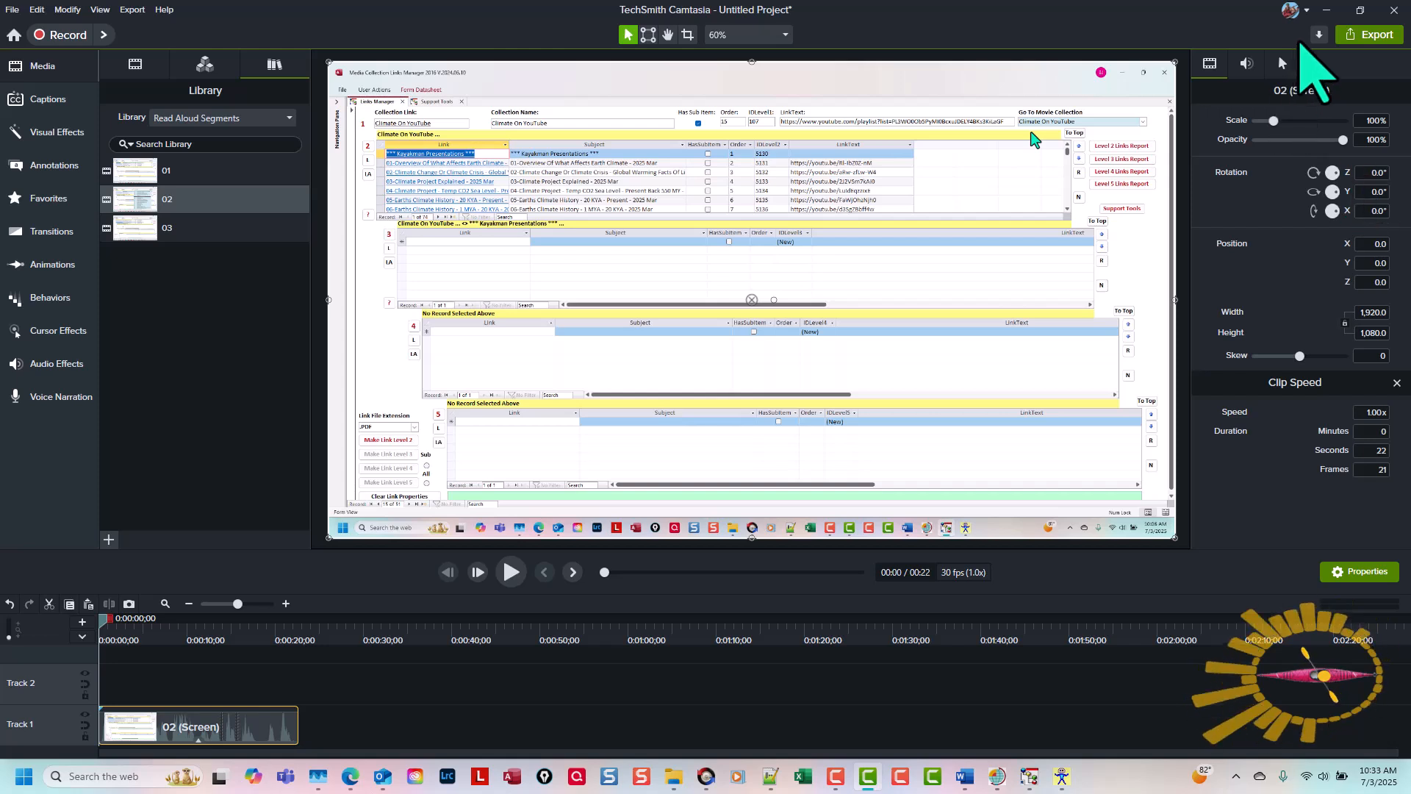
# Step: Export the segment 02 project to Screencast with the title 02
pyautogui.click(1369, 35)
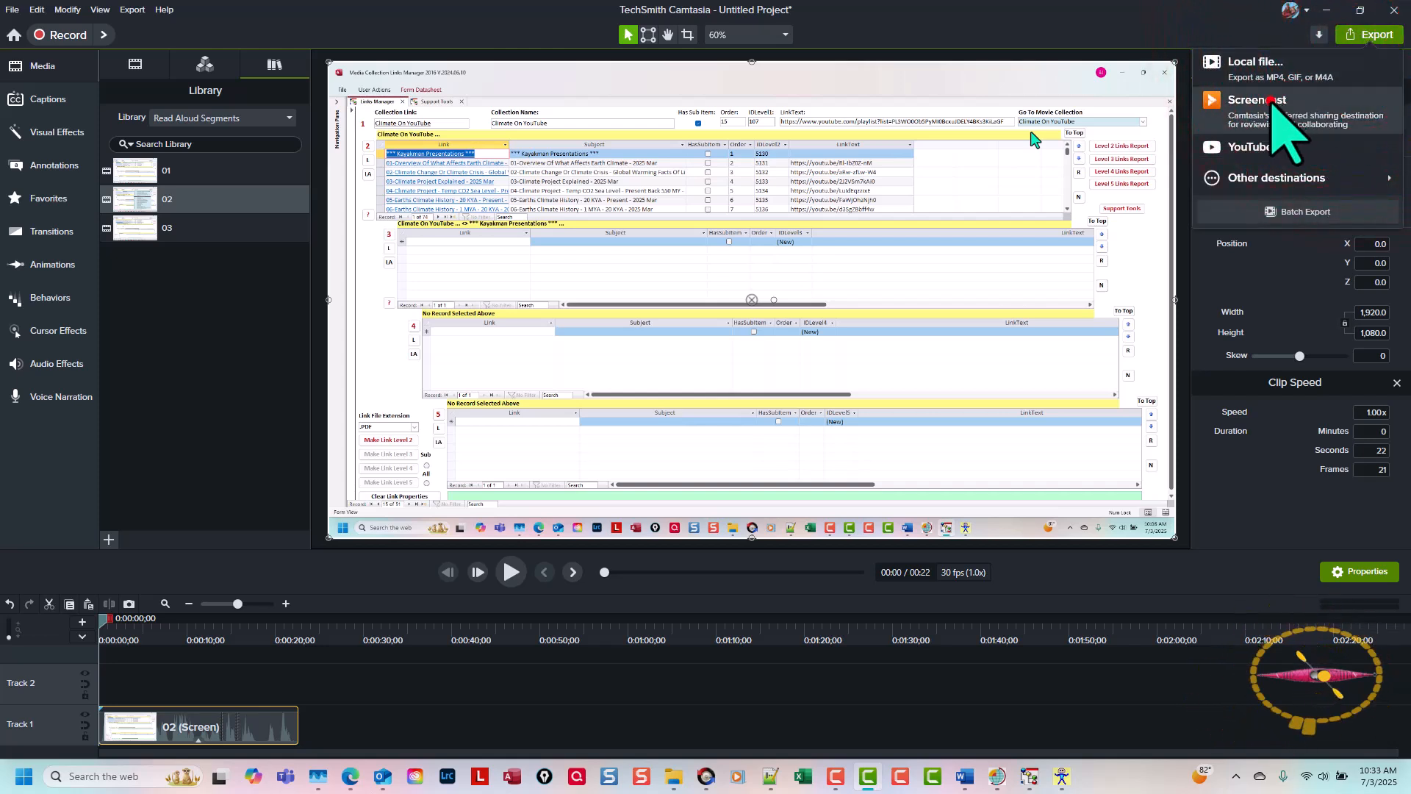
pyautogui.click(1296, 94)
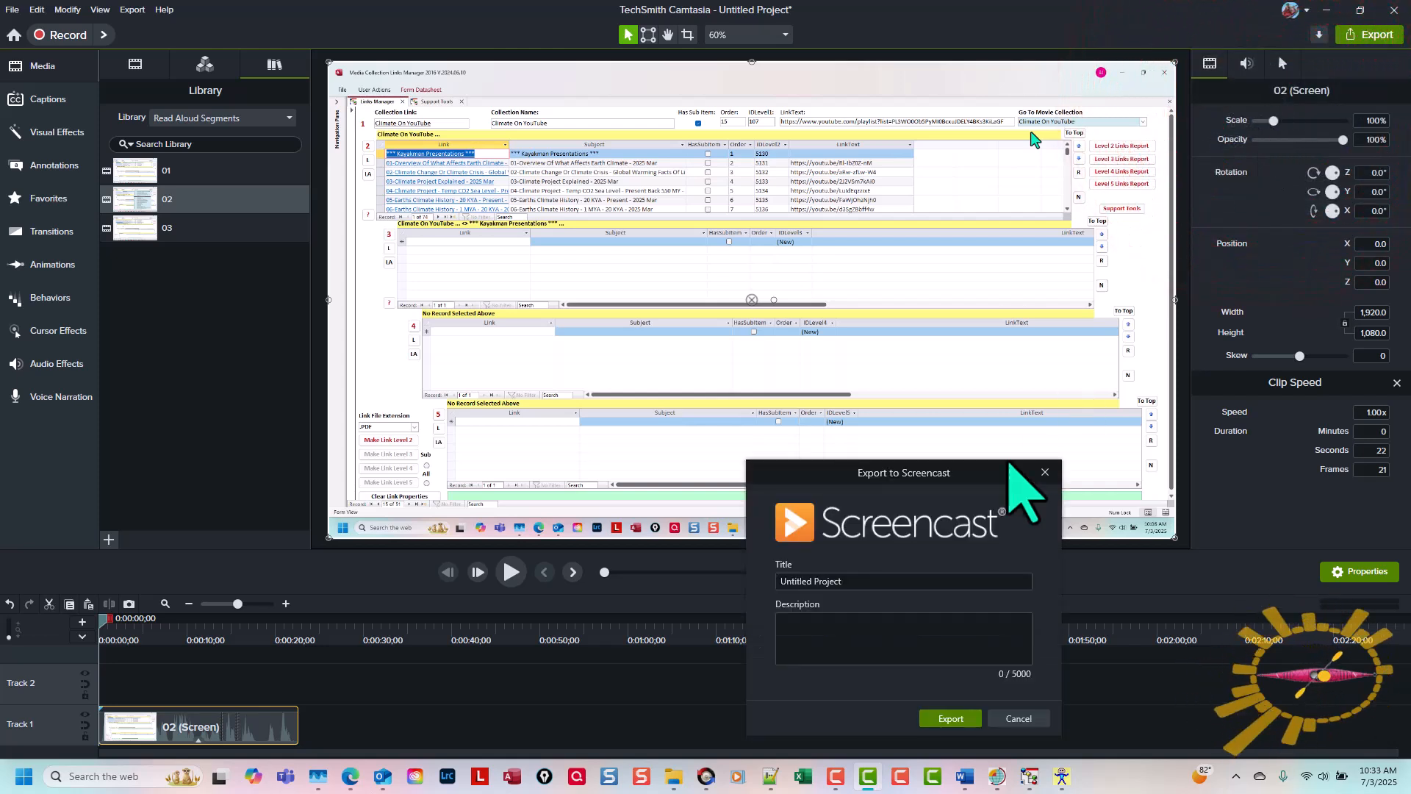
pyautogui.click(905, 579)
pyautogui.write('02')
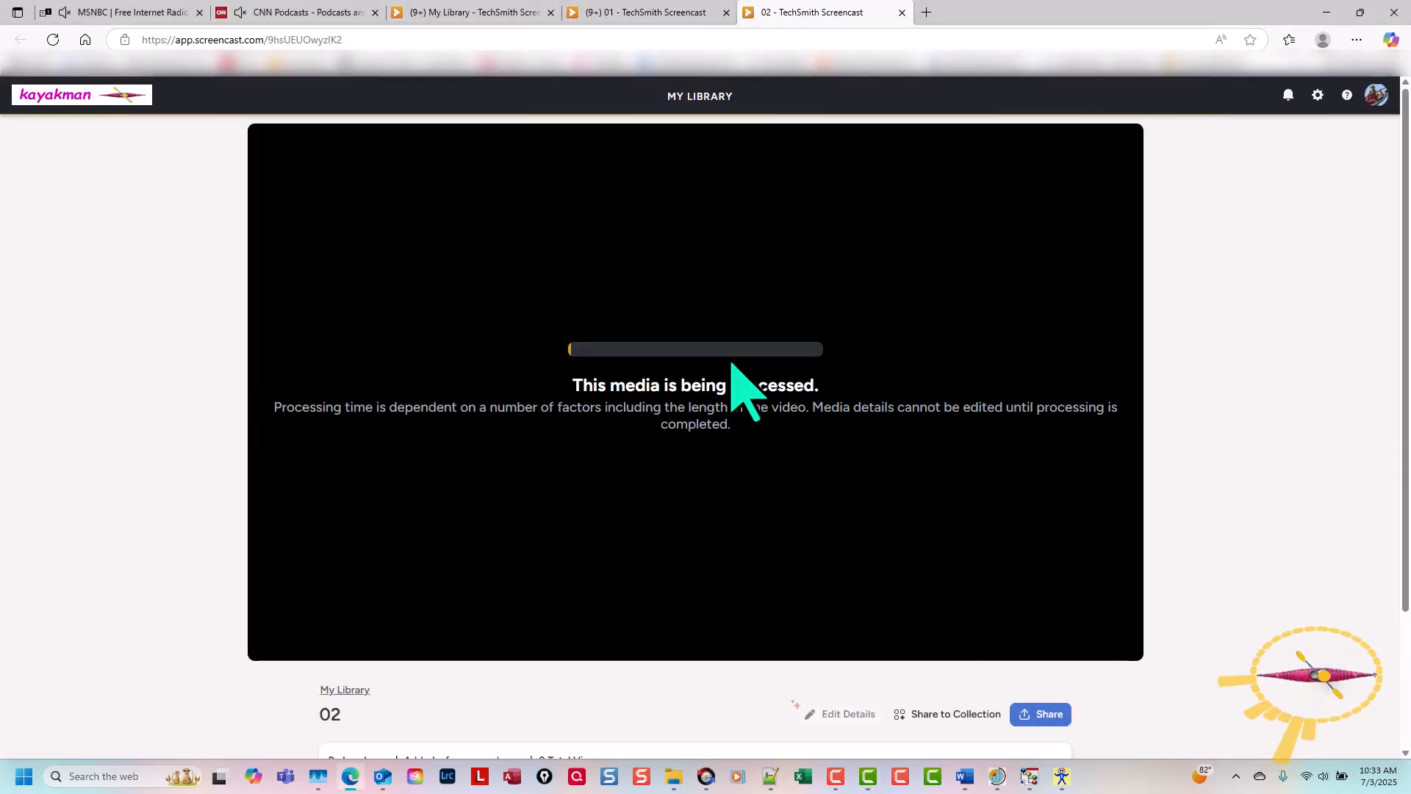
# Step: Return to Camtasia and replace clip 02 on the timeline with library asset 03, placed at the playhead
pyautogui.moveTo(941, 752)
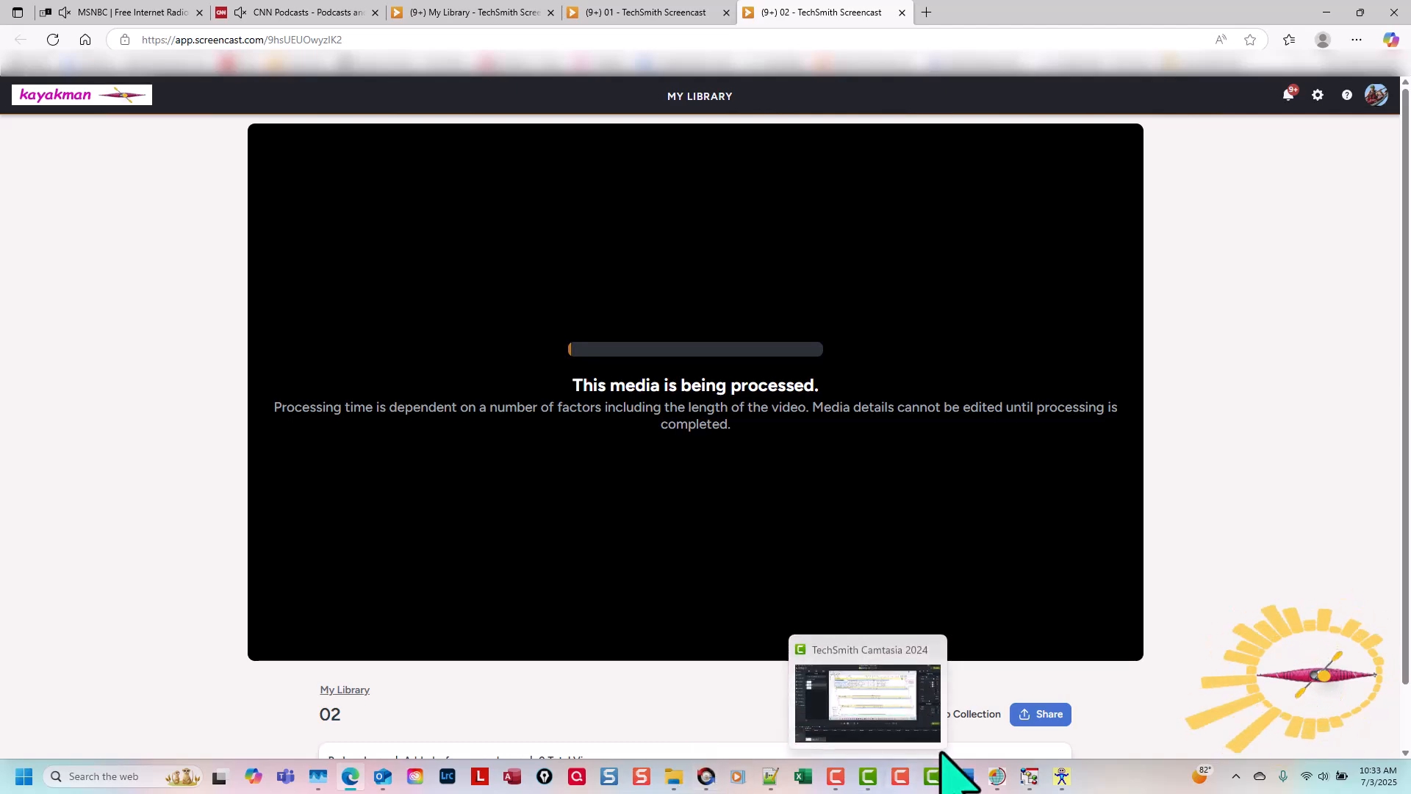
pyautogui.click(868, 776)
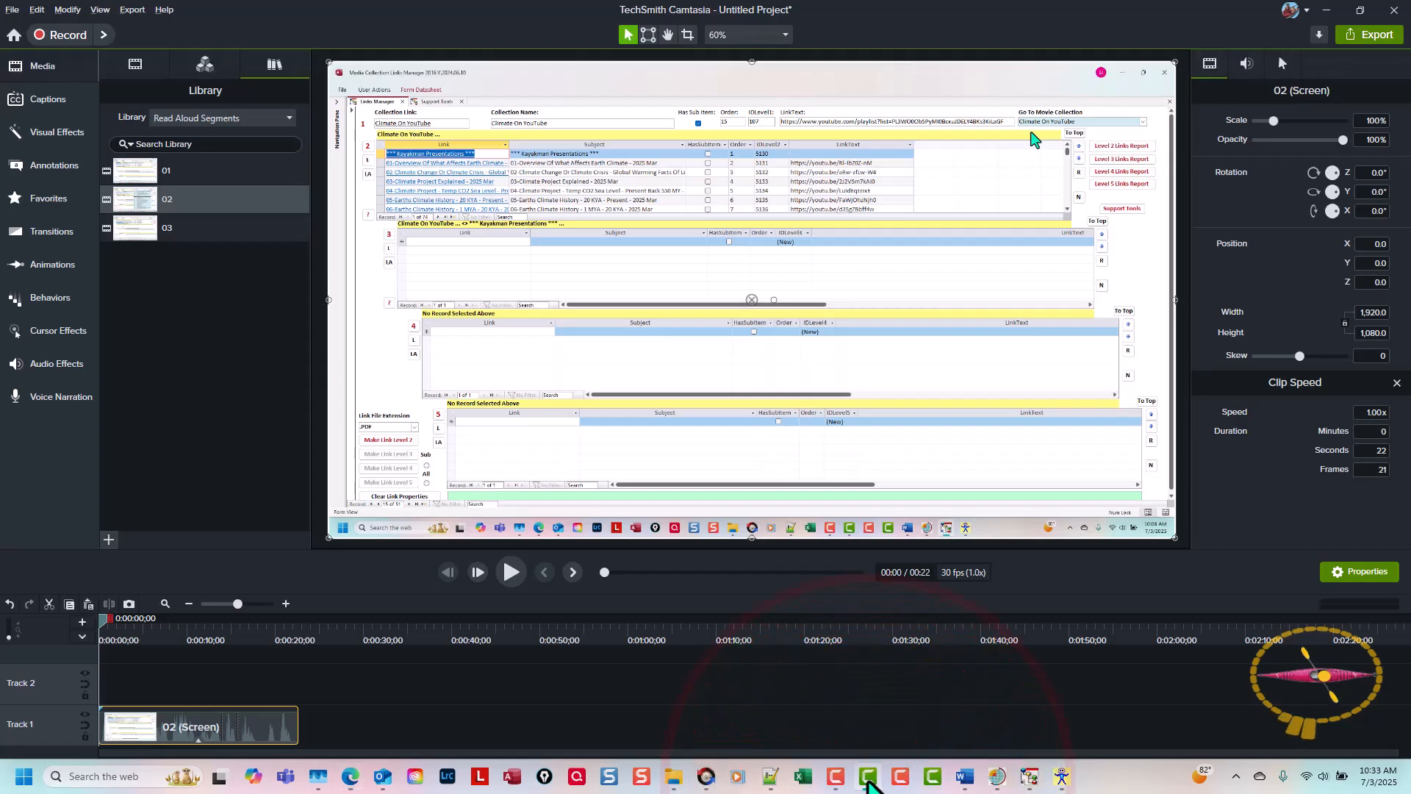
pyautogui.press('Delete')
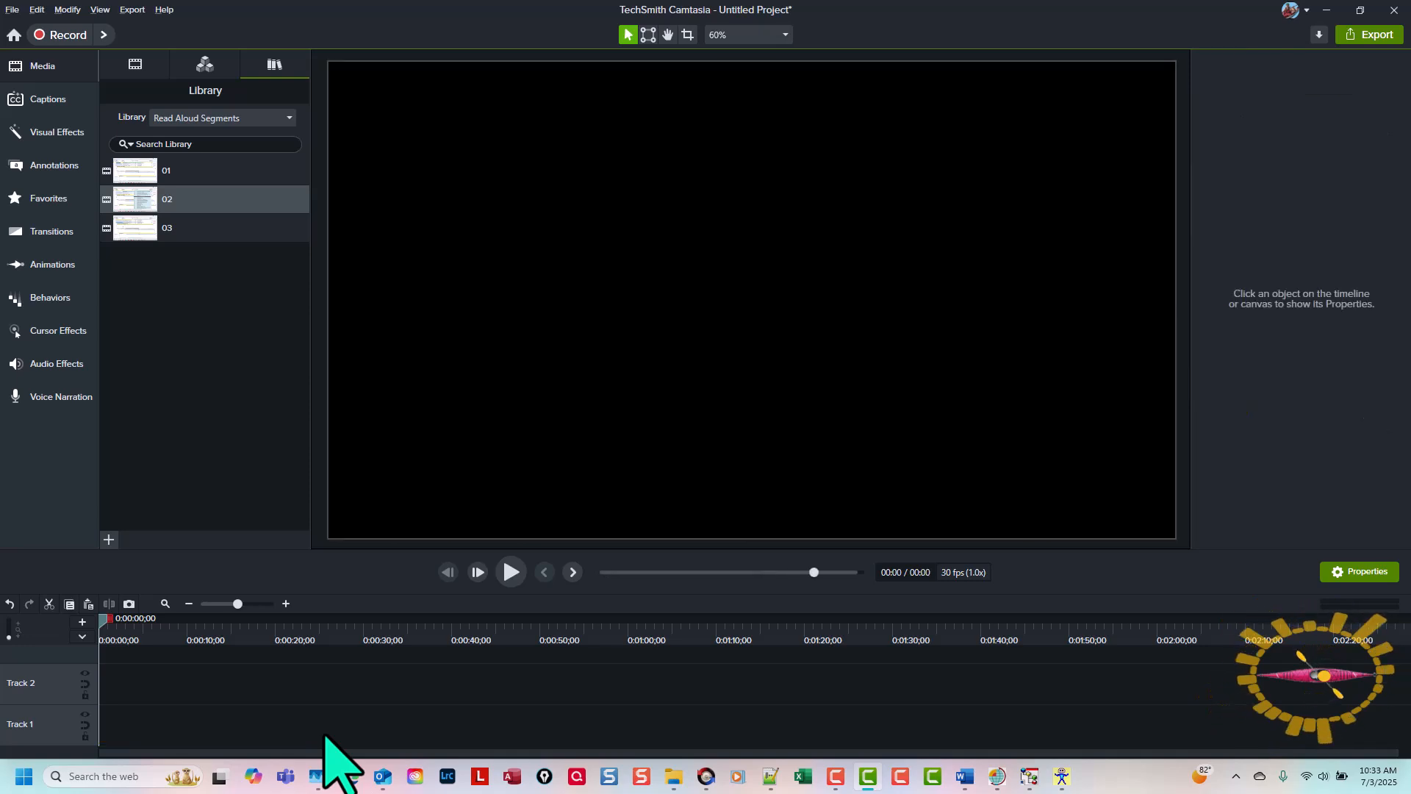
pyautogui.click(149, 231)
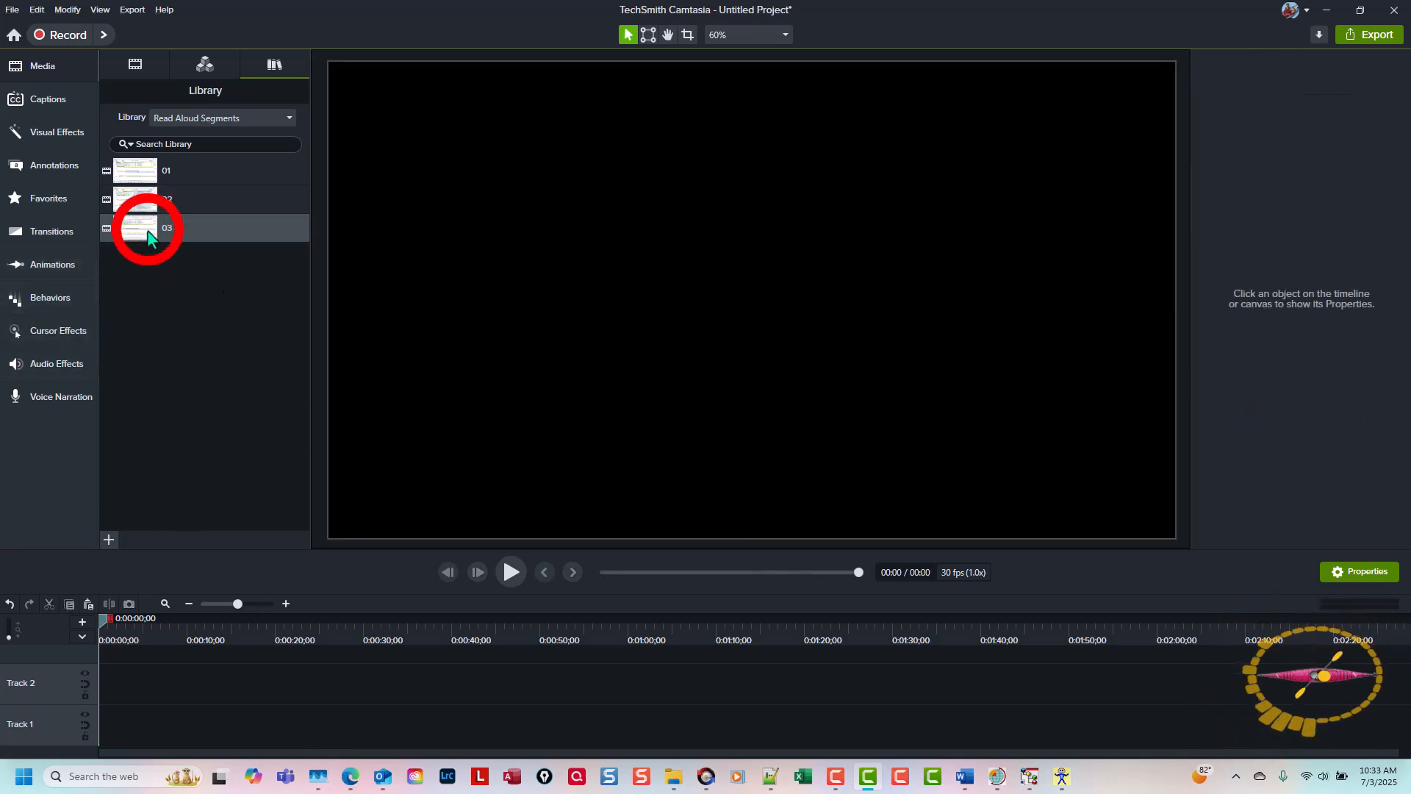
pyautogui.rightClick(149, 230)
pyautogui.click(172, 248)
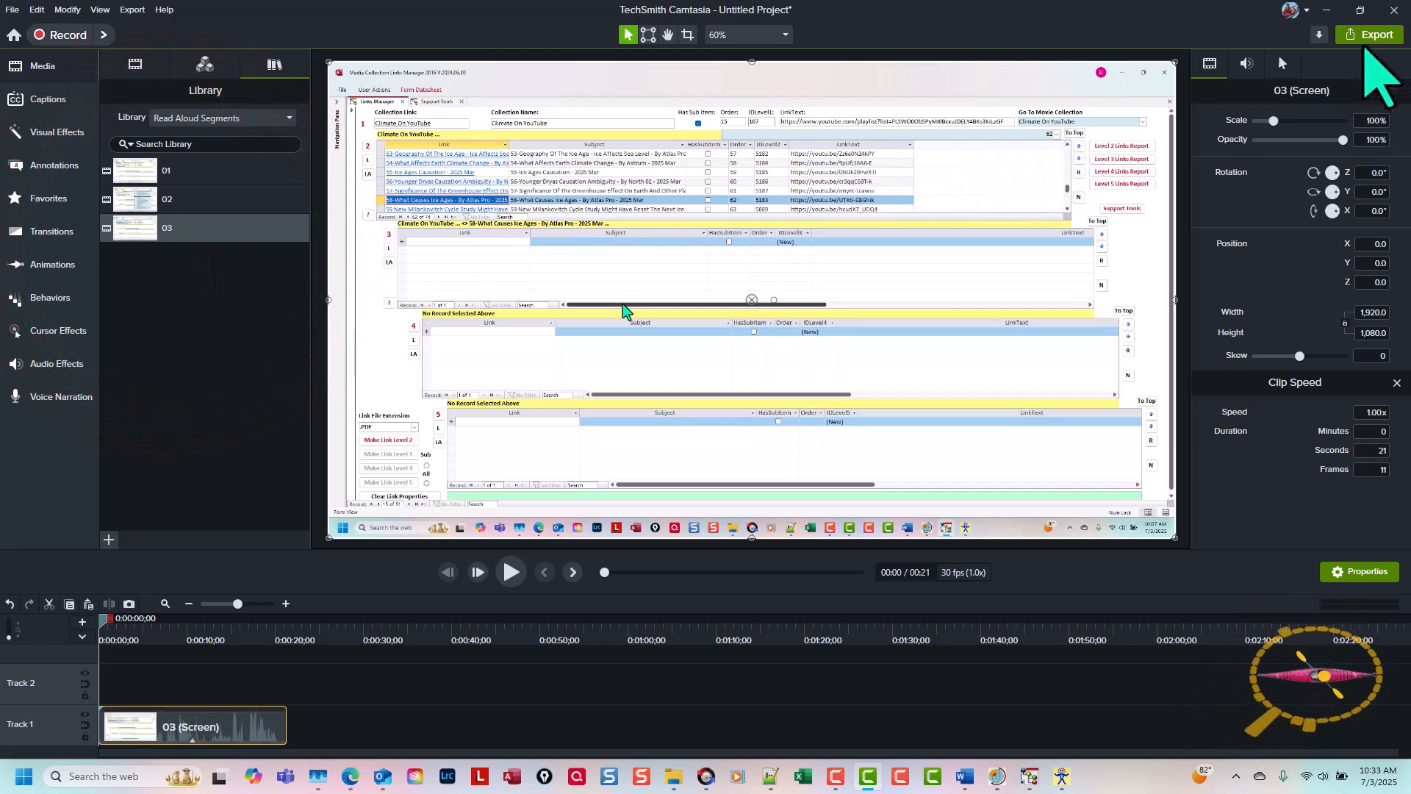
# Step: Export the segment 03 project to Screencast with the title 03
pyautogui.click(1372, 35)
pyautogui.click(1255, 107)
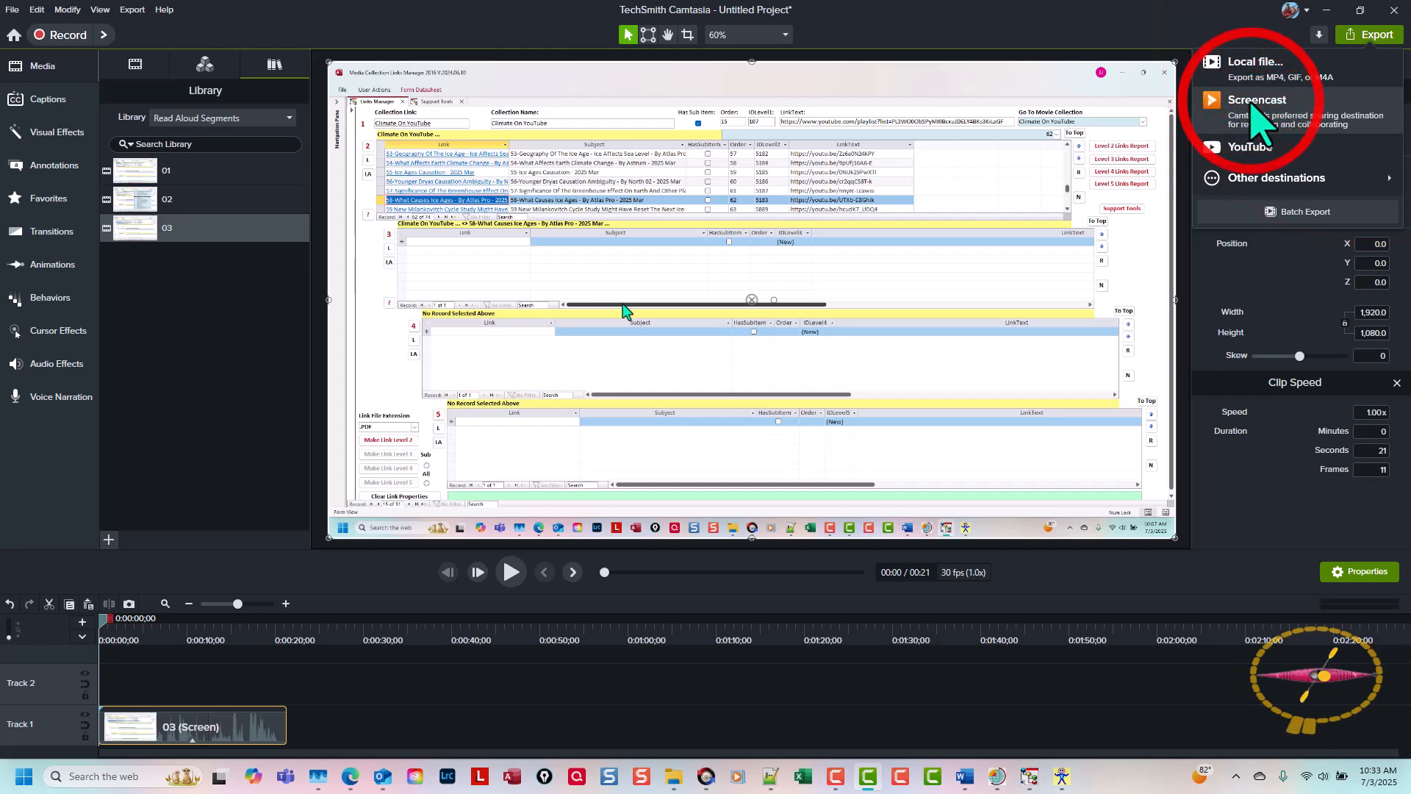
pyautogui.click(870, 582)
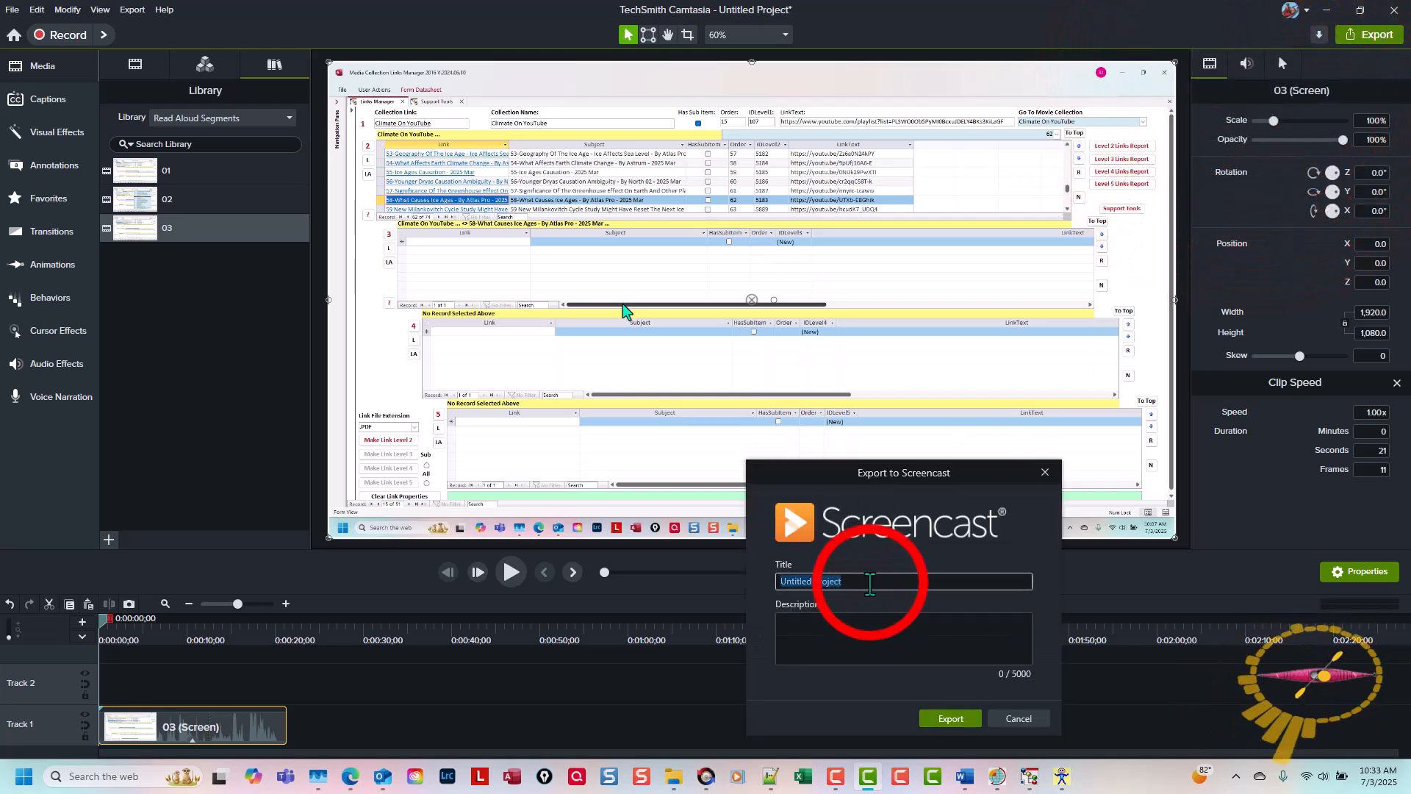
pyautogui.write('03')
pyautogui.press('Return')
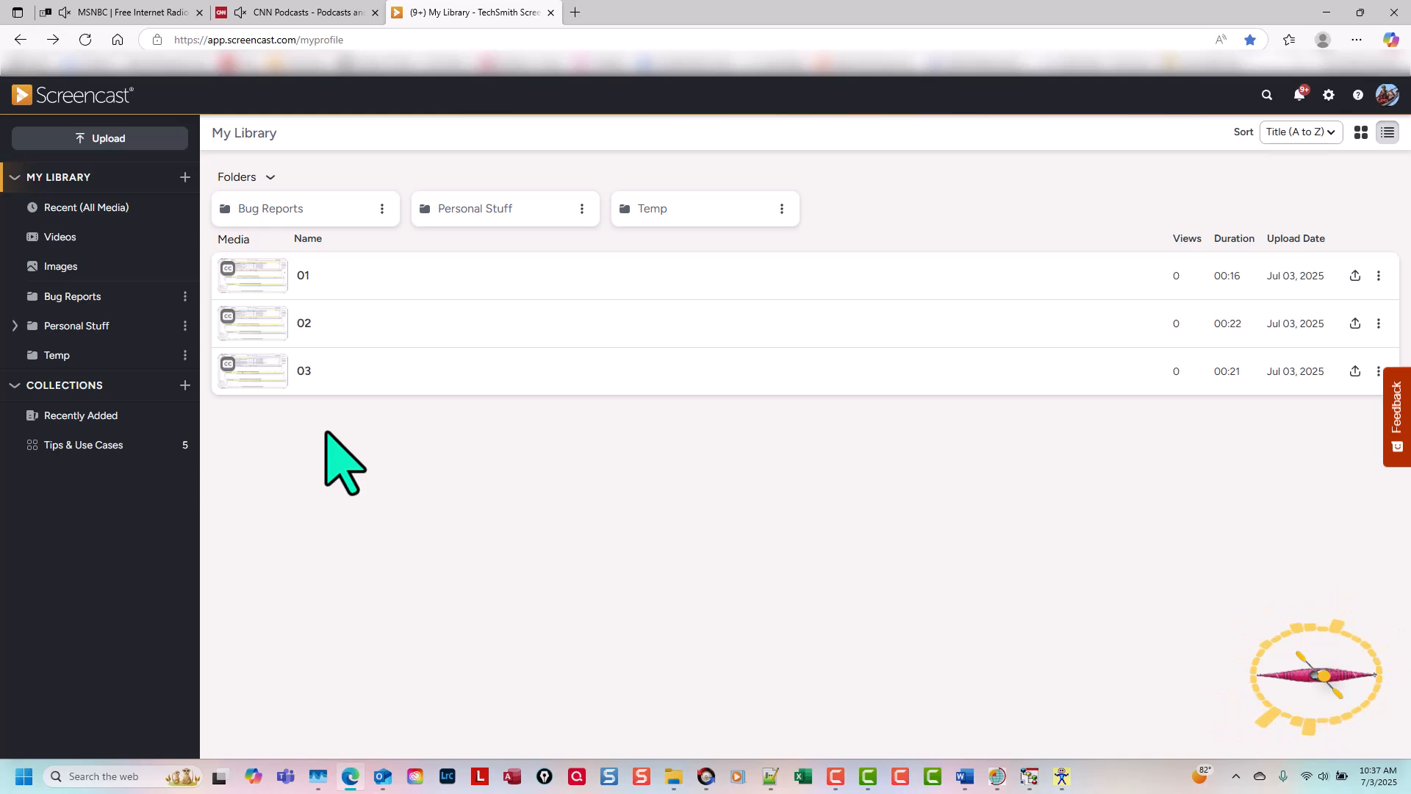
# Step: Open video 01 from the Screencast library and display its transcript
pyautogui.click(304, 278)
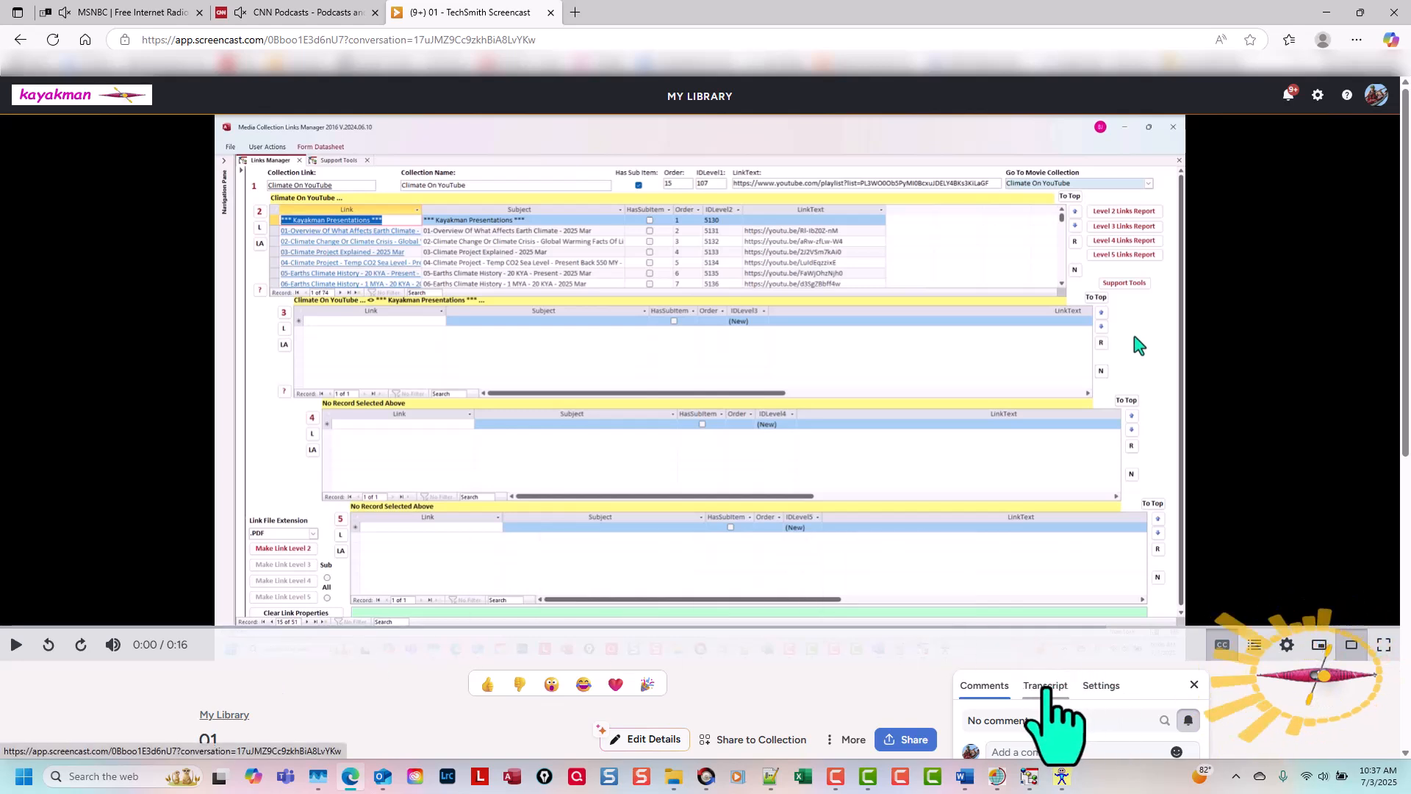
pyautogui.click(1046, 690)
pyautogui.scroll(-7, 1044, 655)
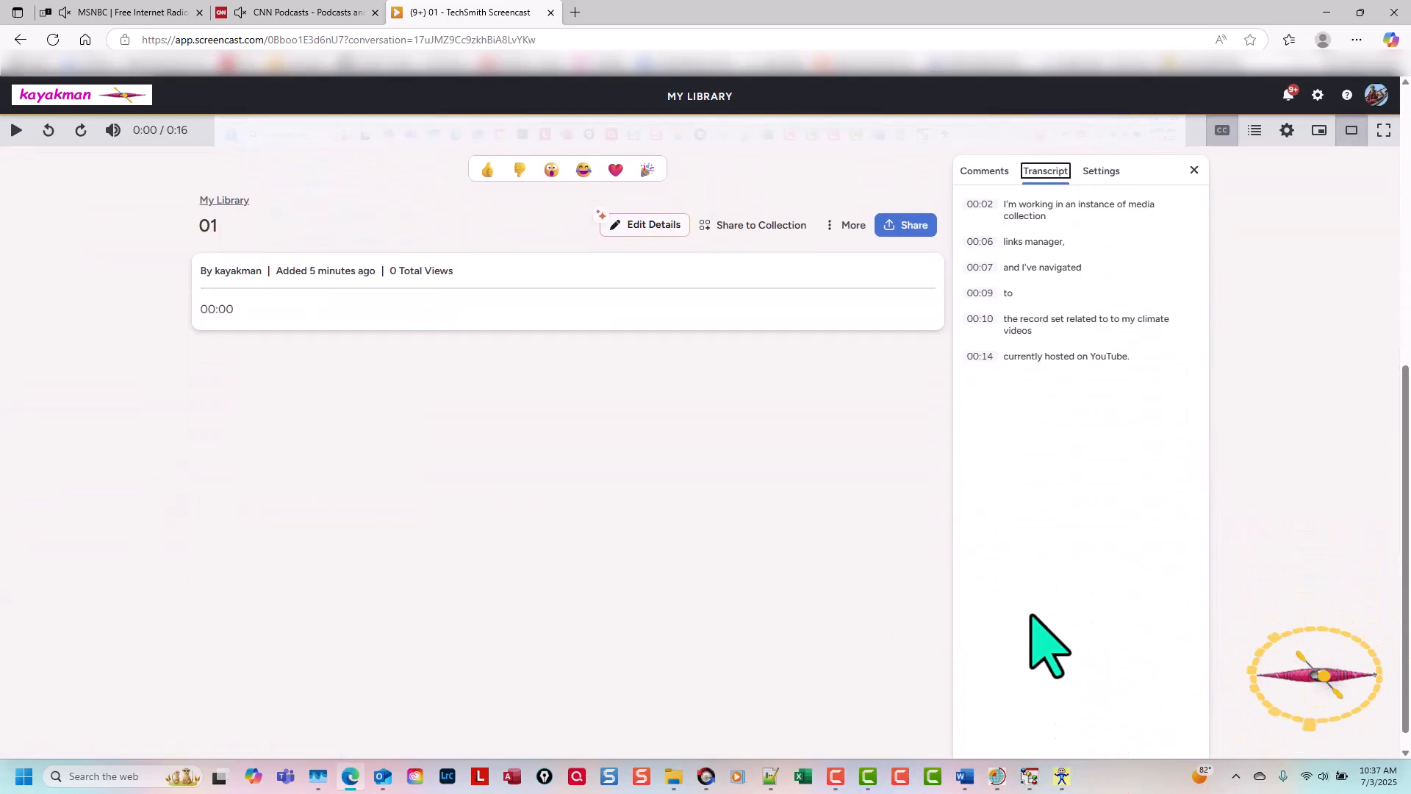
pyautogui.scroll(1, 1031, 616)
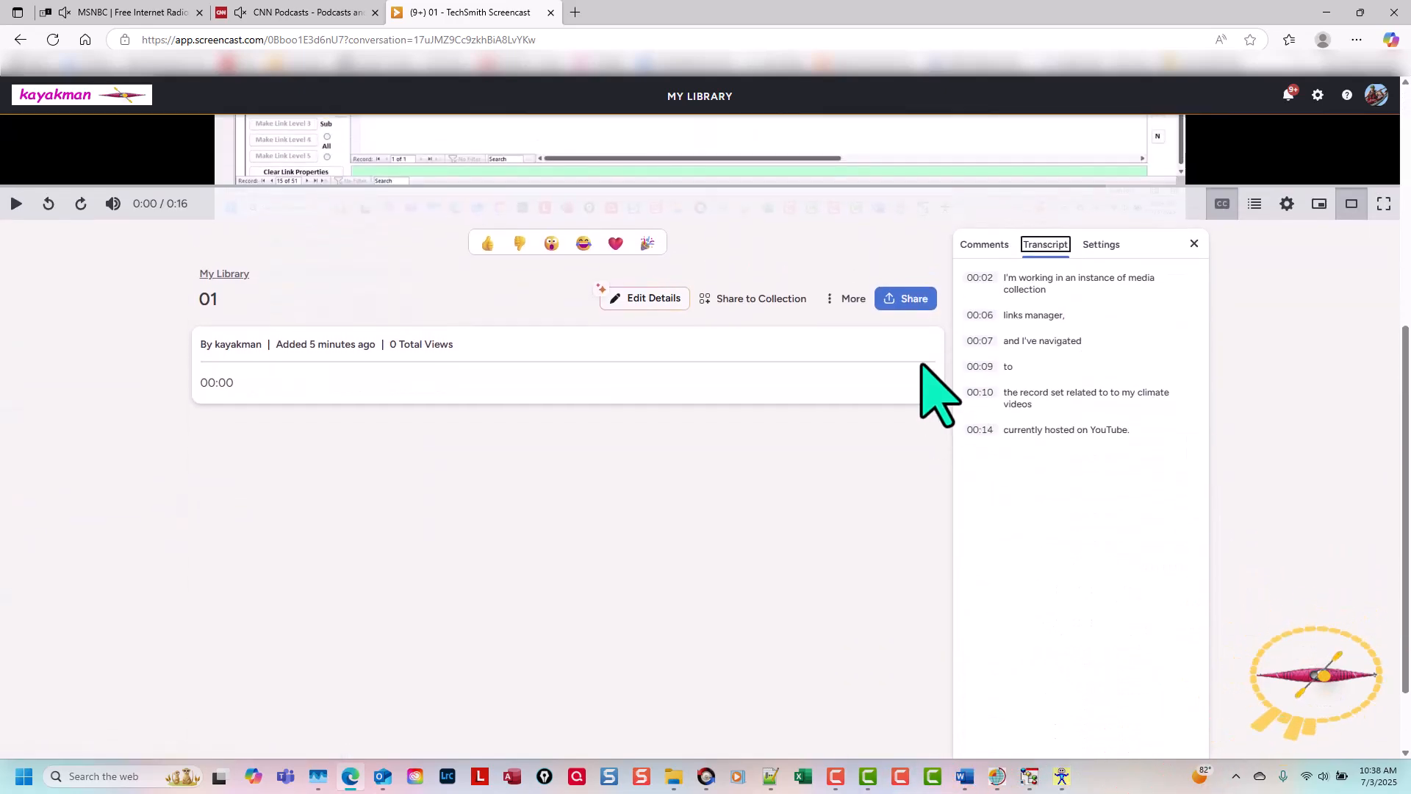
# Step: Copy the entire transcript of video 01, including its timestamps, and paste it into the empty Notepad++ document
pyautogui.click(962, 271)
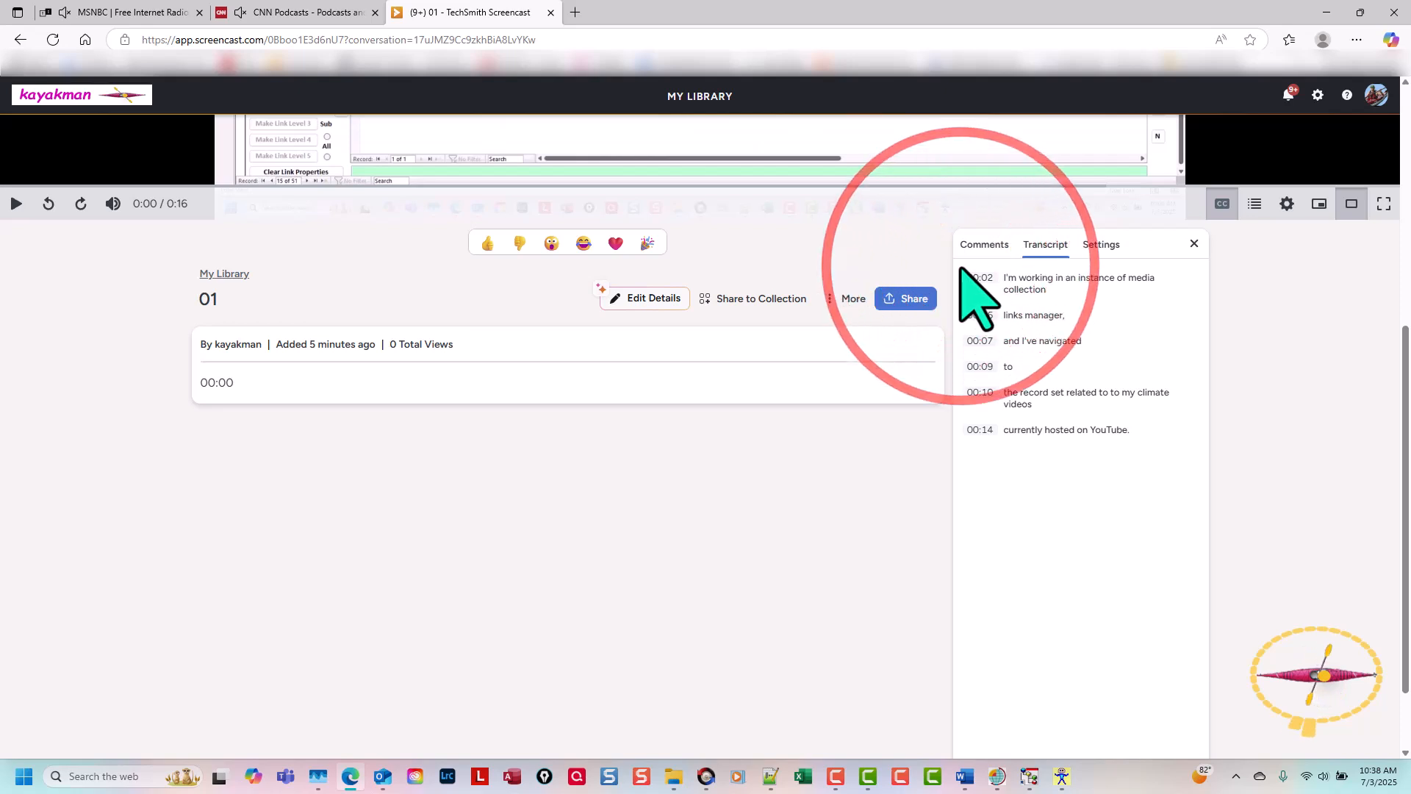
pyautogui.moveTo(961, 269); pyautogui.dragTo(1171, 439)
pyautogui.hotkey('ctrl', 'c')
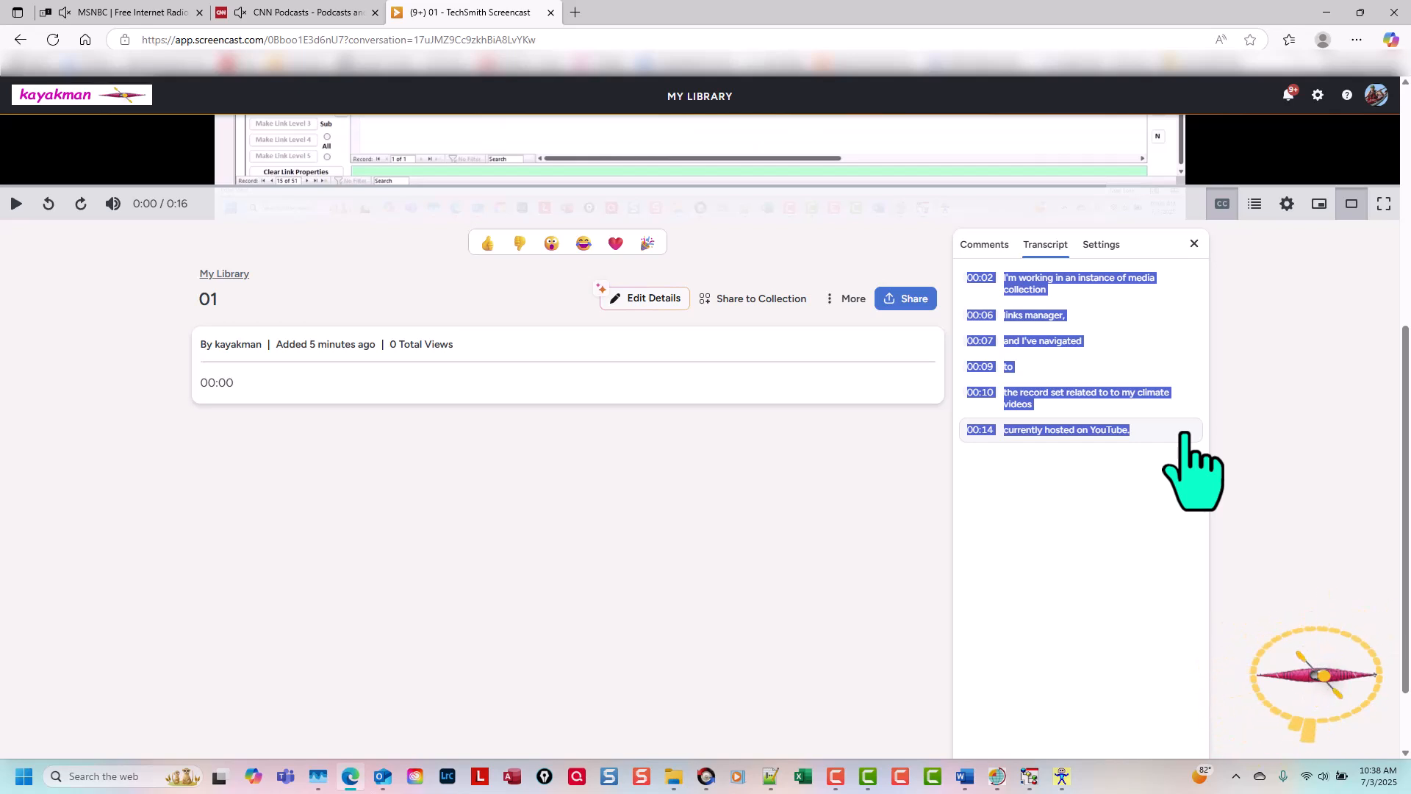
pyautogui.click(770, 779)
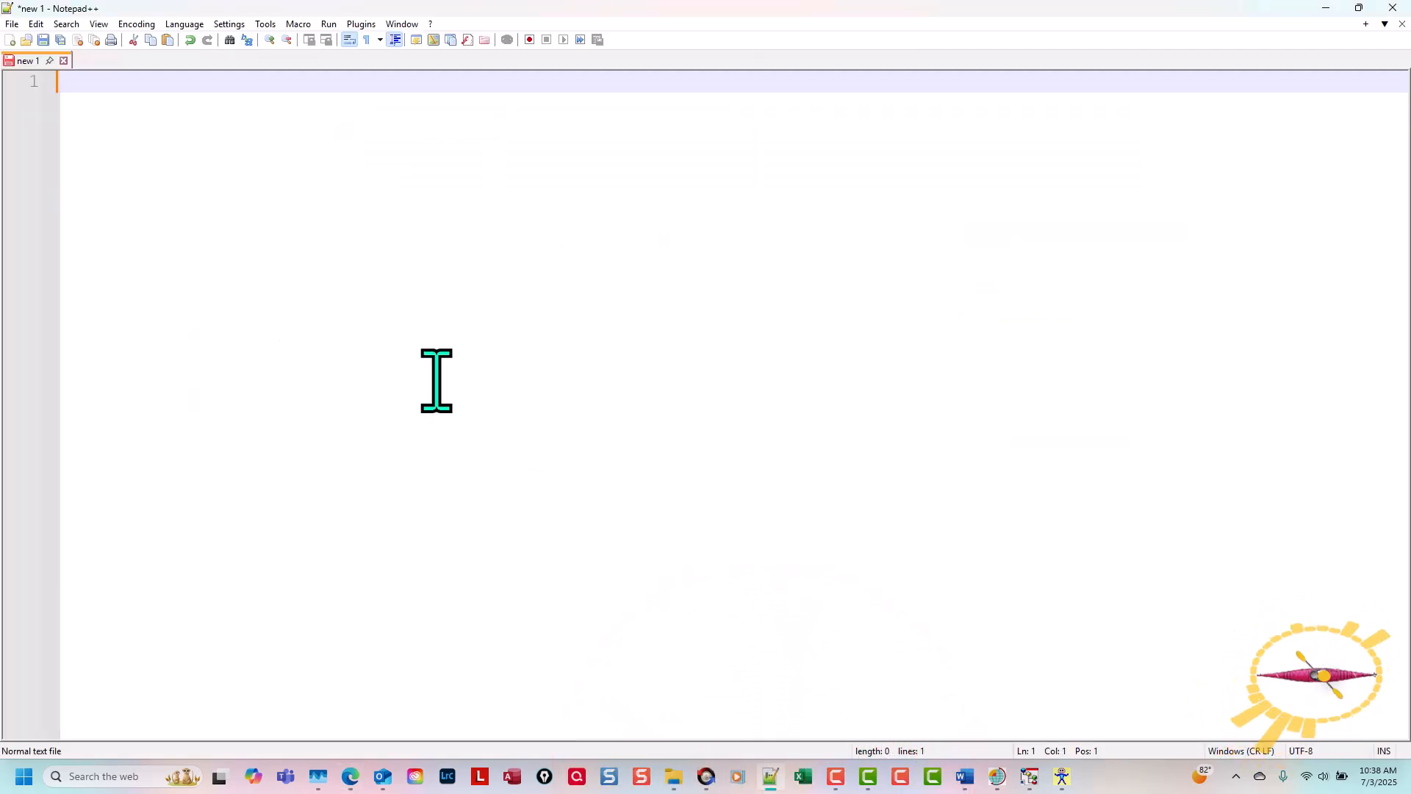
pyautogui.hotkey('ctrl', 'v')
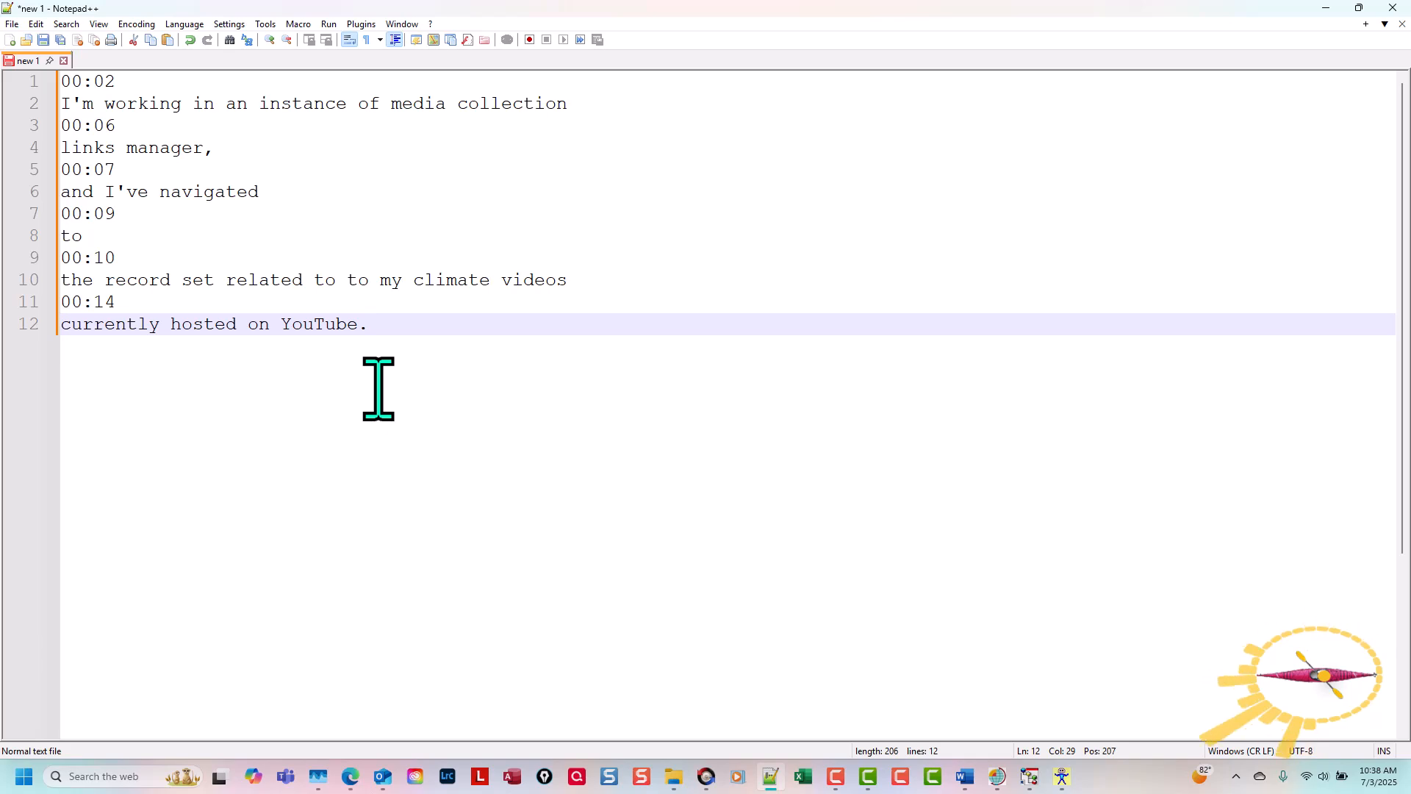
# Step: Run the Clean Transcript macro from the start of the document until the end of the file
pyautogui.hotkey('ctrl', 'Home')
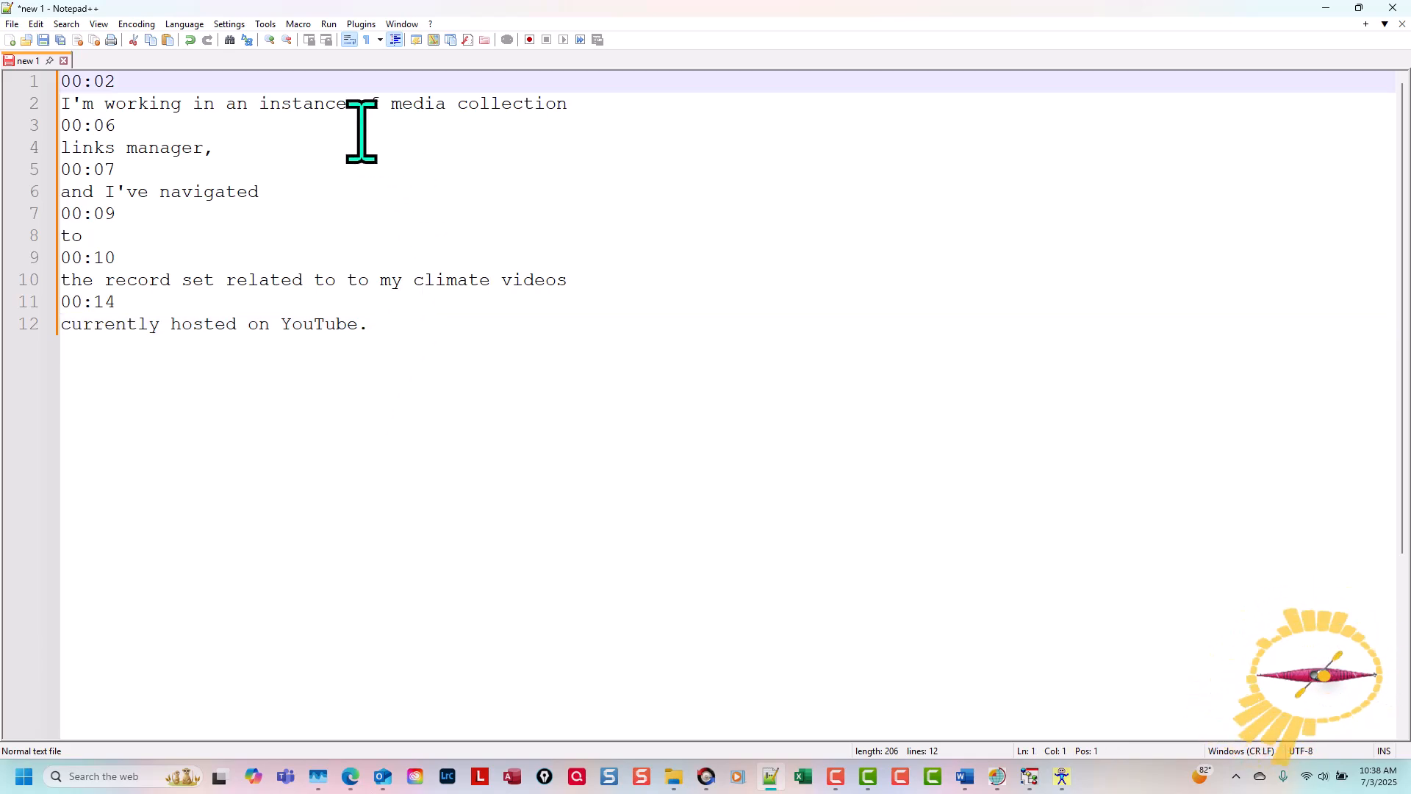
pyautogui.click(301, 25)
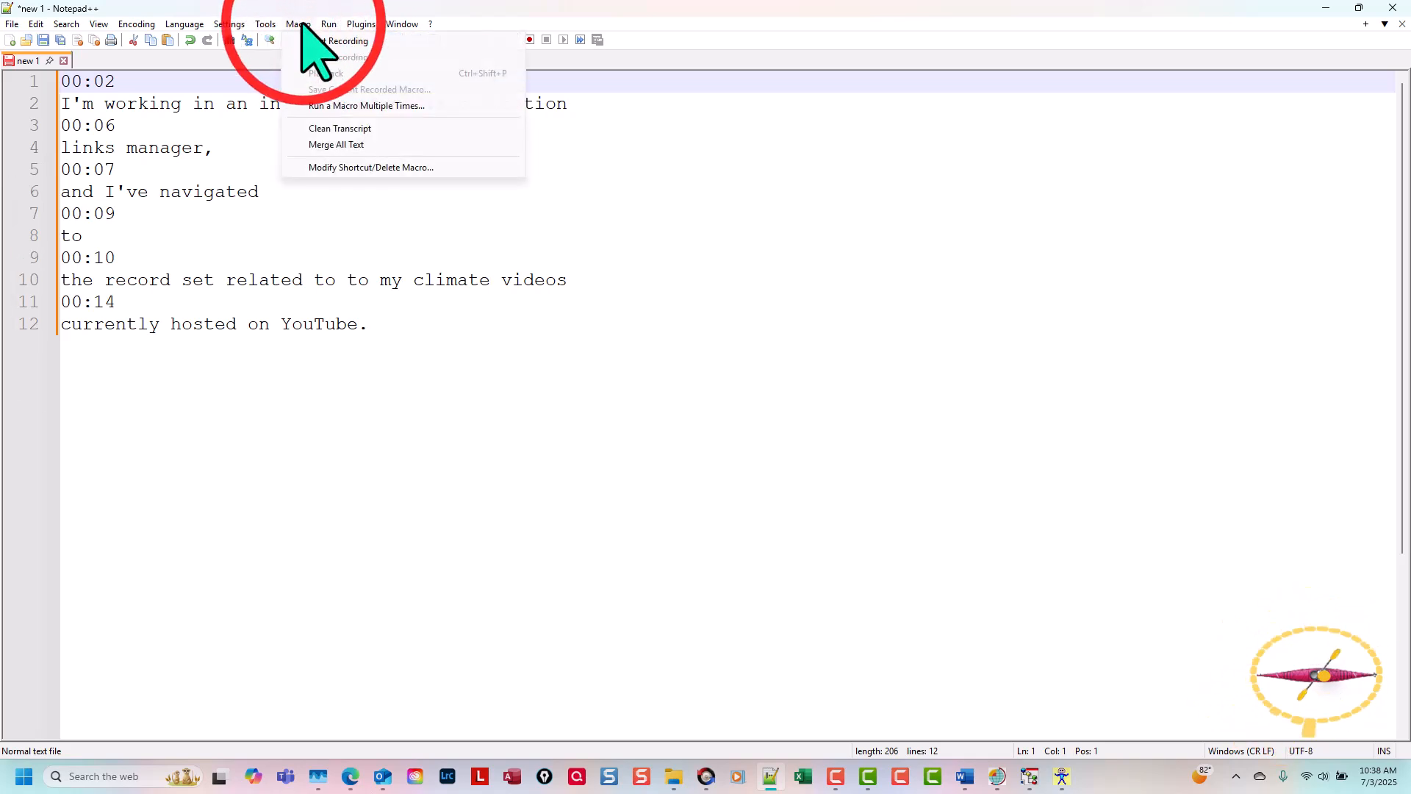
pyautogui.click(340, 106)
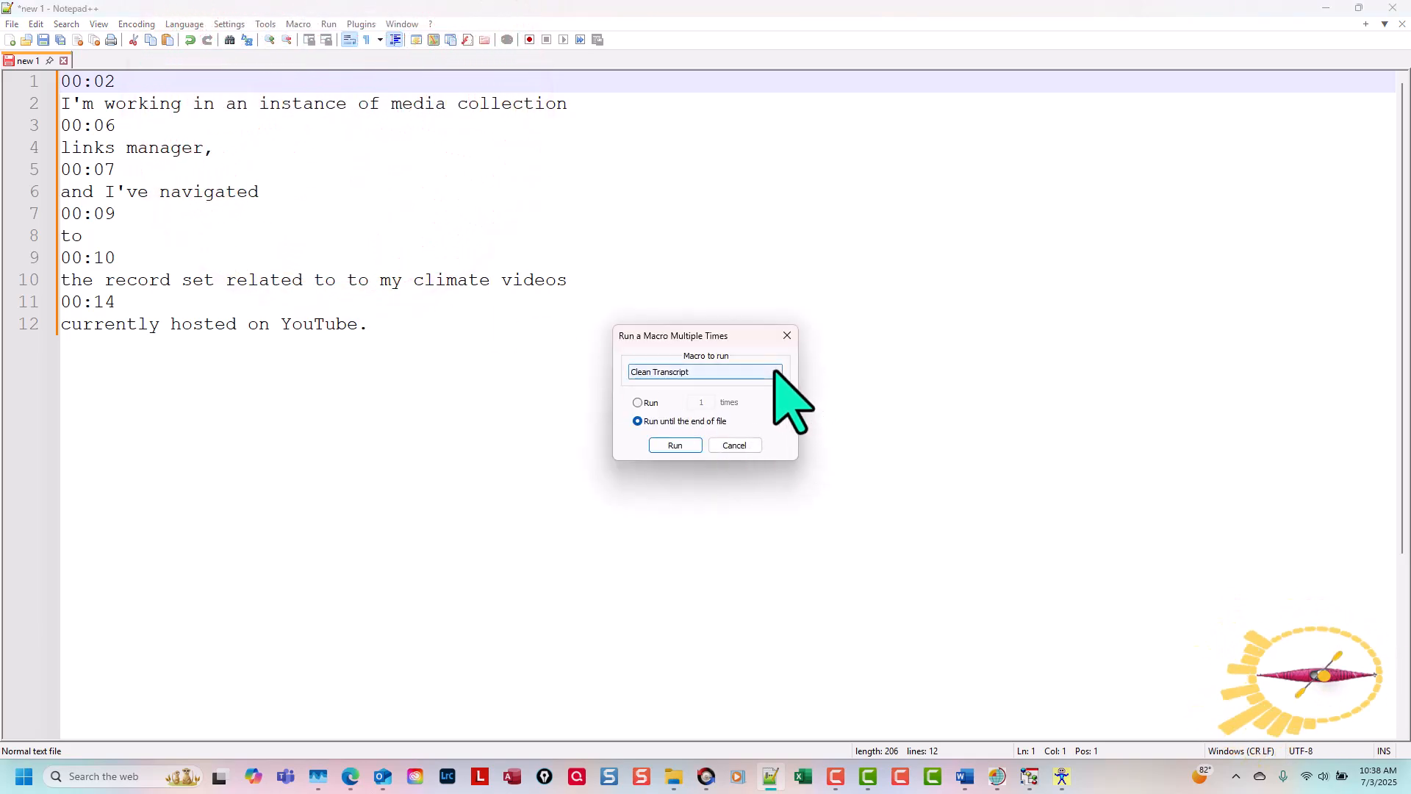
pyautogui.click(772, 372)
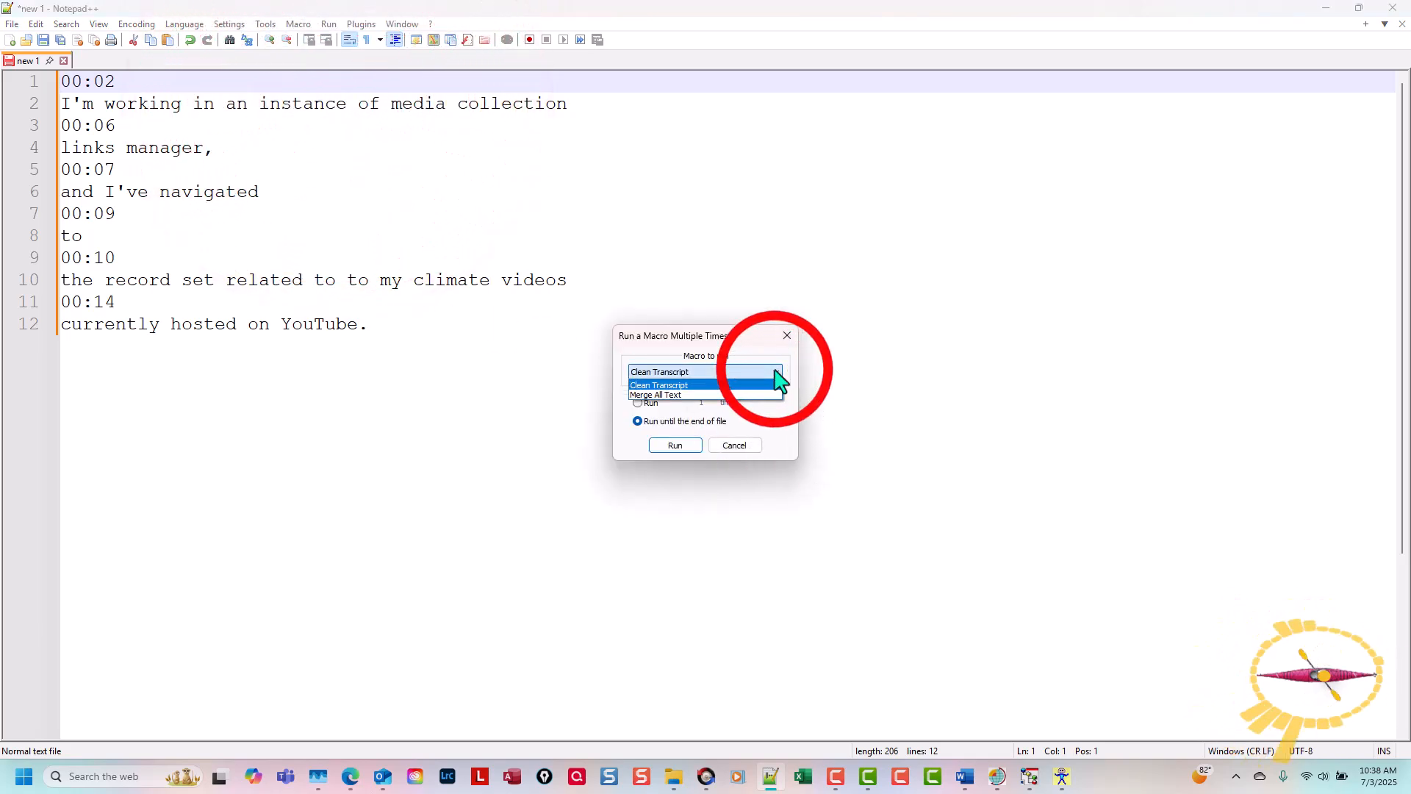
pyautogui.click(726, 385)
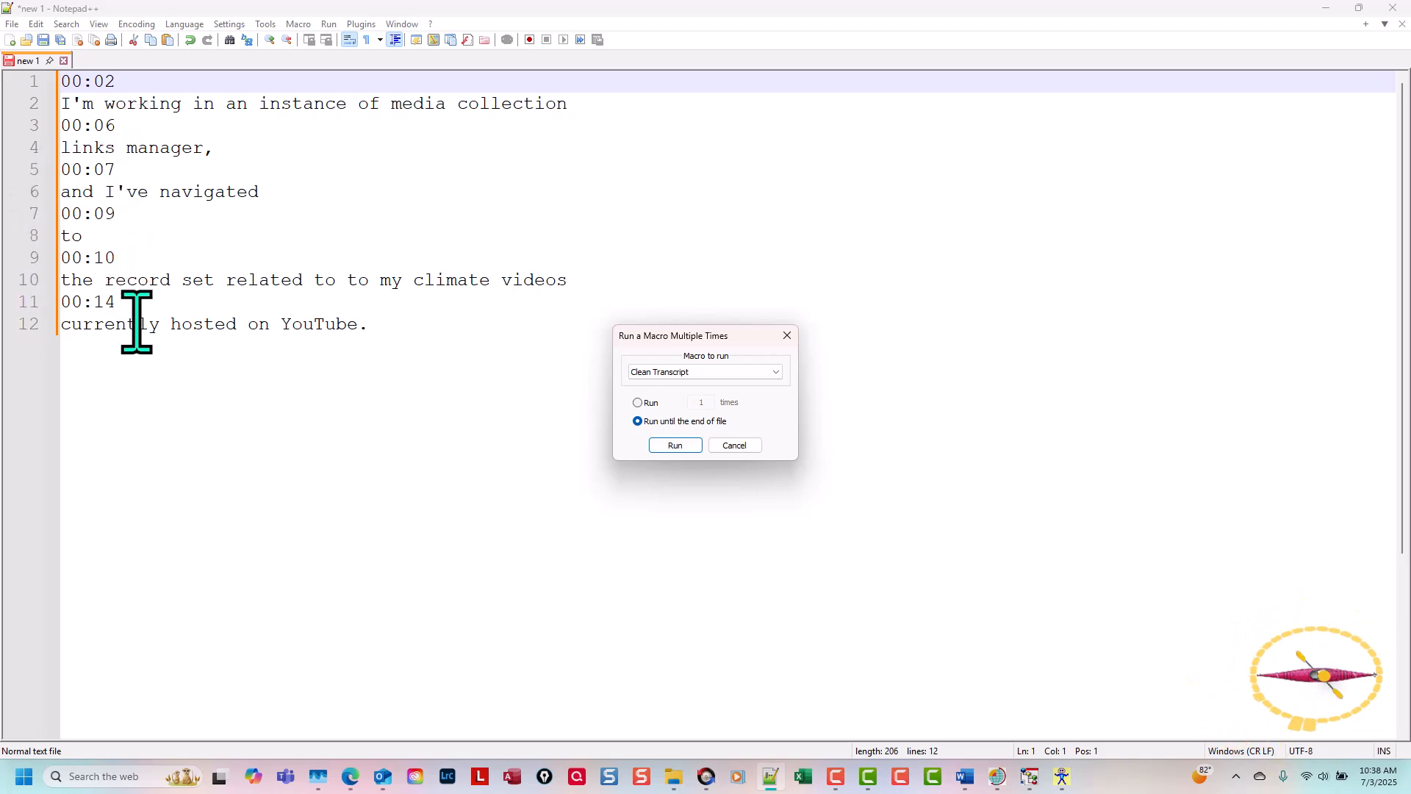
pyautogui.click(675, 446)
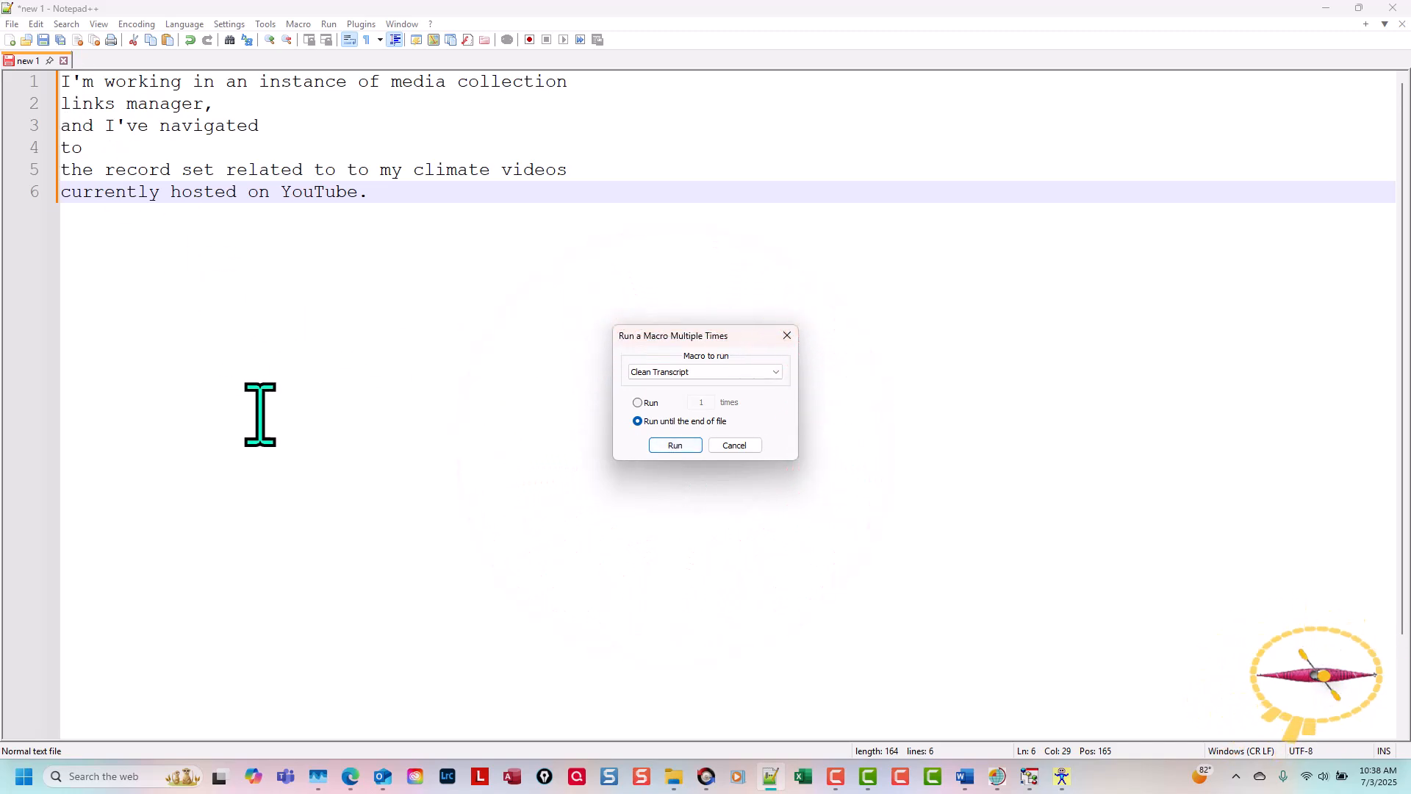
# Step: Run the Merge All Text macro from the document start until the end of file, repeating it to join all lines into one
pyautogui.click(775, 373)
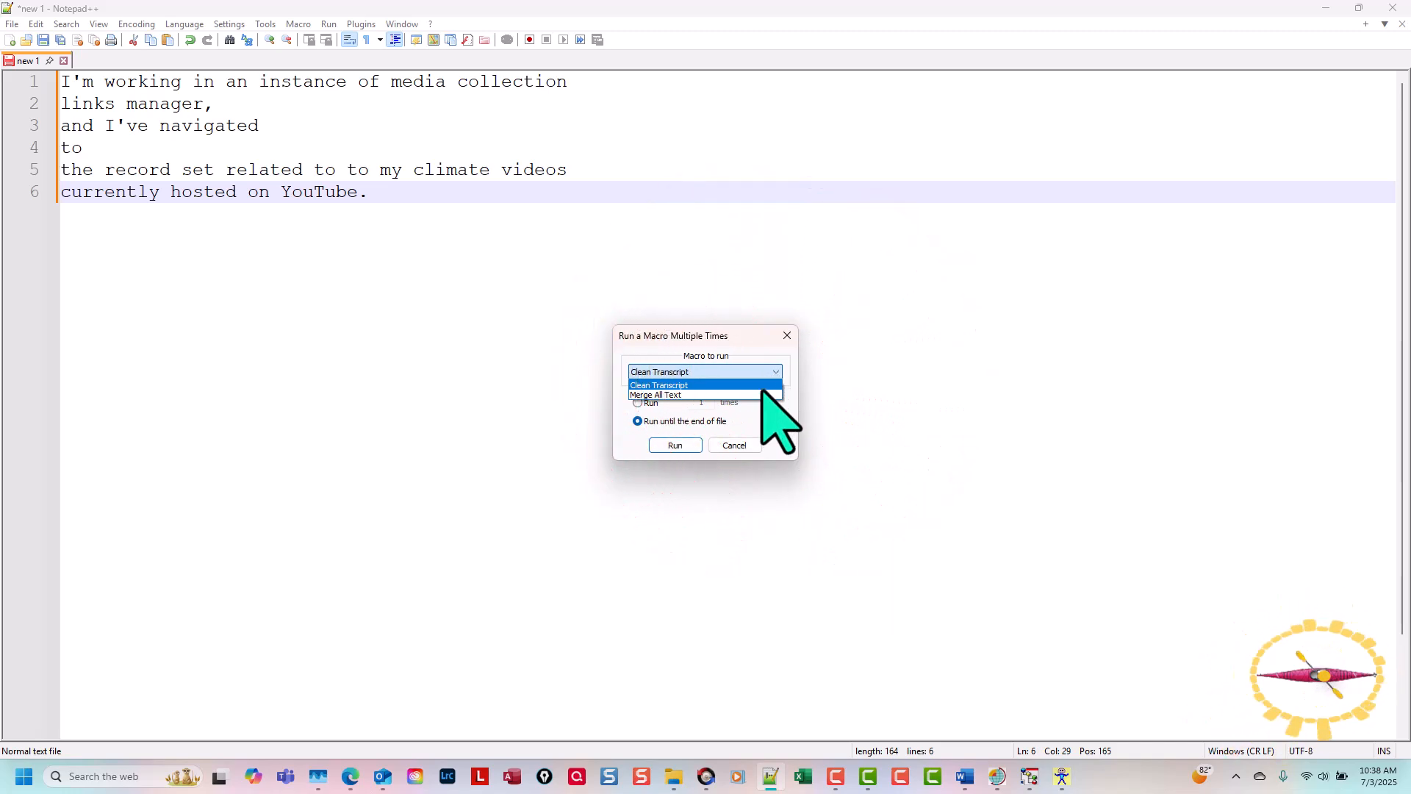
pyautogui.click(763, 396)
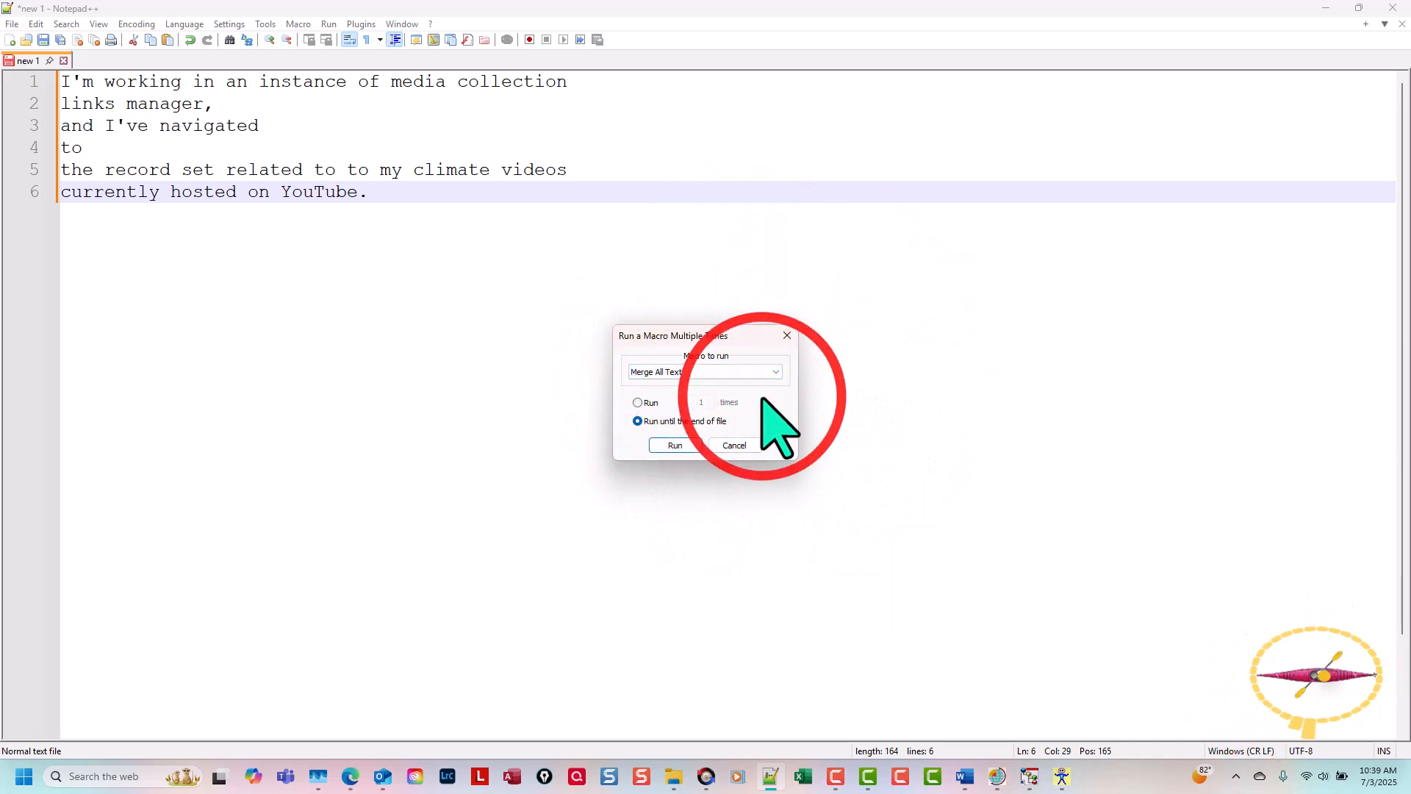
pyautogui.click(497, 410)
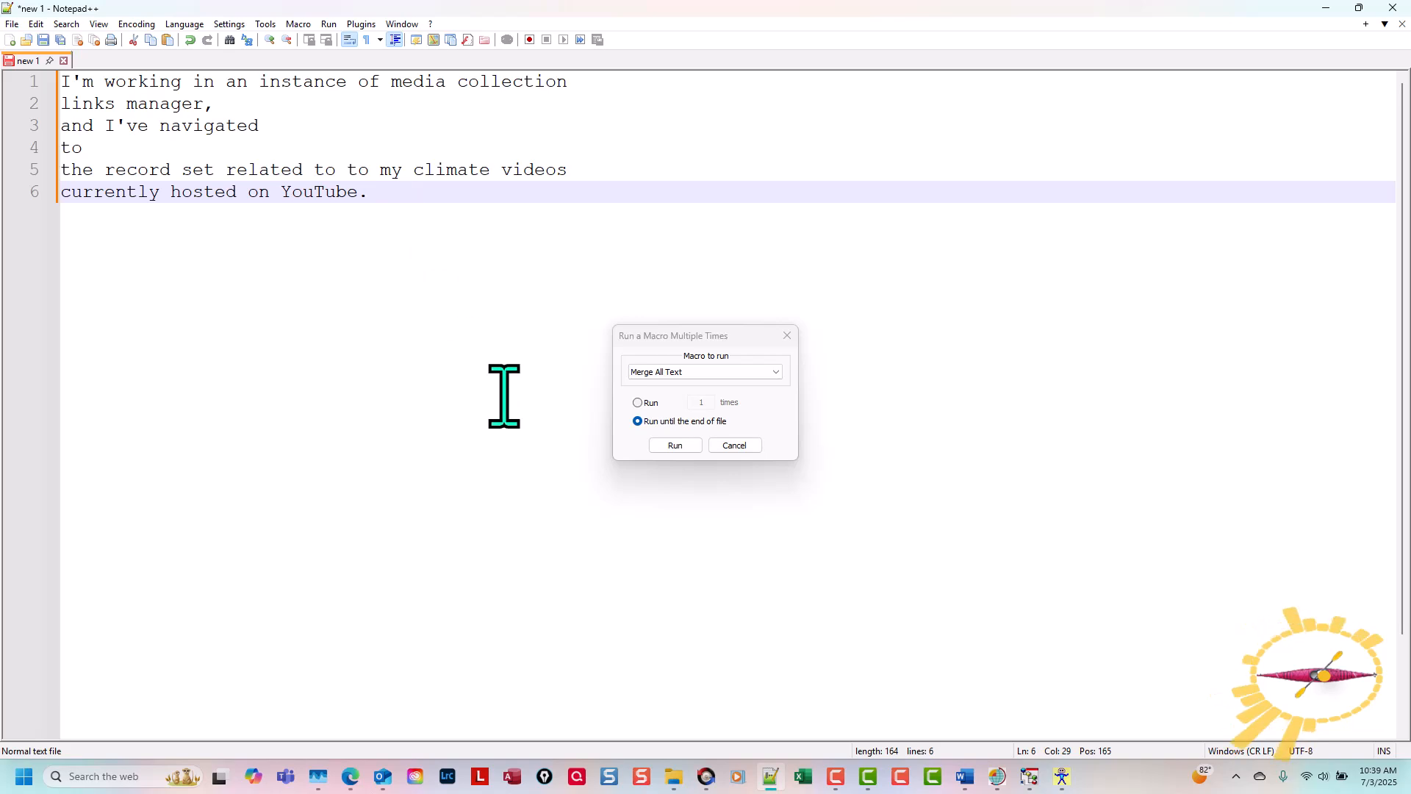
pyautogui.hotkey('ctrl', 'Home')
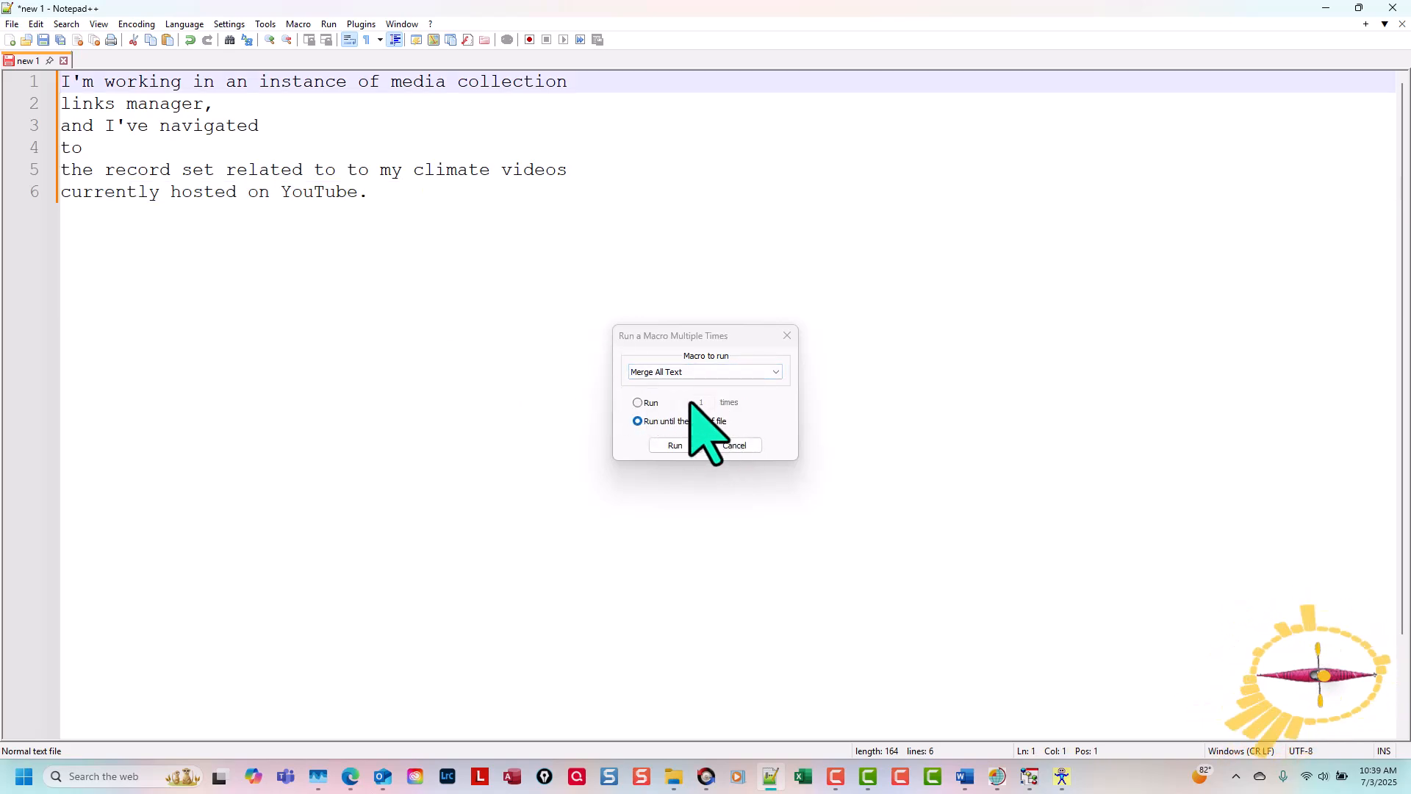
pyautogui.click(675, 445)
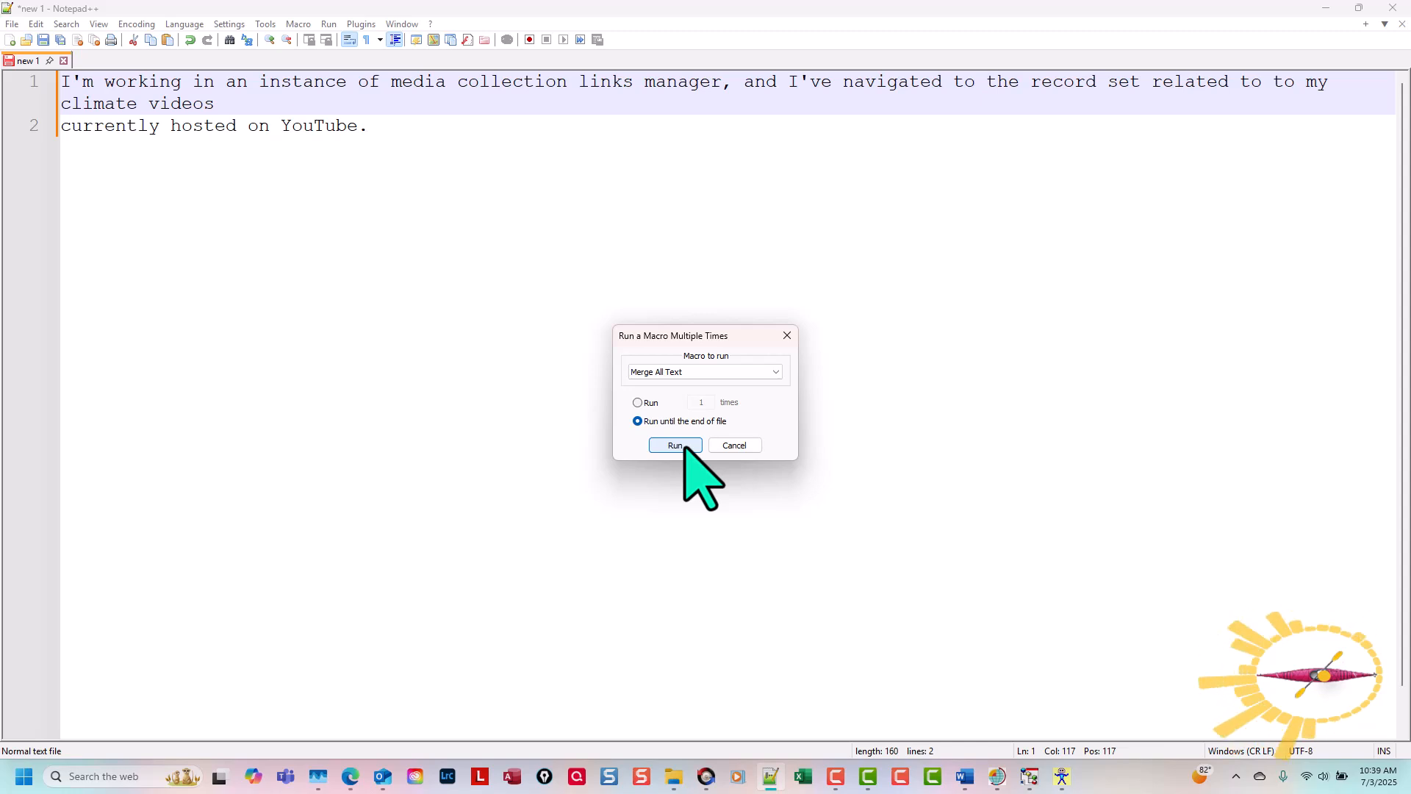
pyautogui.click(684, 446)
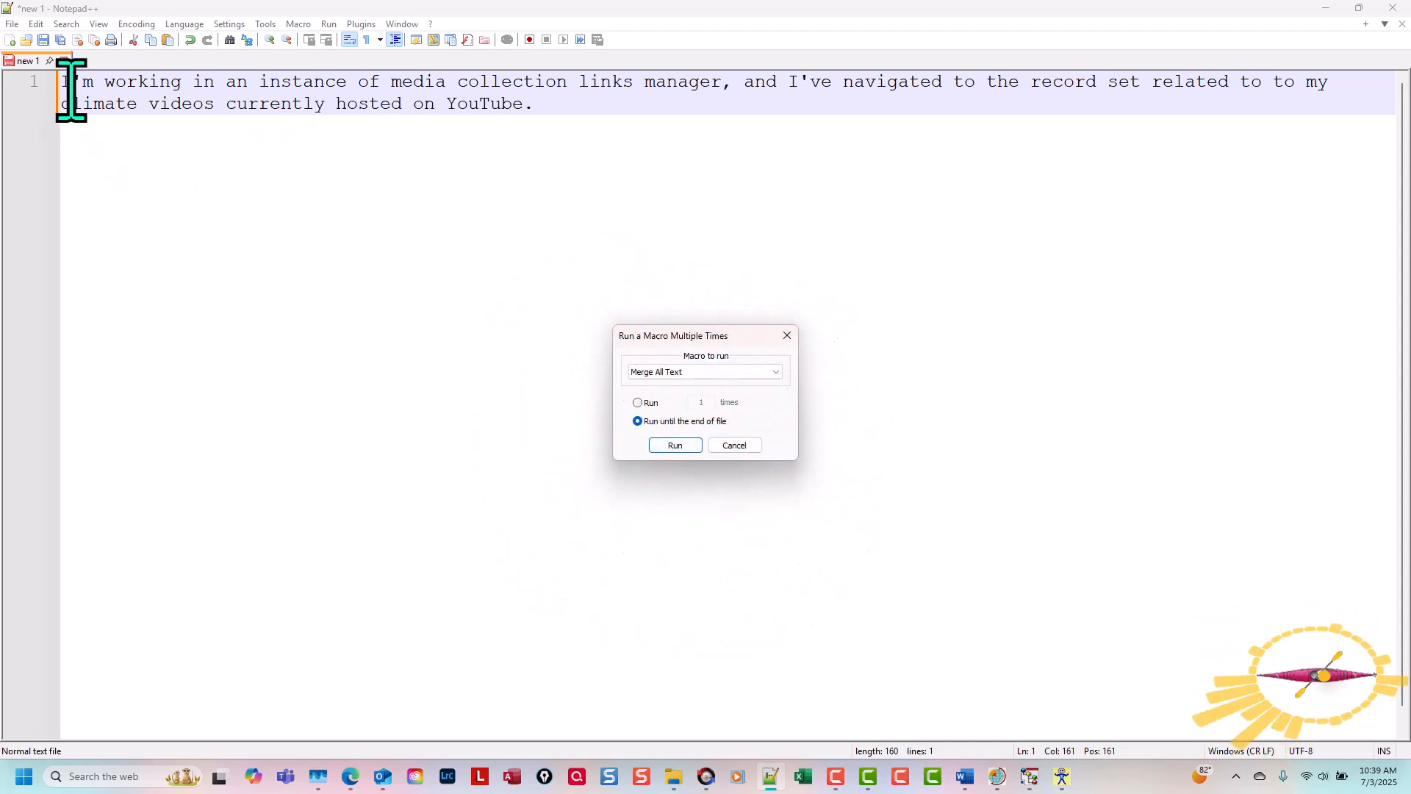
# Step: Copy the entire merged transcript from Notepad++ and paste it into the blank Word document, below an empty first line
pyautogui.click(414, 222)
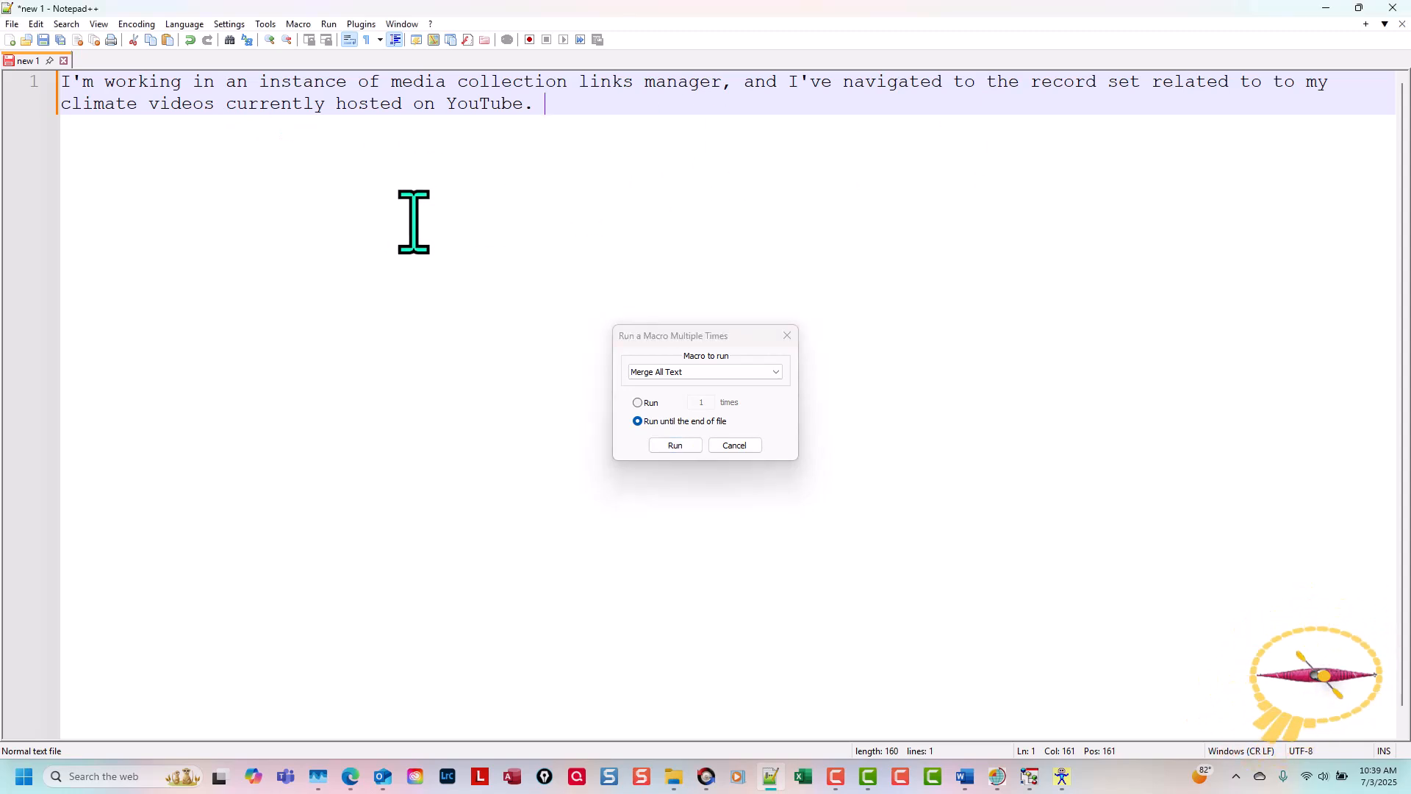
pyautogui.hotkey('ctrl', 'a')
pyautogui.hotkey('ctrl', 'c')
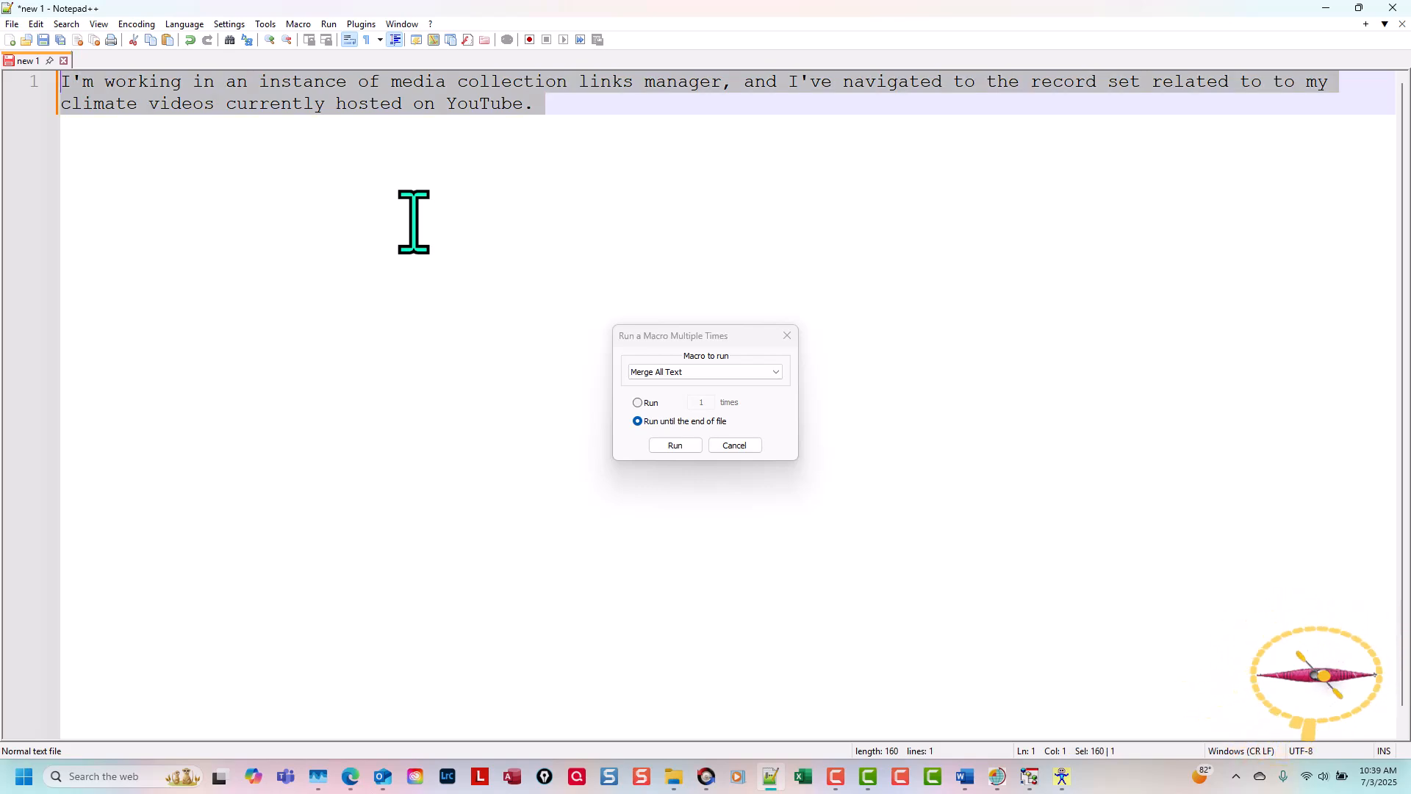
pyautogui.click(966, 777)
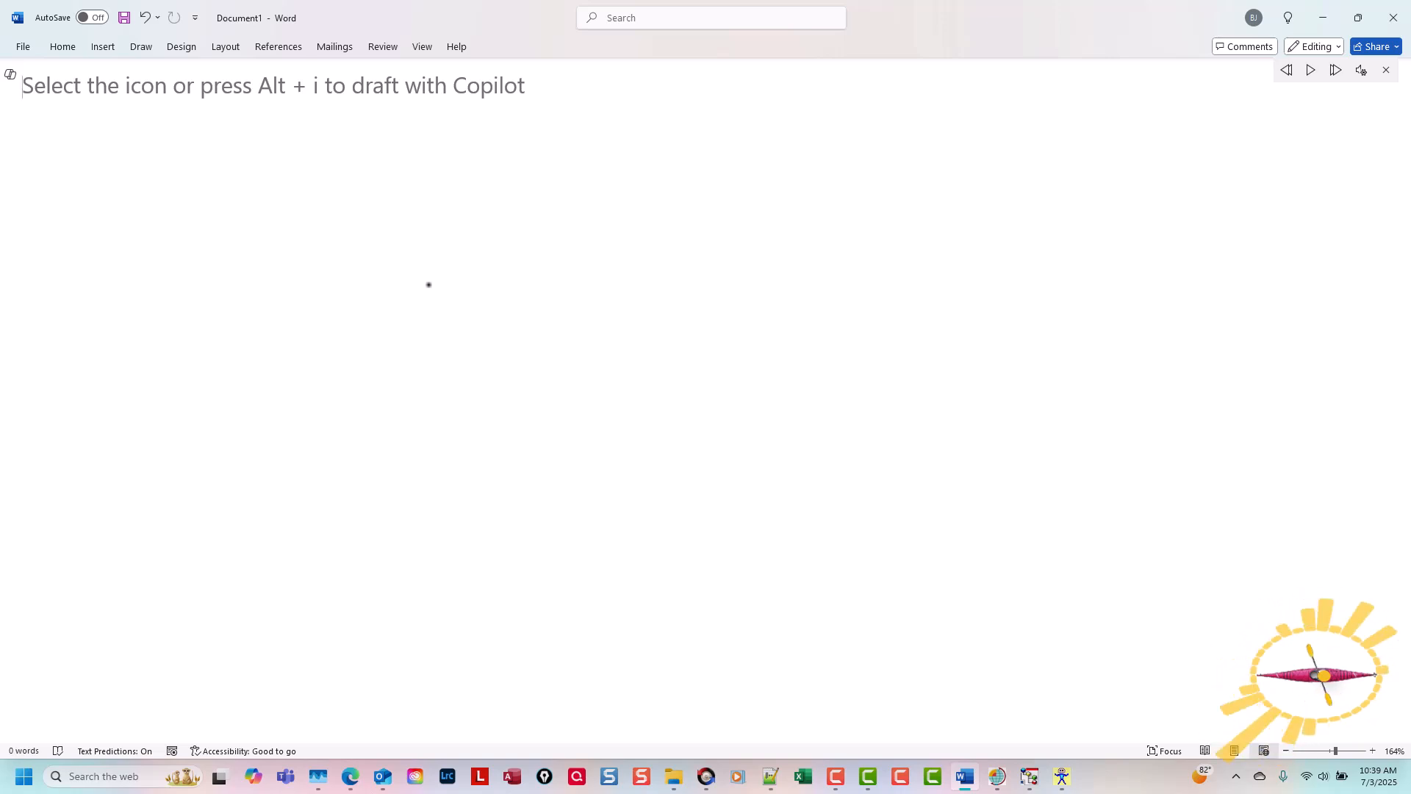
pyautogui.press('Return')
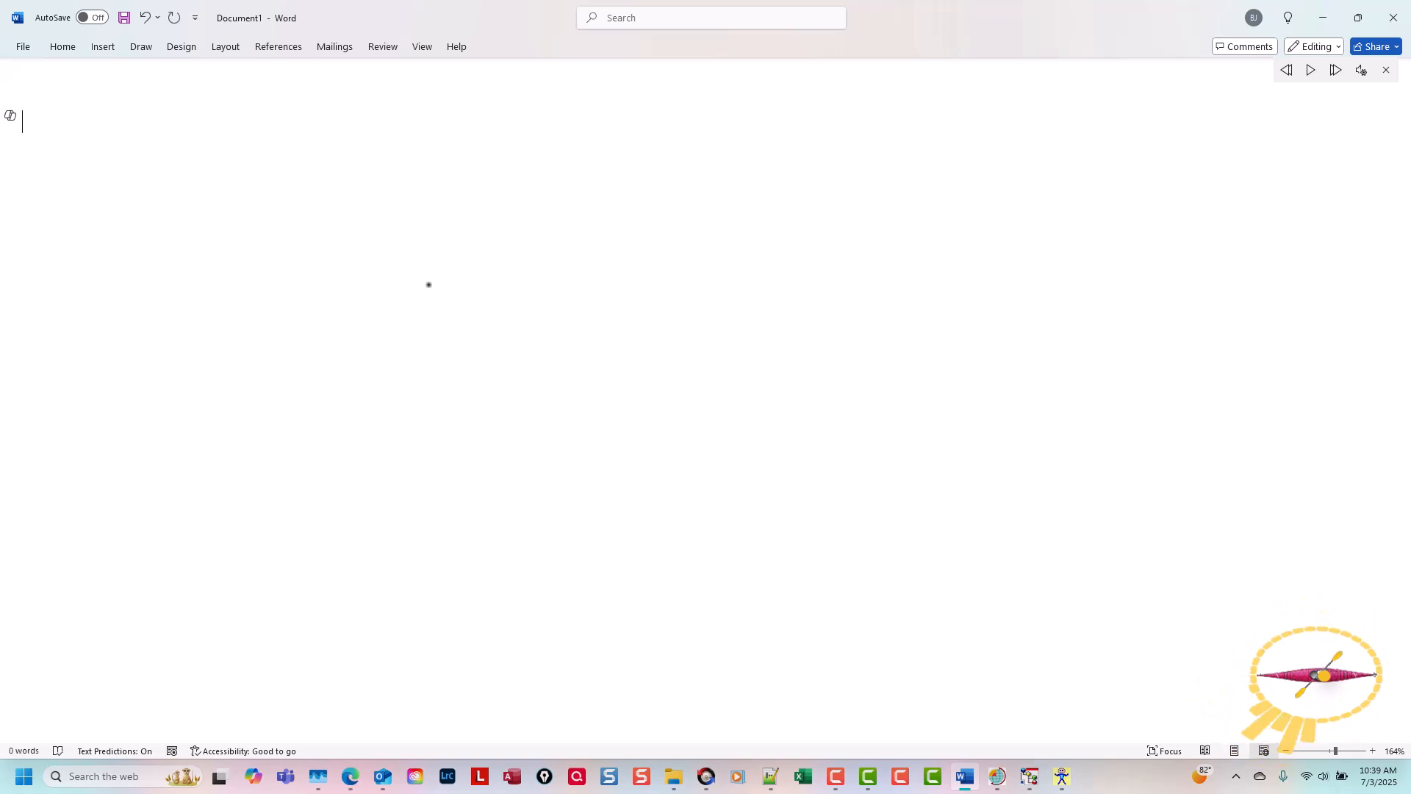
pyautogui.hotkey('ctrl', 'v')
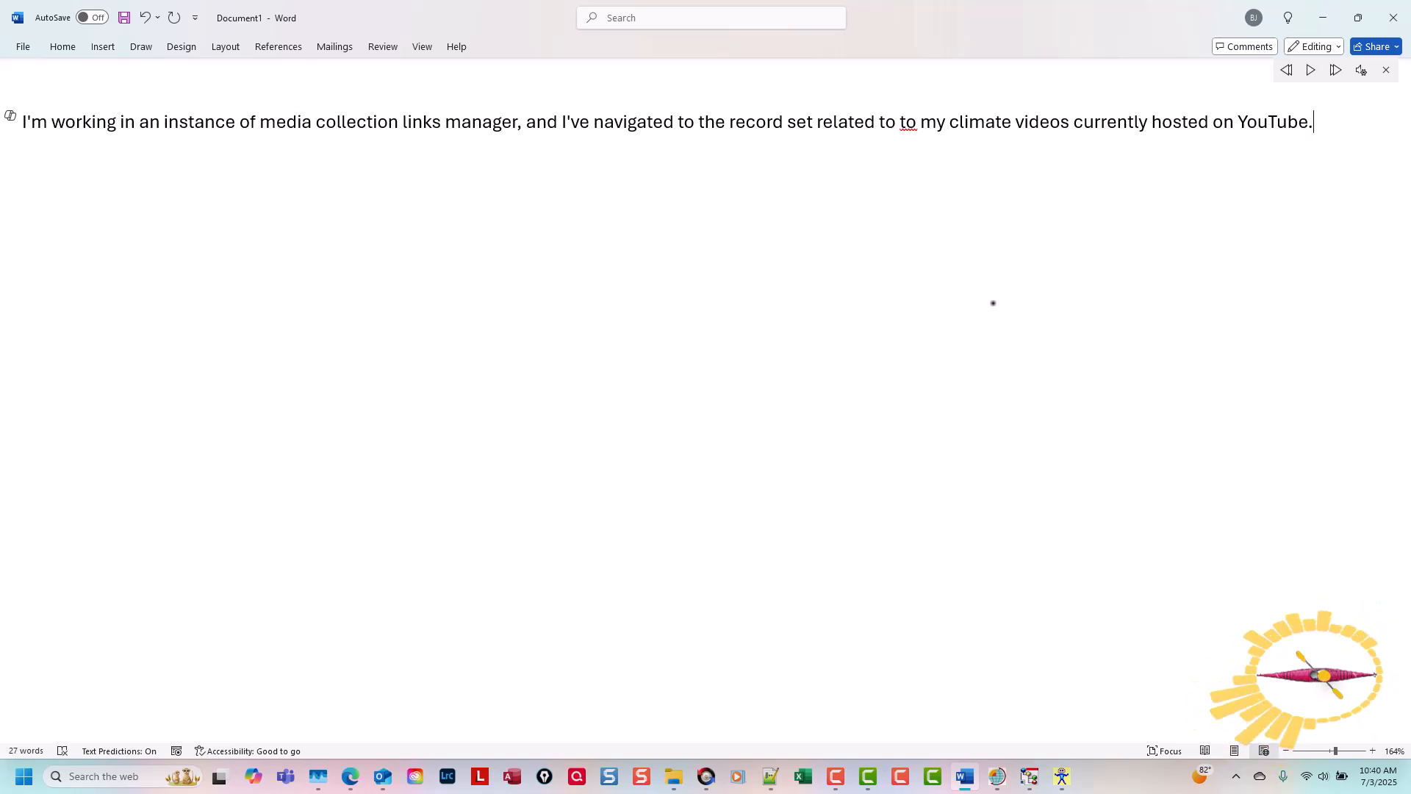
# Step: Remove the duplicate "to" before "my climate videos" and listen to the corrected sentence with Read Aloud
pyautogui.click(1386, 69)
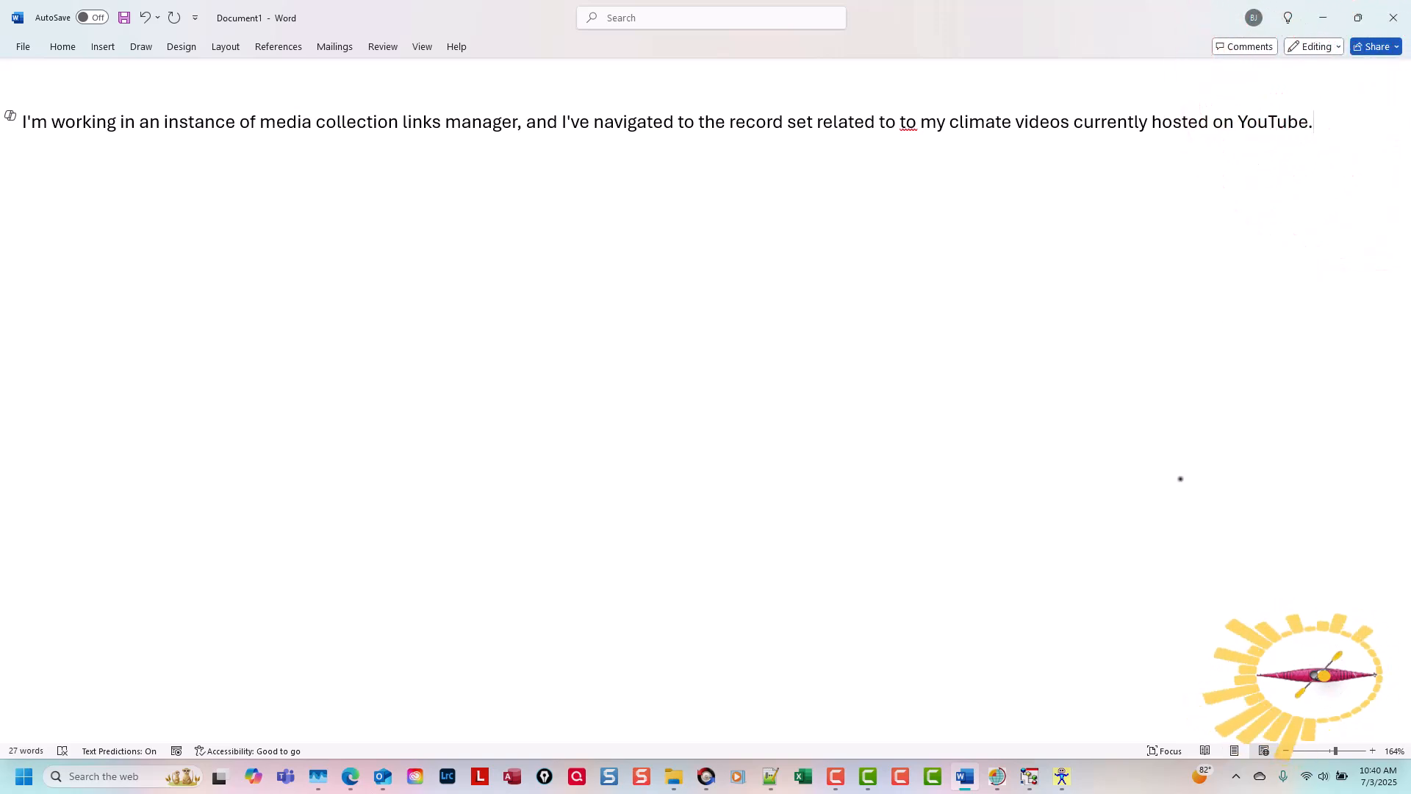
pyautogui.hotkey('ctrl', 'alt', 'space')
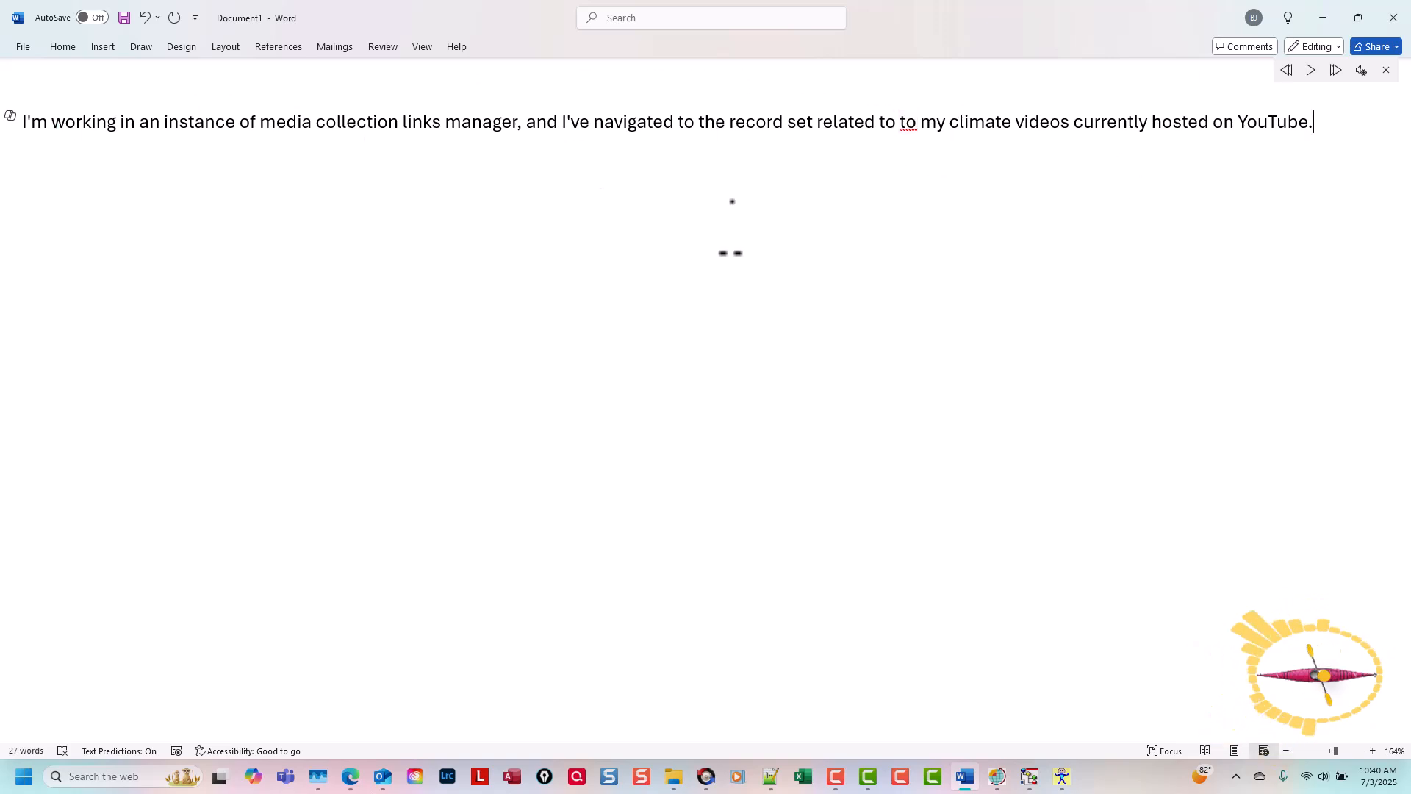
pyautogui.click(921, 123)
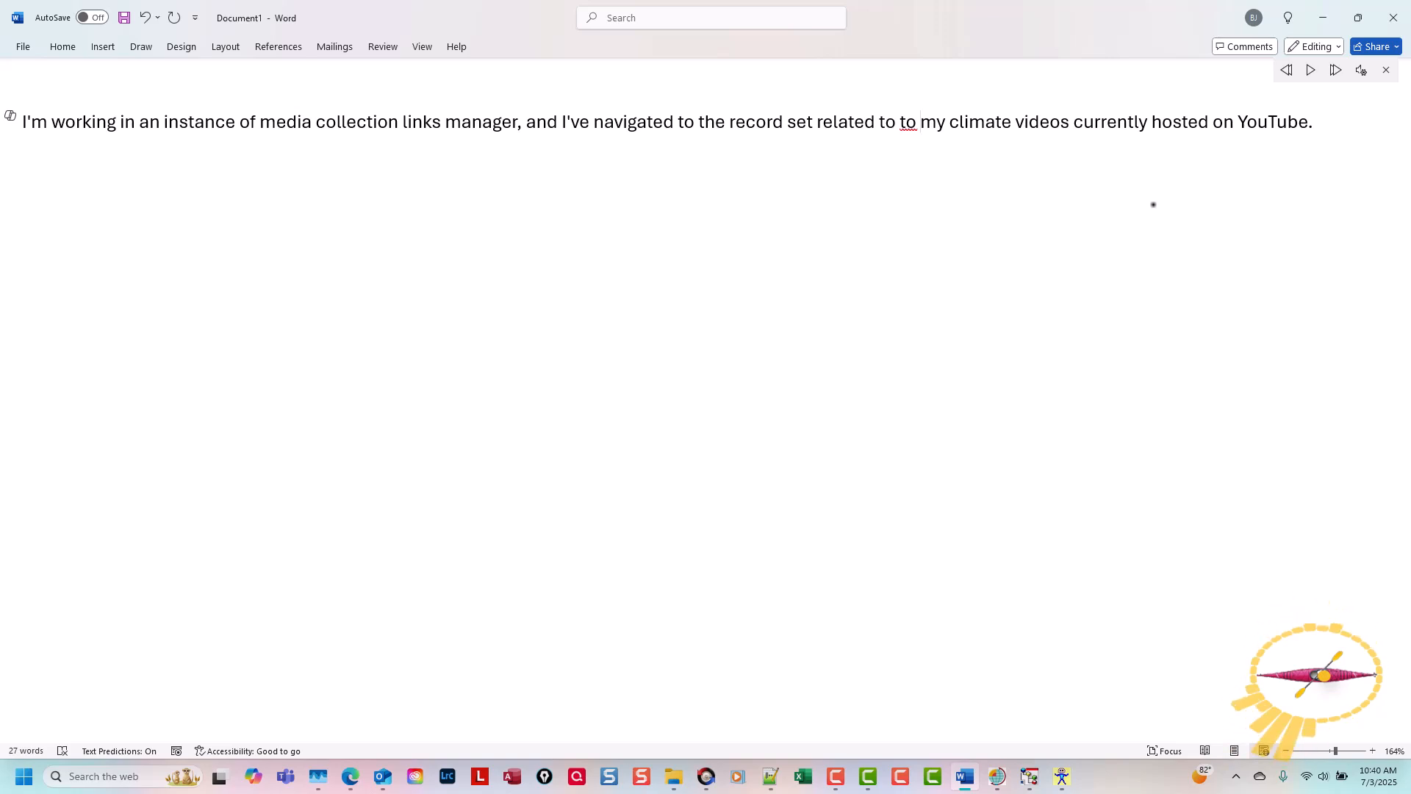
pyautogui.press('BackSpace')
pyautogui.press('BackSpace')
pyautogui.press('BackSpace')
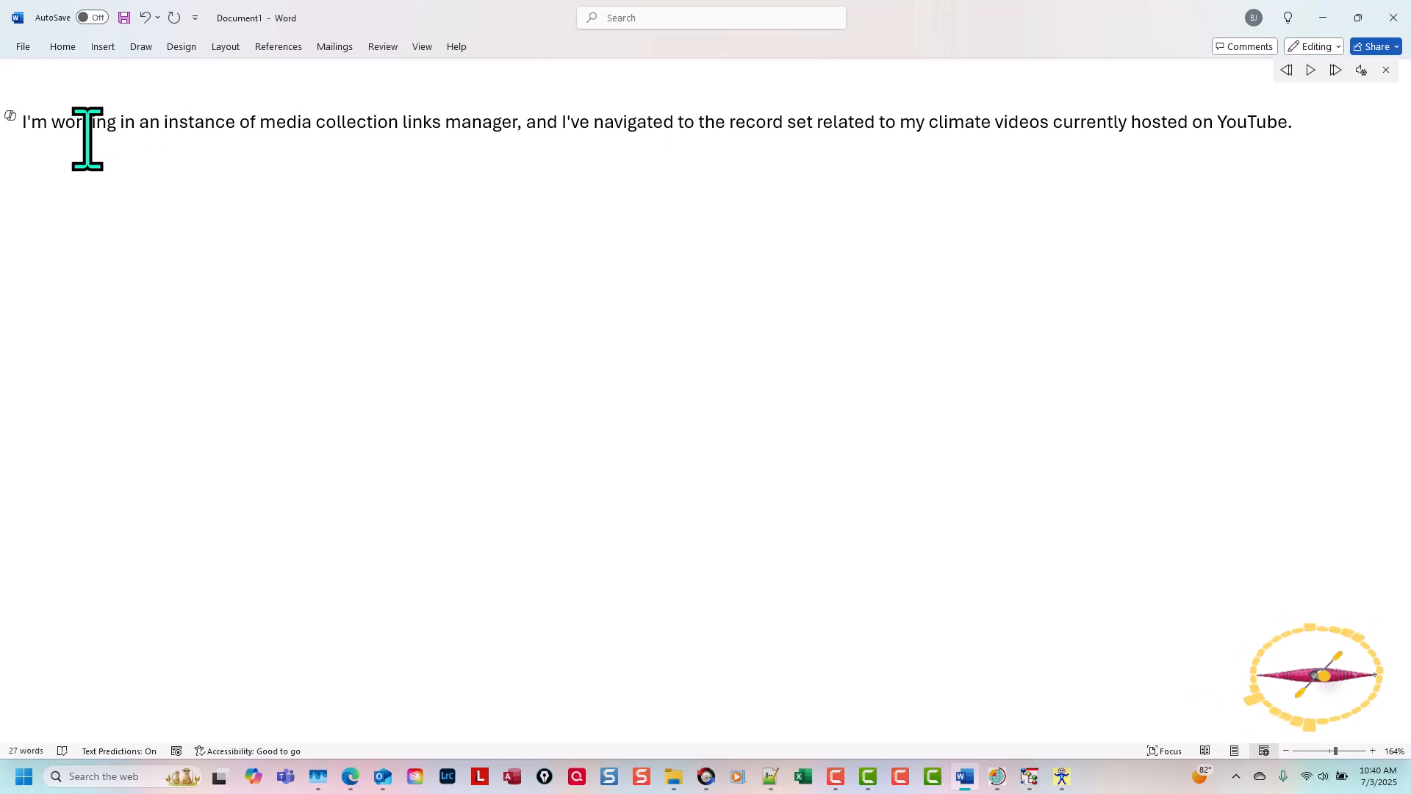
pyautogui.click(1312, 72)
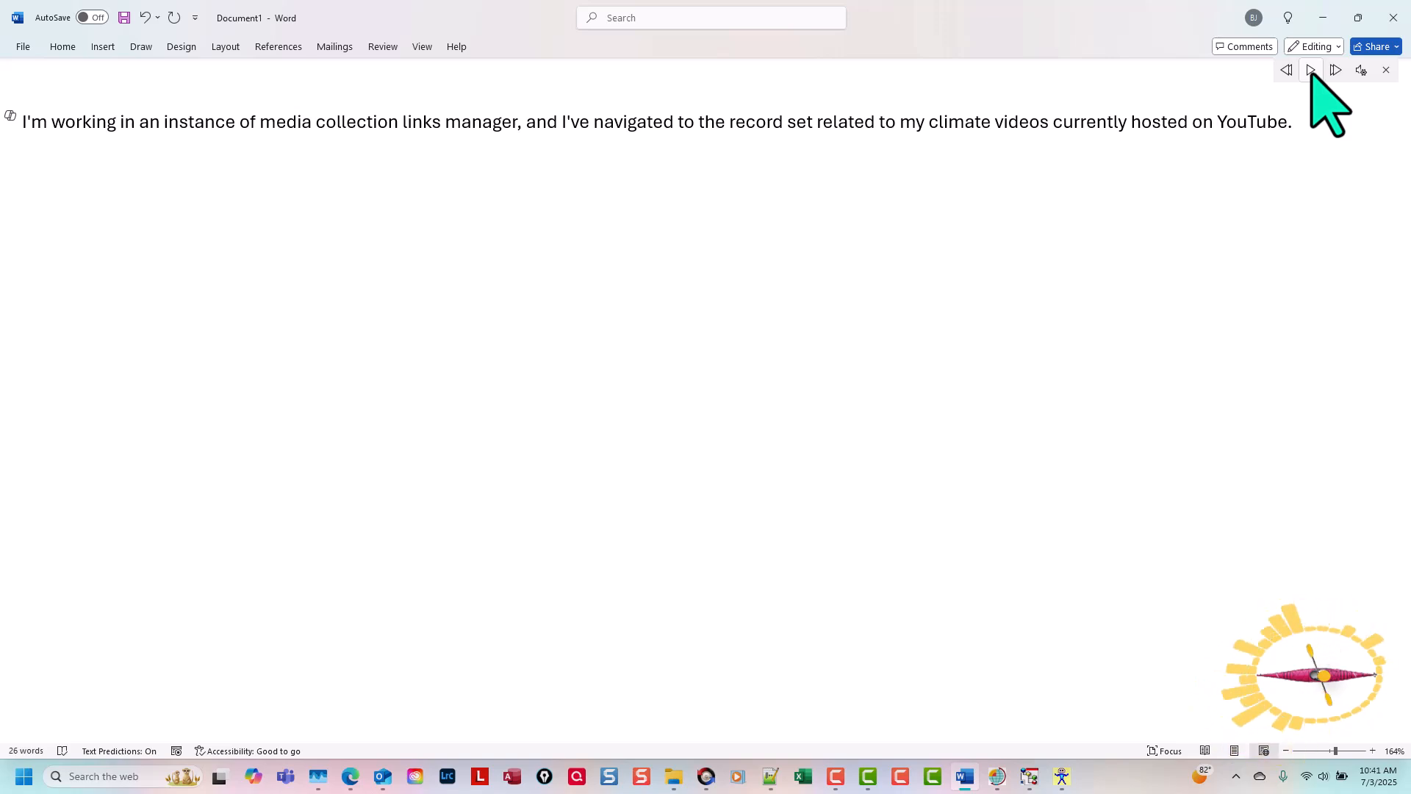
pyautogui.click(1360, 194)
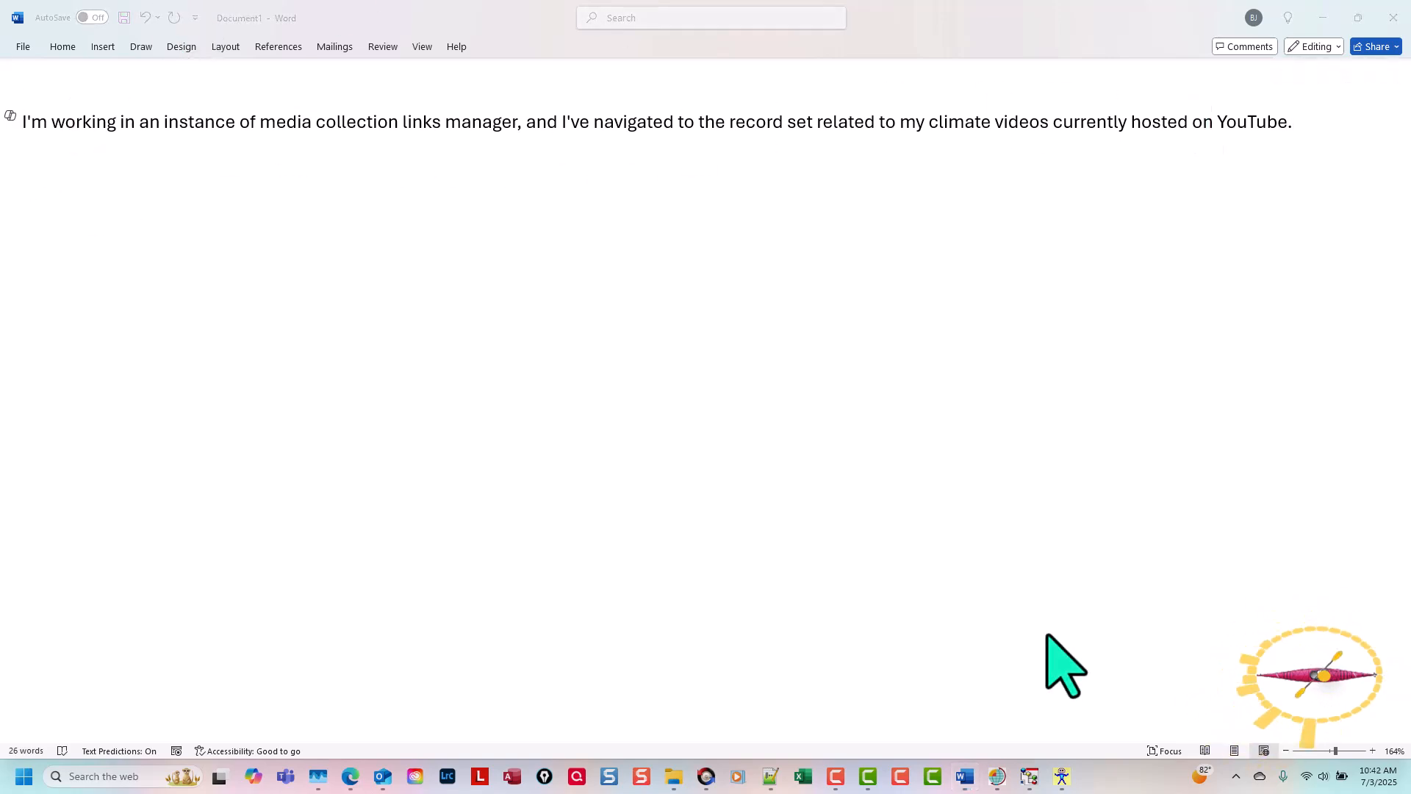
# Step: Open Camtasia Recorder and set it to capture only system audio, with Screen 1 and the microphone turned off
pyautogui.click(903, 778)
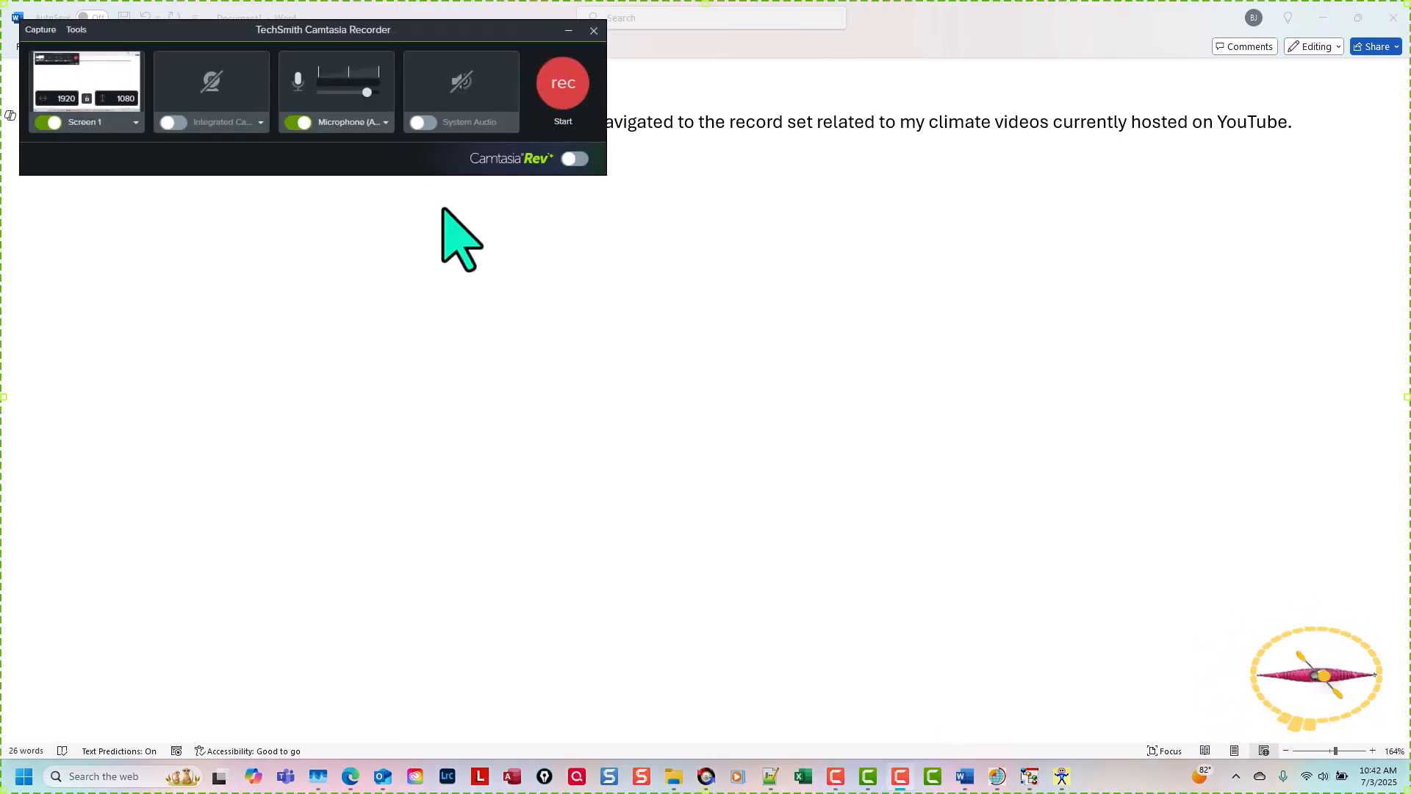
pyautogui.click(435, 31)
pyautogui.moveTo(436, 30); pyautogui.dragTo(1176, 253)
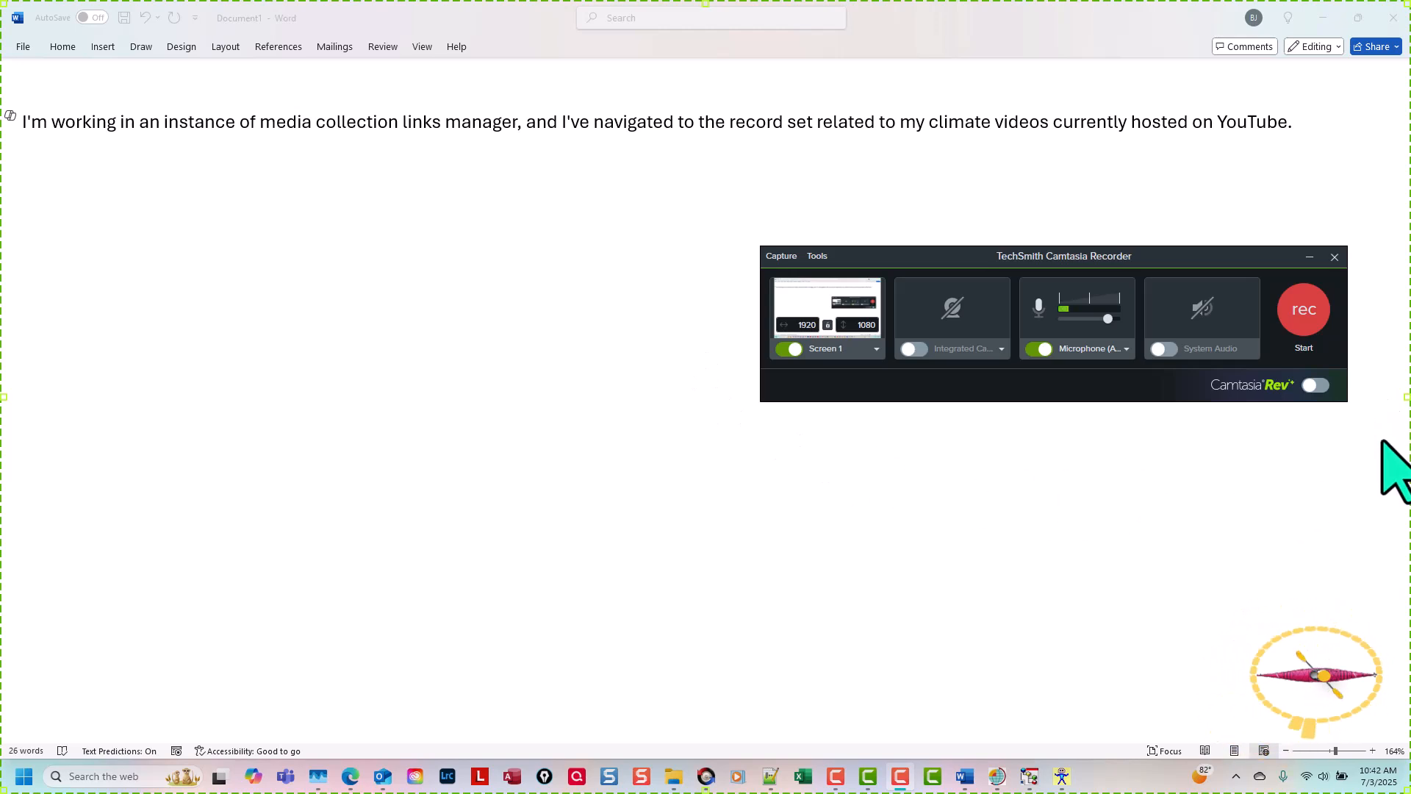
pyautogui.click(785, 349)
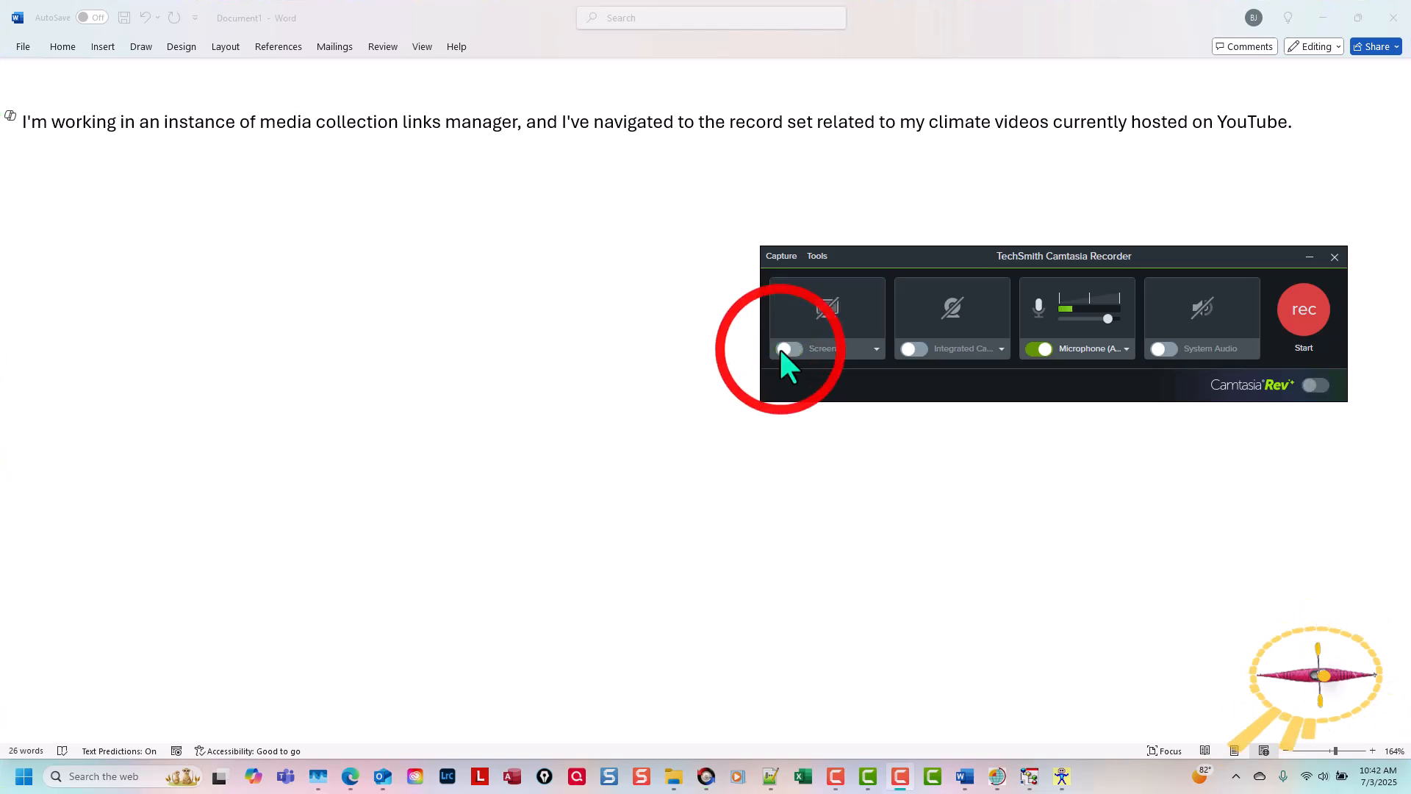
pyautogui.click(1032, 349)
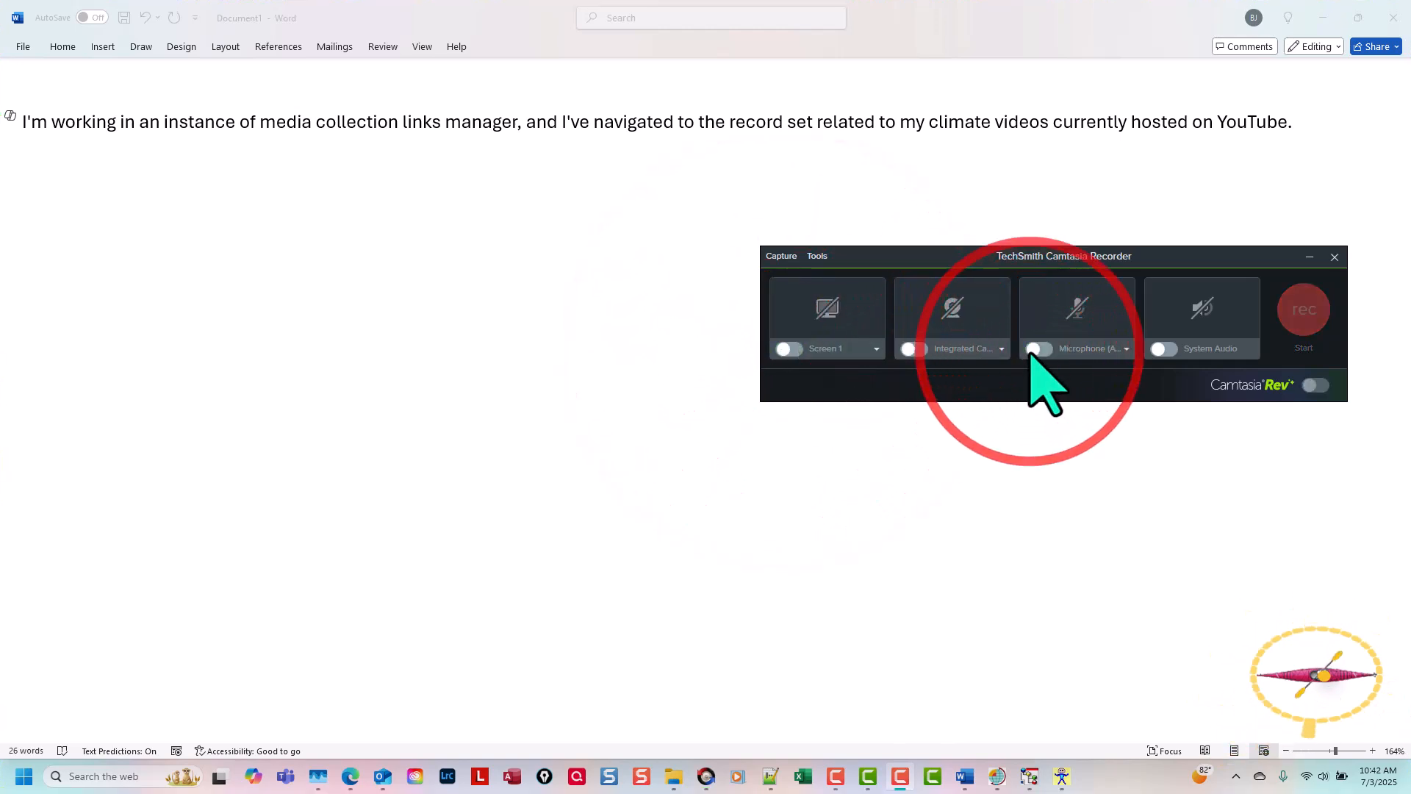
pyautogui.click(1169, 349)
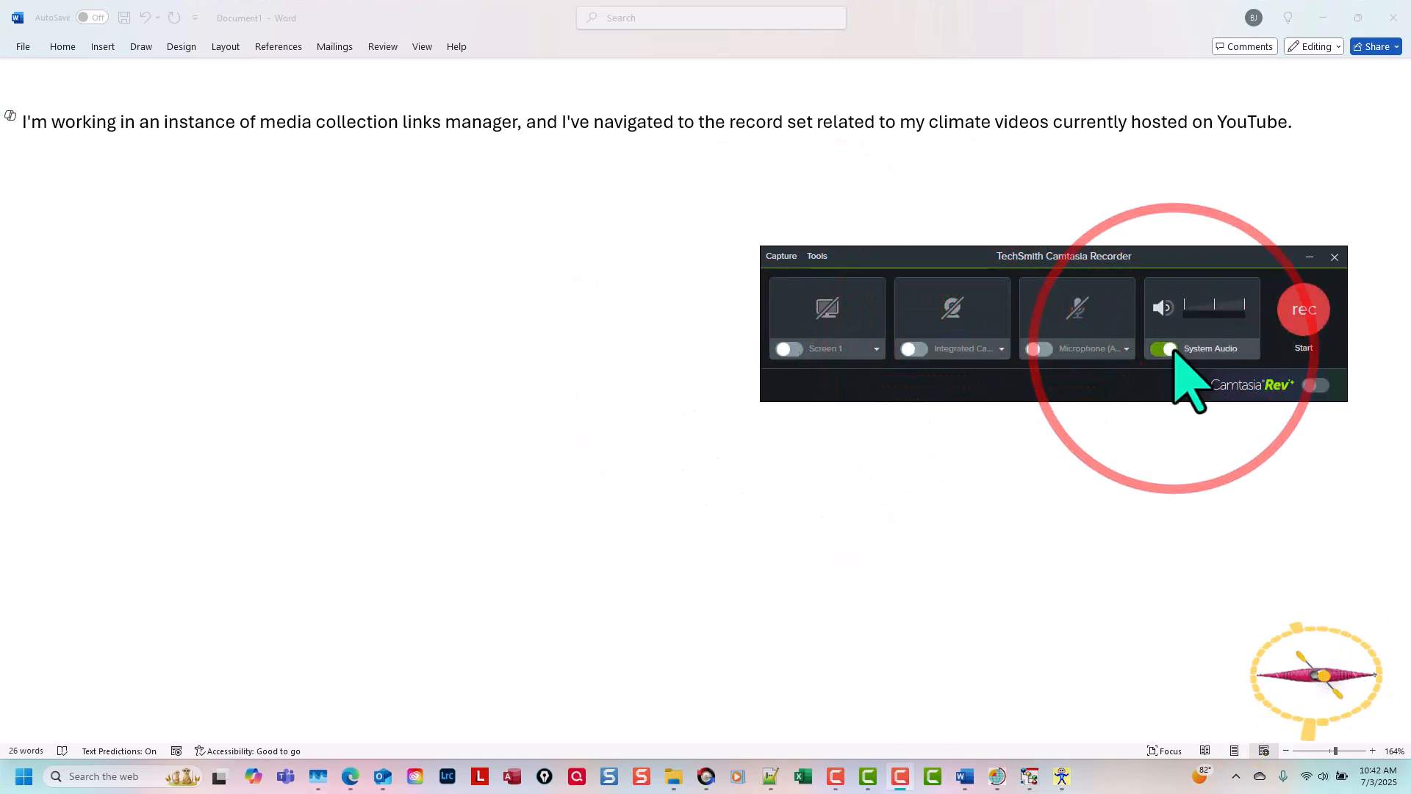
pyautogui.moveTo(1230, 255); pyautogui.dragTo(1100, 219)
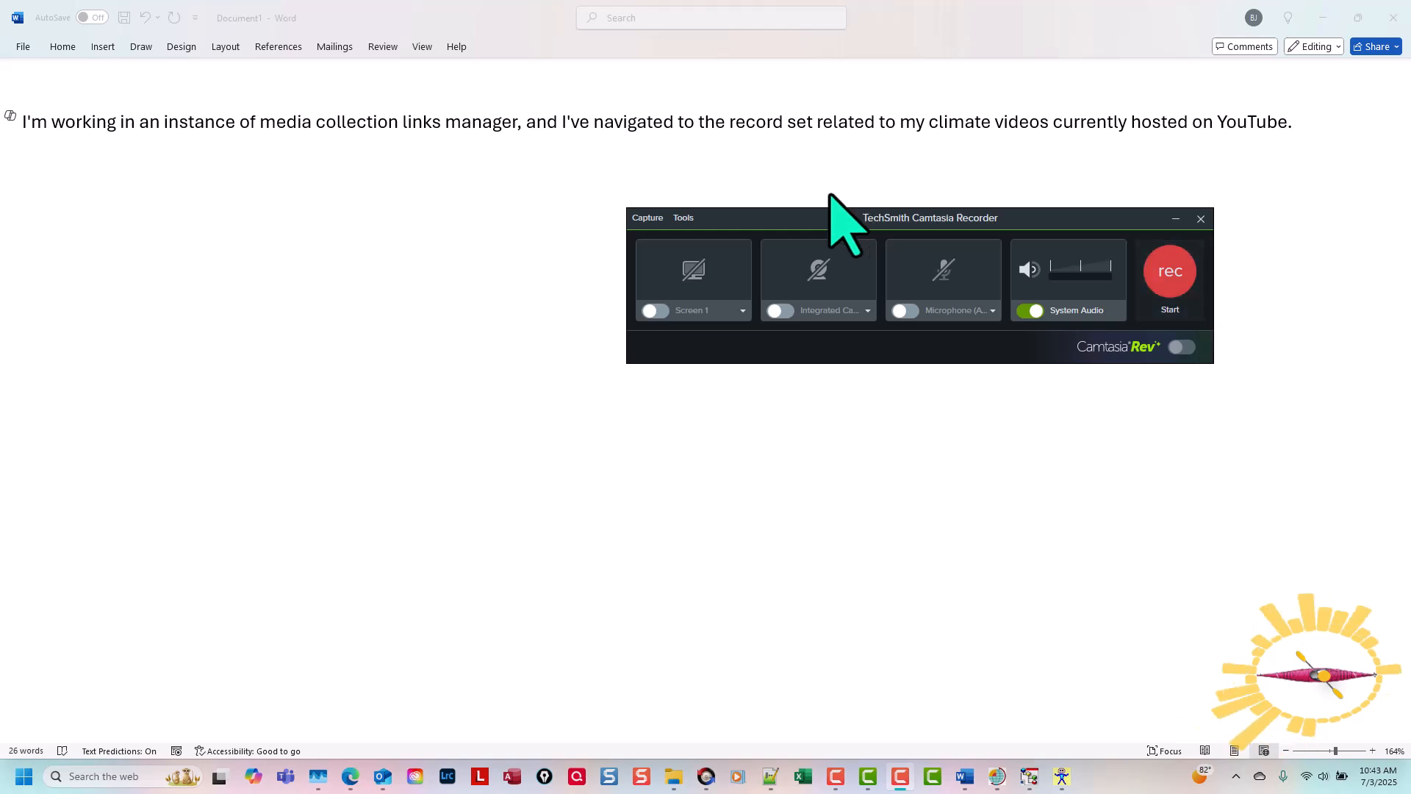
# Step: Record the system audio while Read Aloud plays the Word paragraph from its beginning
pyautogui.click(1211, 418)
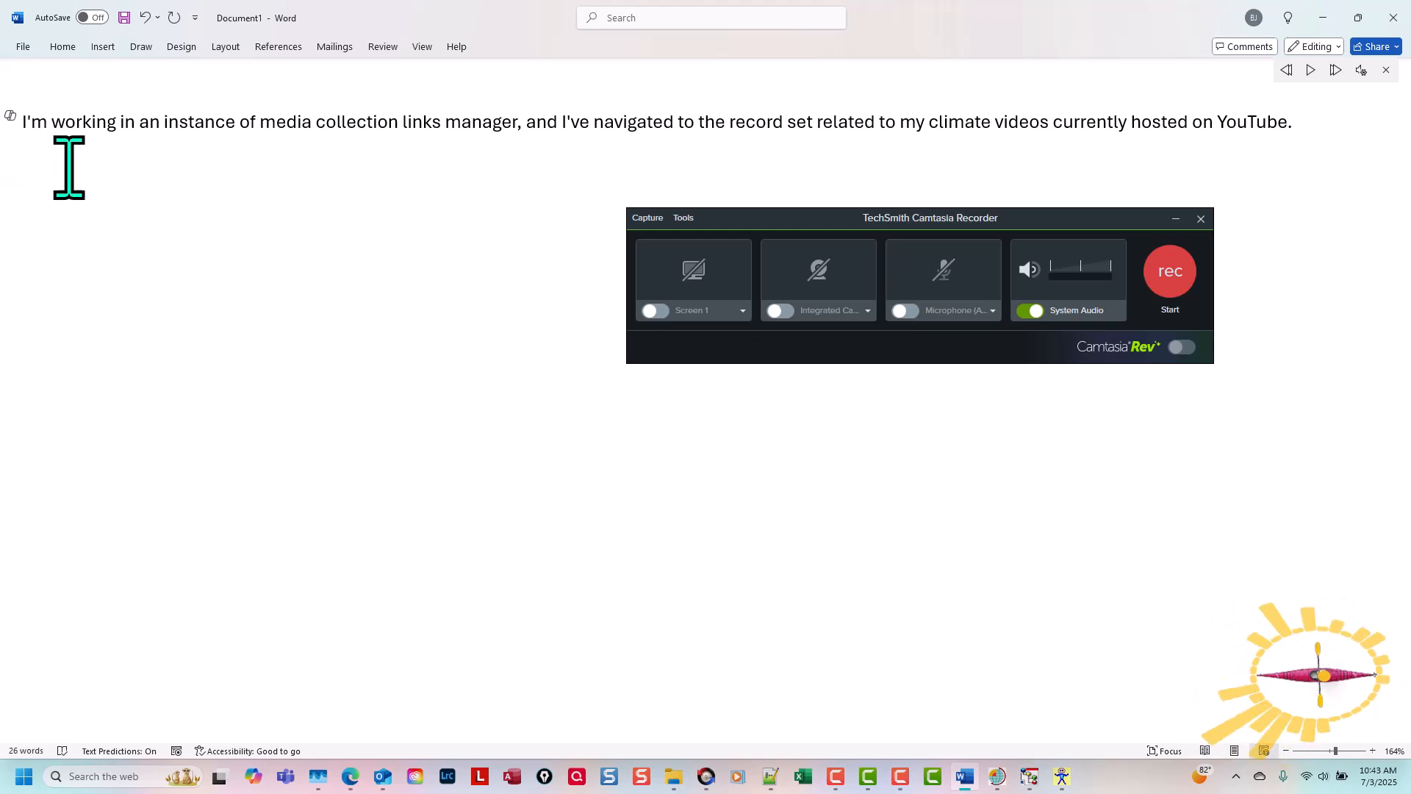
pyautogui.click(1168, 277)
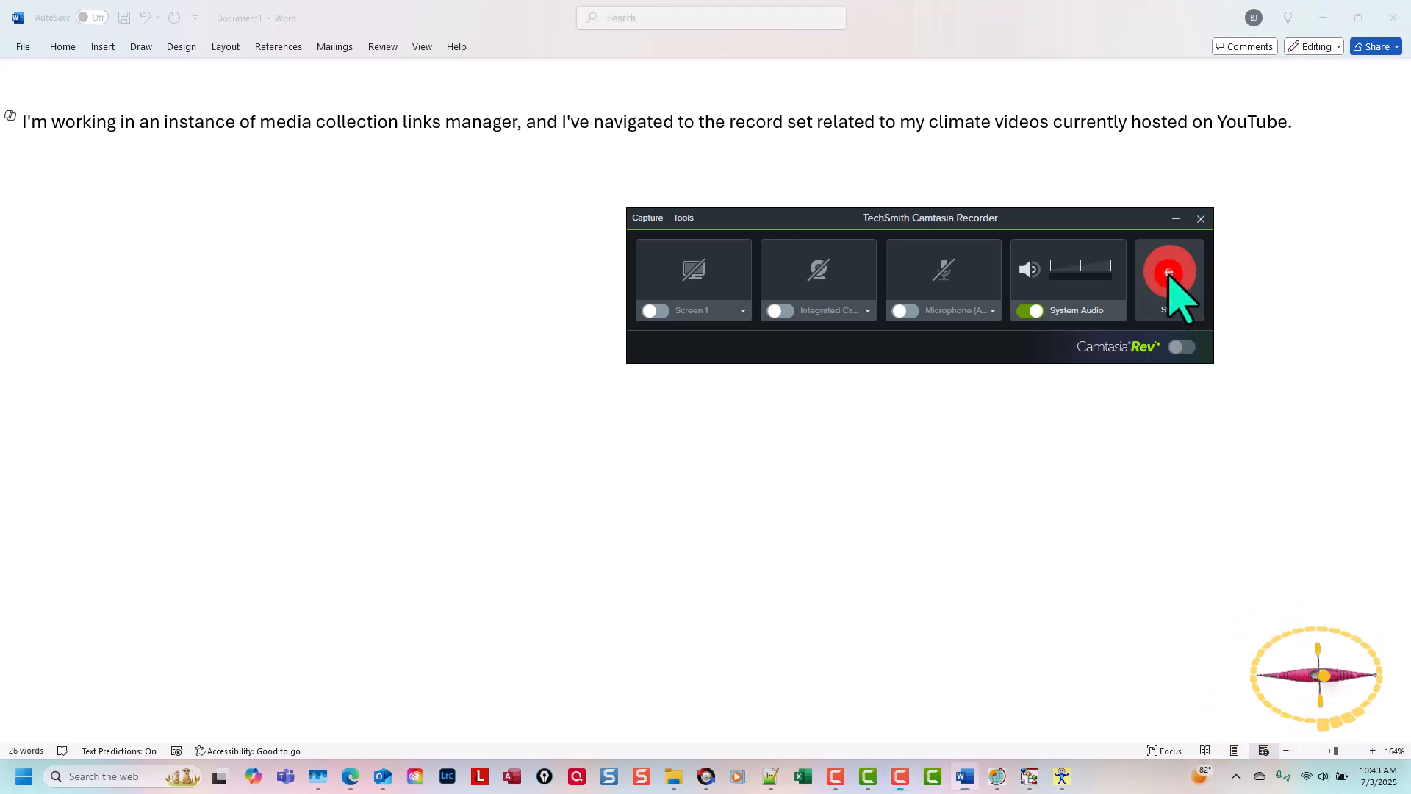
pyautogui.click(1257, 202)
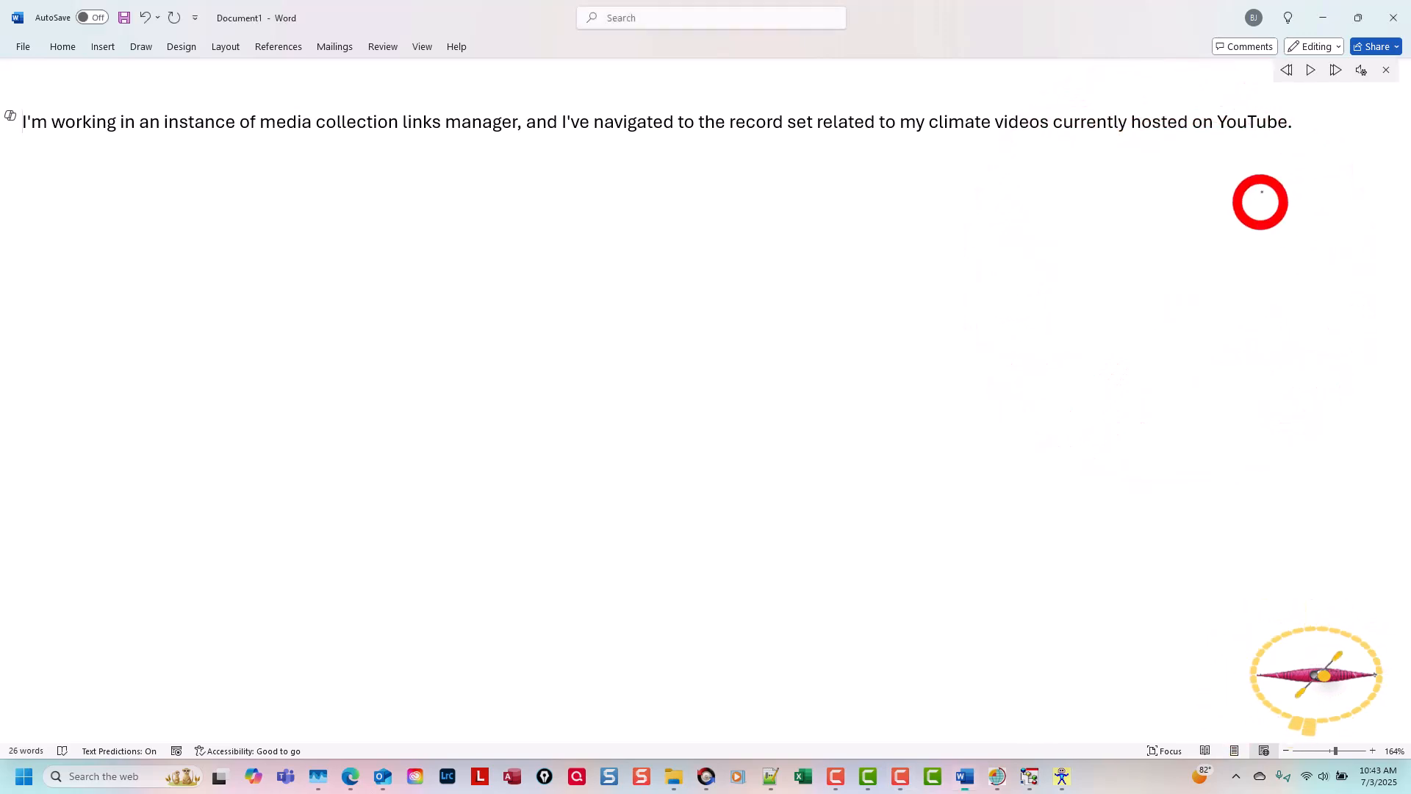
pyautogui.click(1311, 69)
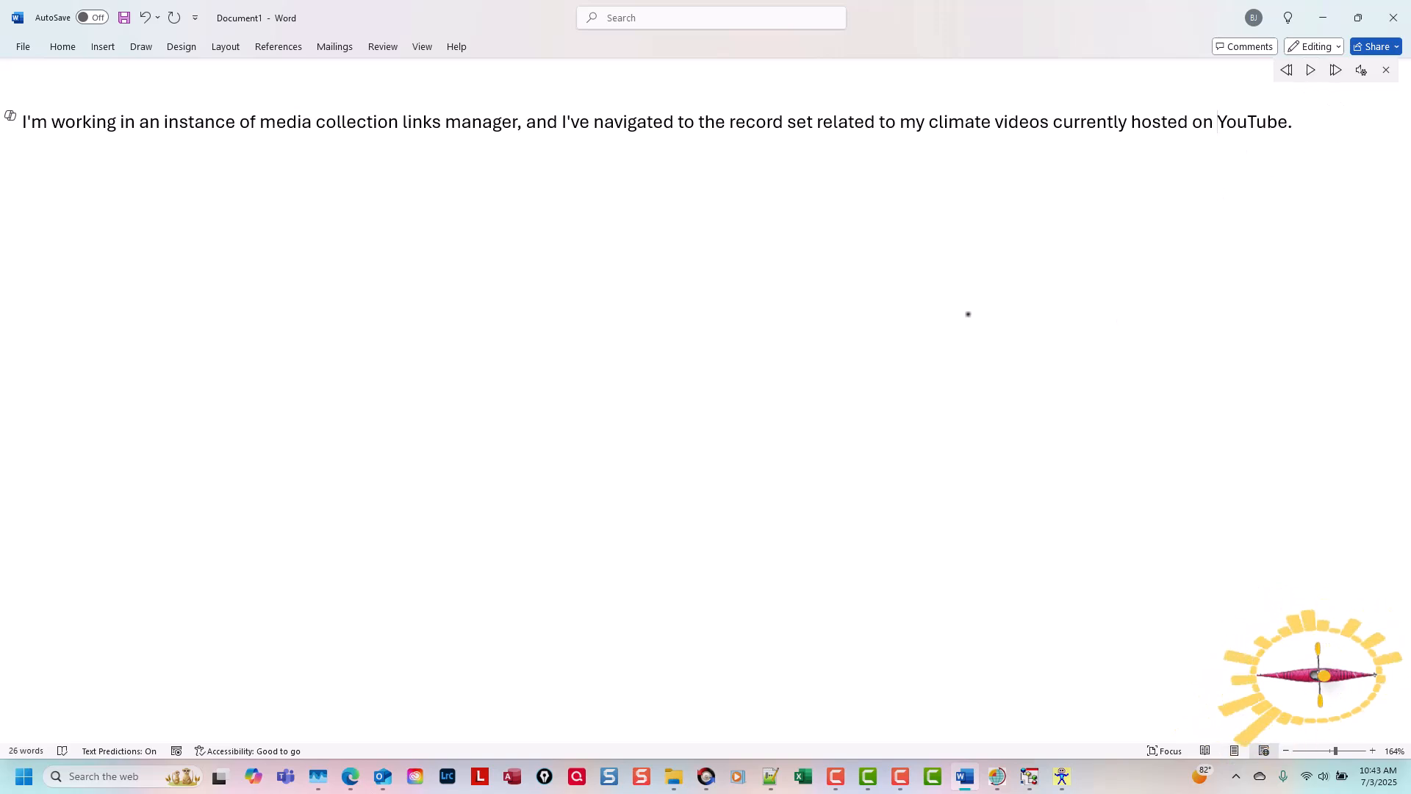
# Step: End the recording and save it as A in the WORKINGFOLDER NL folder
pyautogui.click(988, 227)
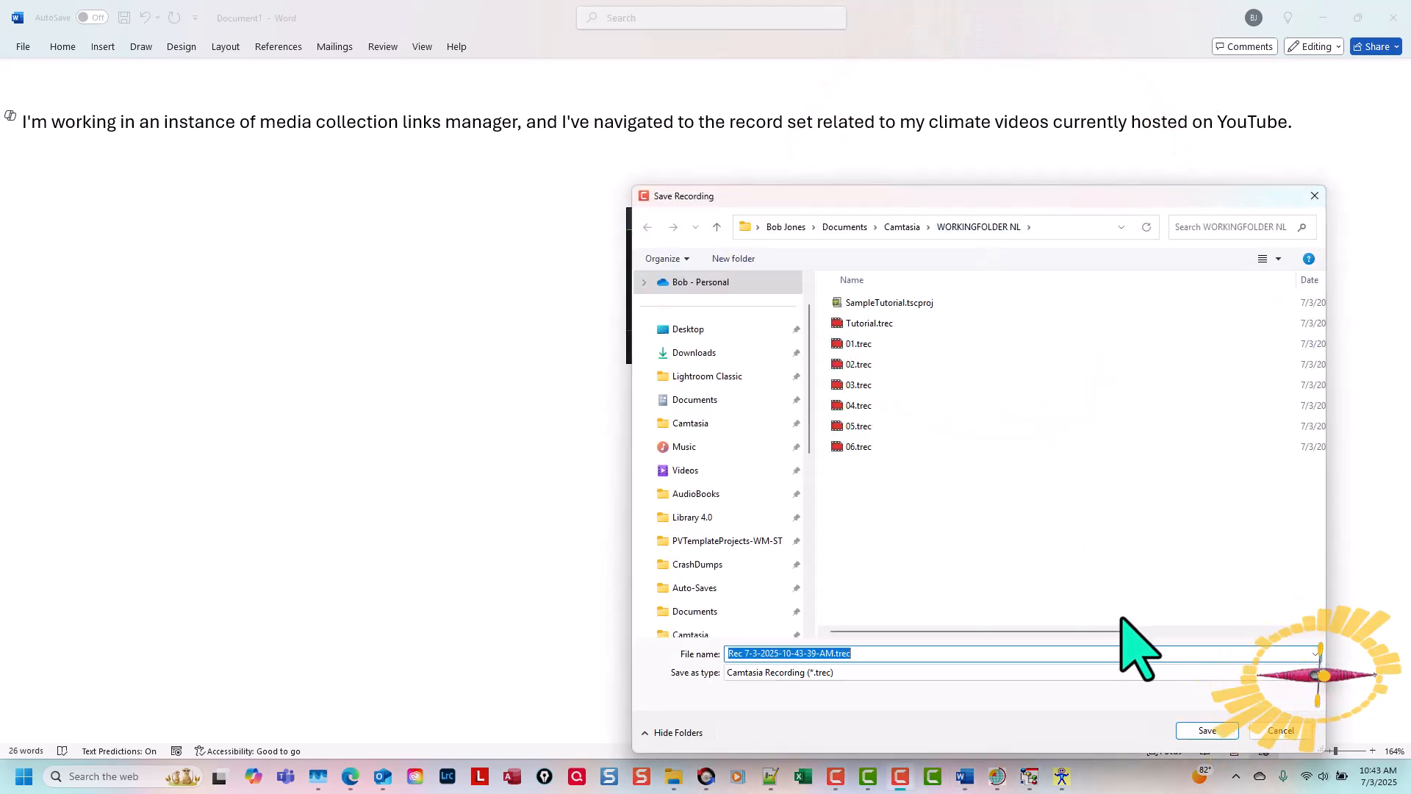
pyautogui.write('A')
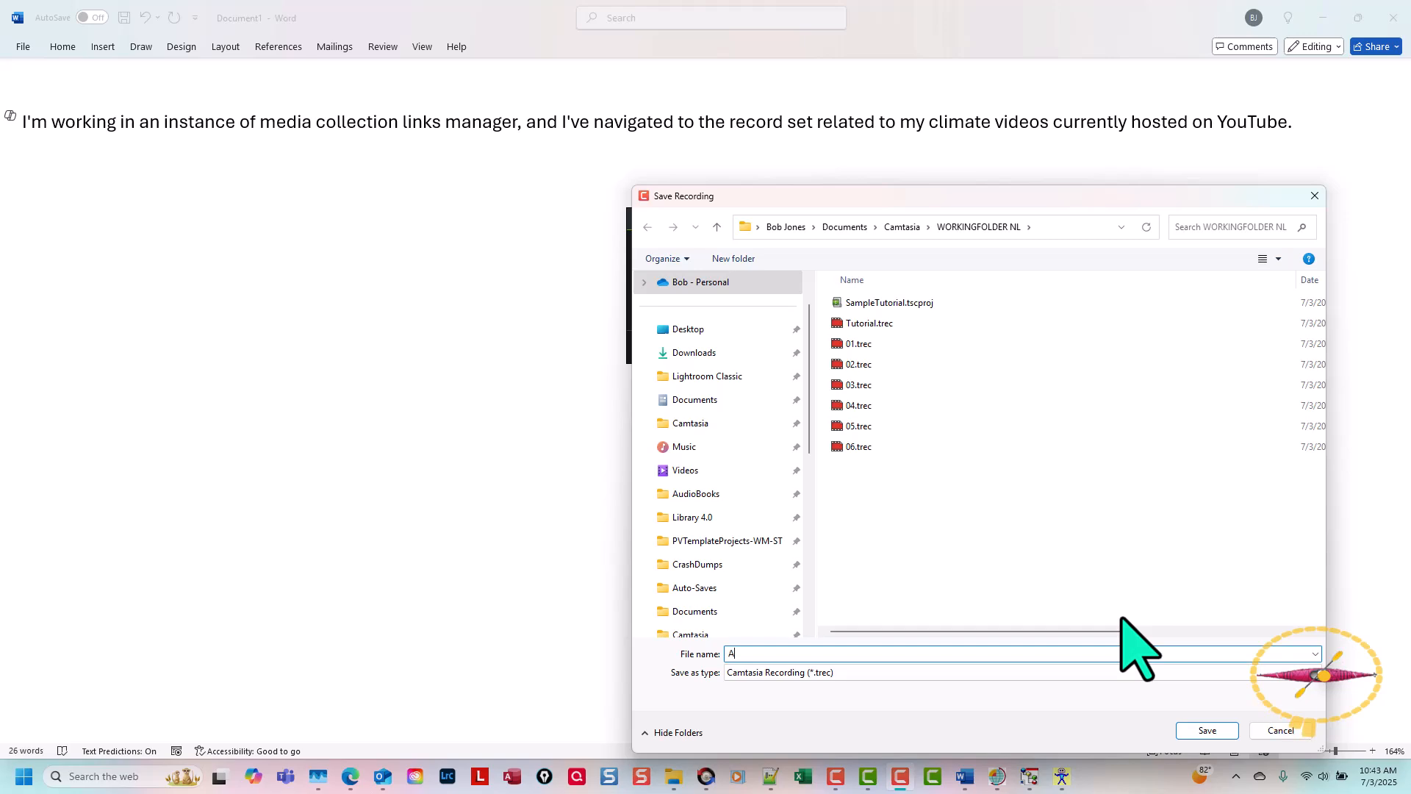
pyautogui.press('Return')
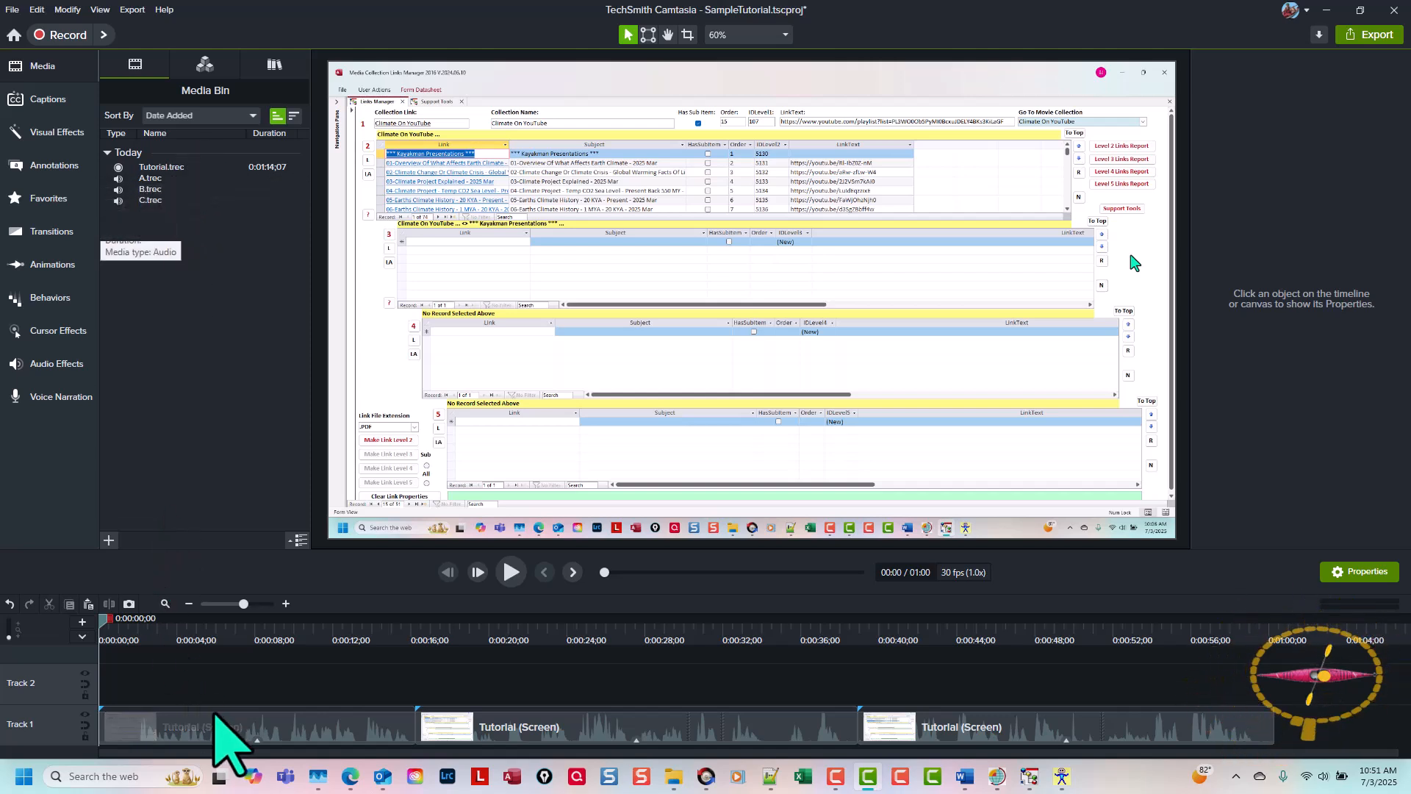
# Step: Add A.trec from the Media Bin to the timeline at the playhead
pyautogui.click(155, 178)
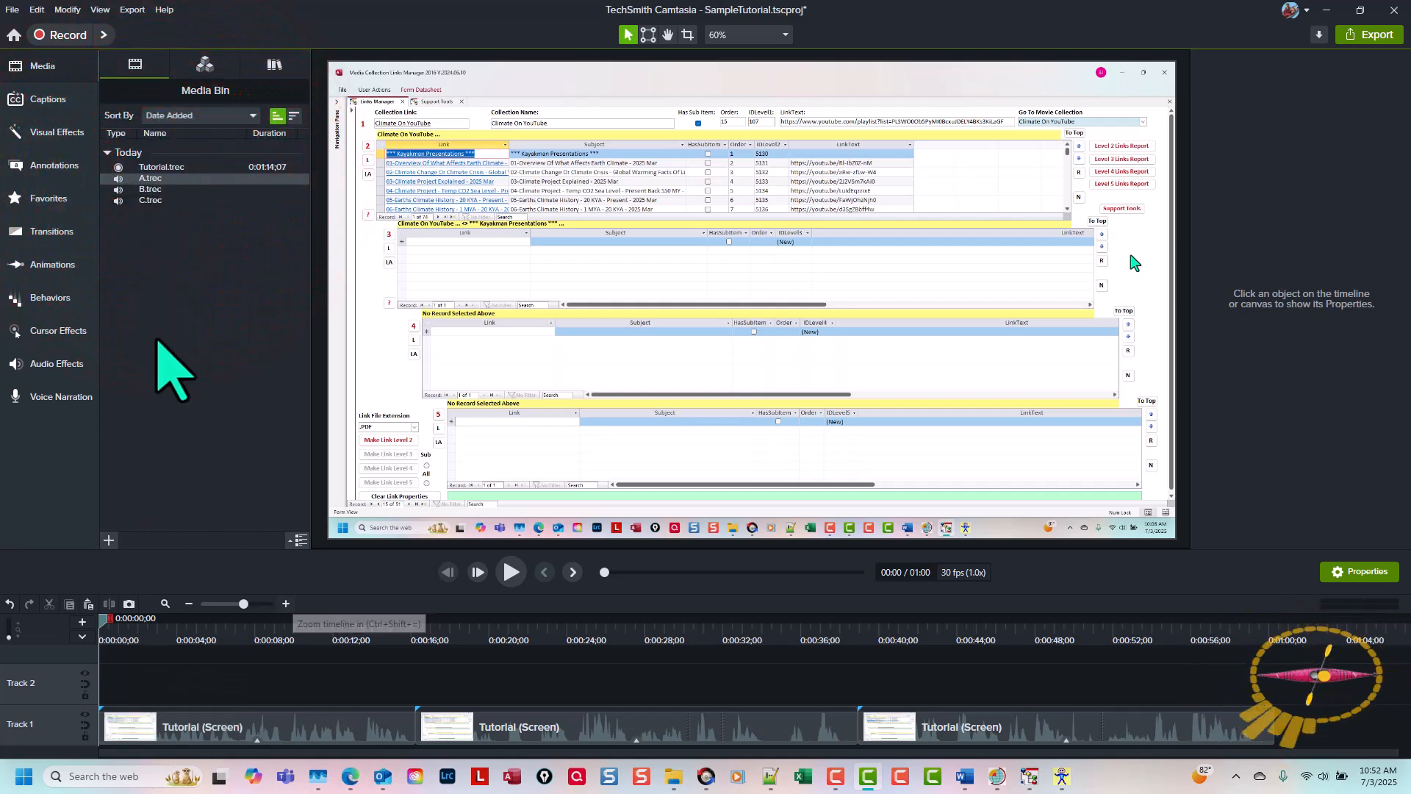
pyautogui.rightClick(212, 180)
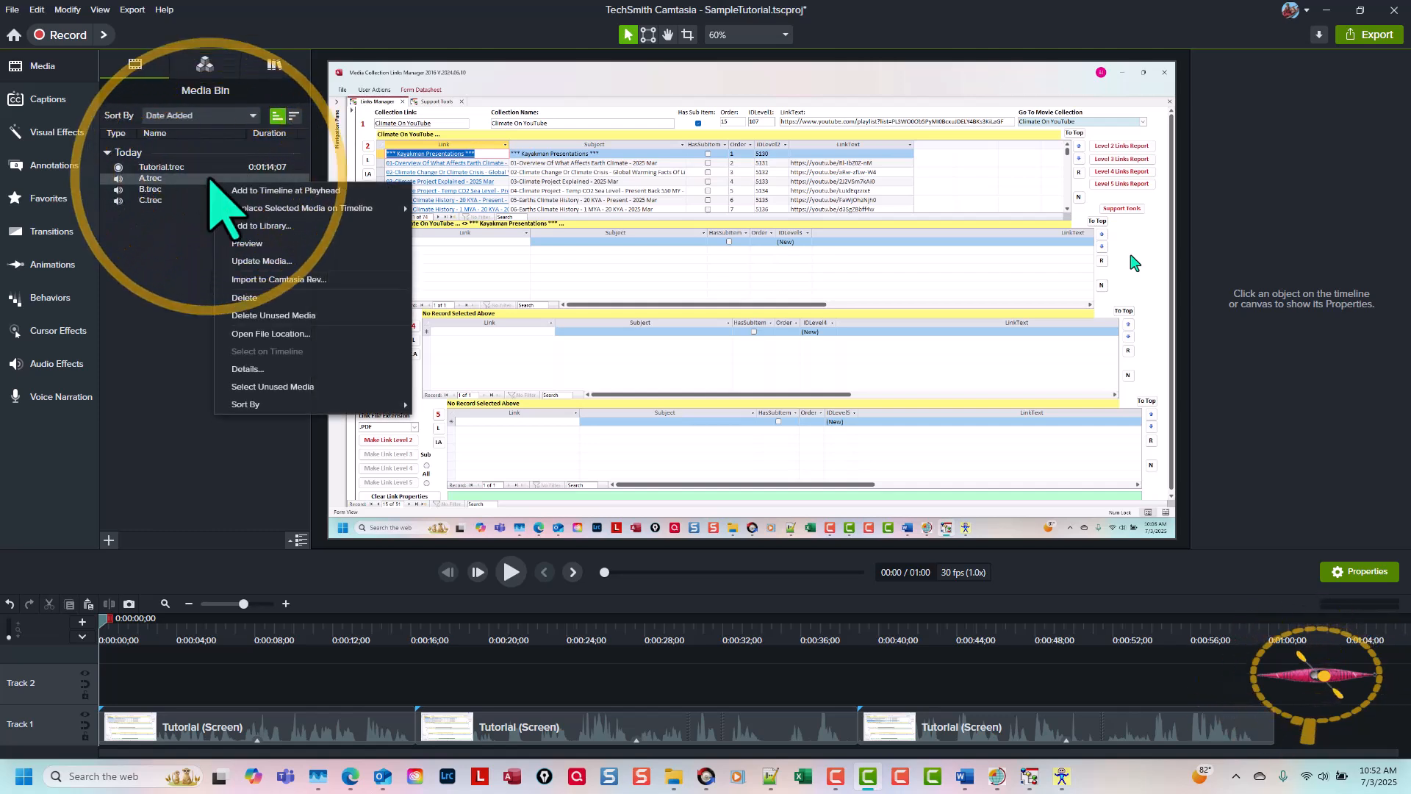
pyautogui.click(243, 193)
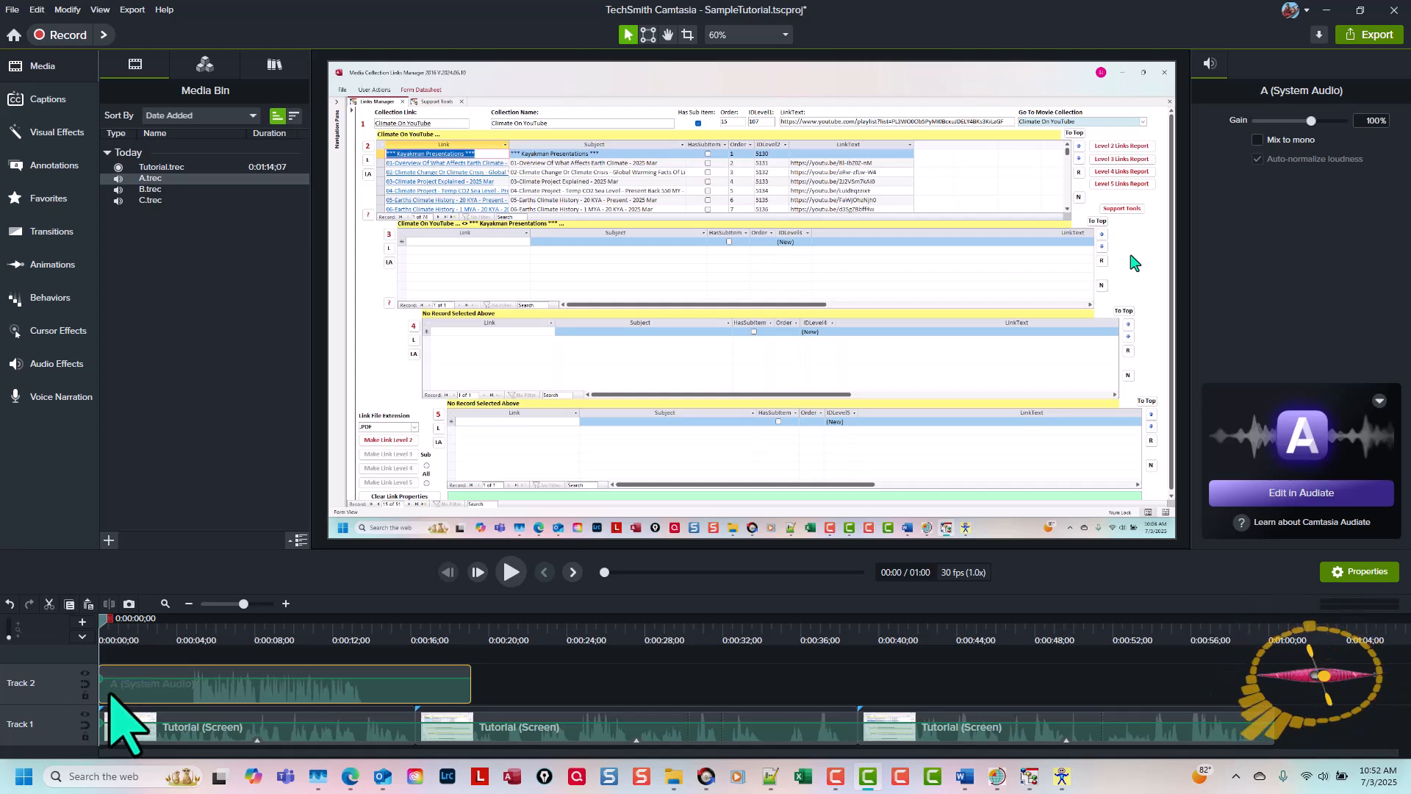
# Step: Trim the silence from both ends of audio clip A, leaving about 10 seconds, and align it with the timeline start
pyautogui.moveTo(101, 691); pyautogui.dragTo(178, 689)
pyautogui.moveTo(299, 685); pyautogui.dragTo(214, 686)
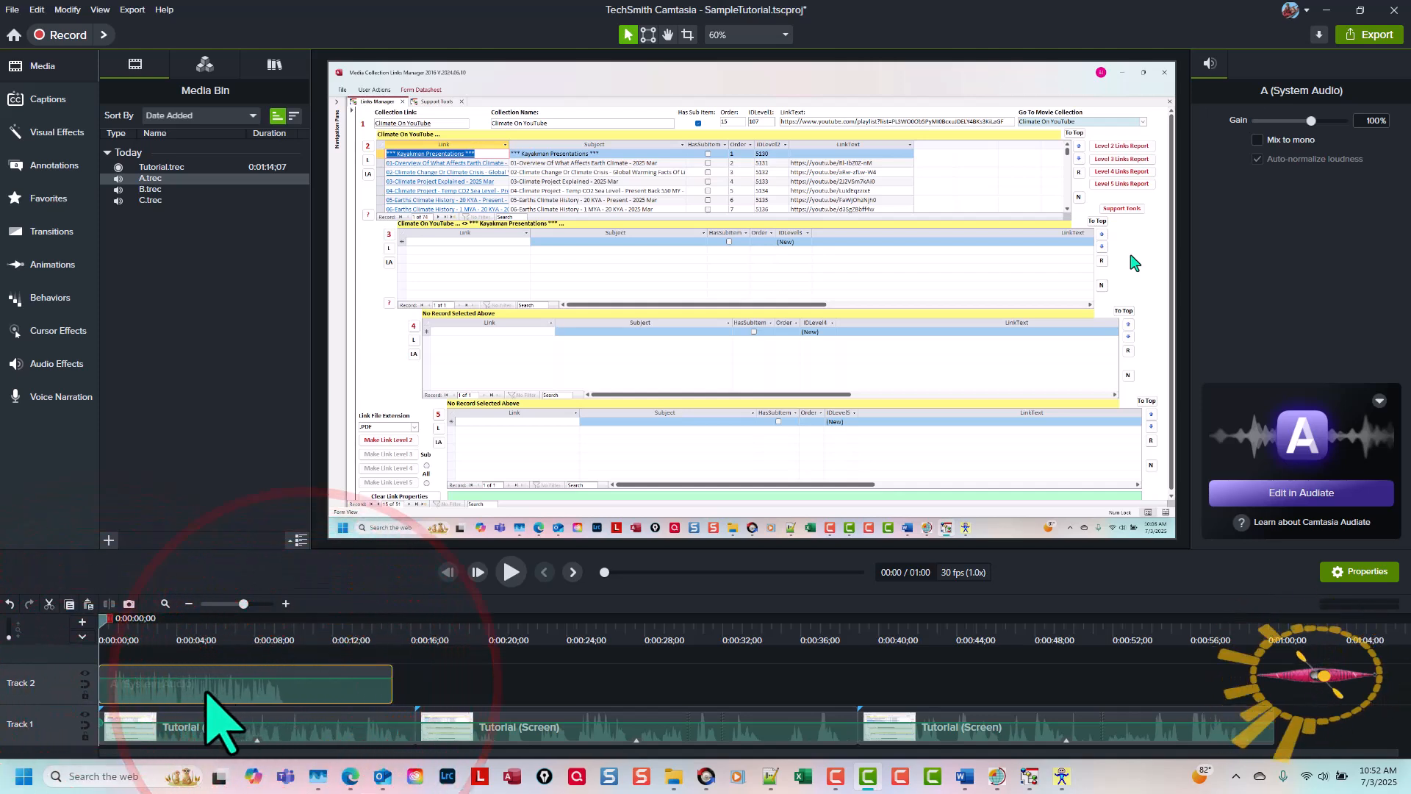
pyautogui.moveTo(392, 688); pyautogui.dragTo(299, 691)
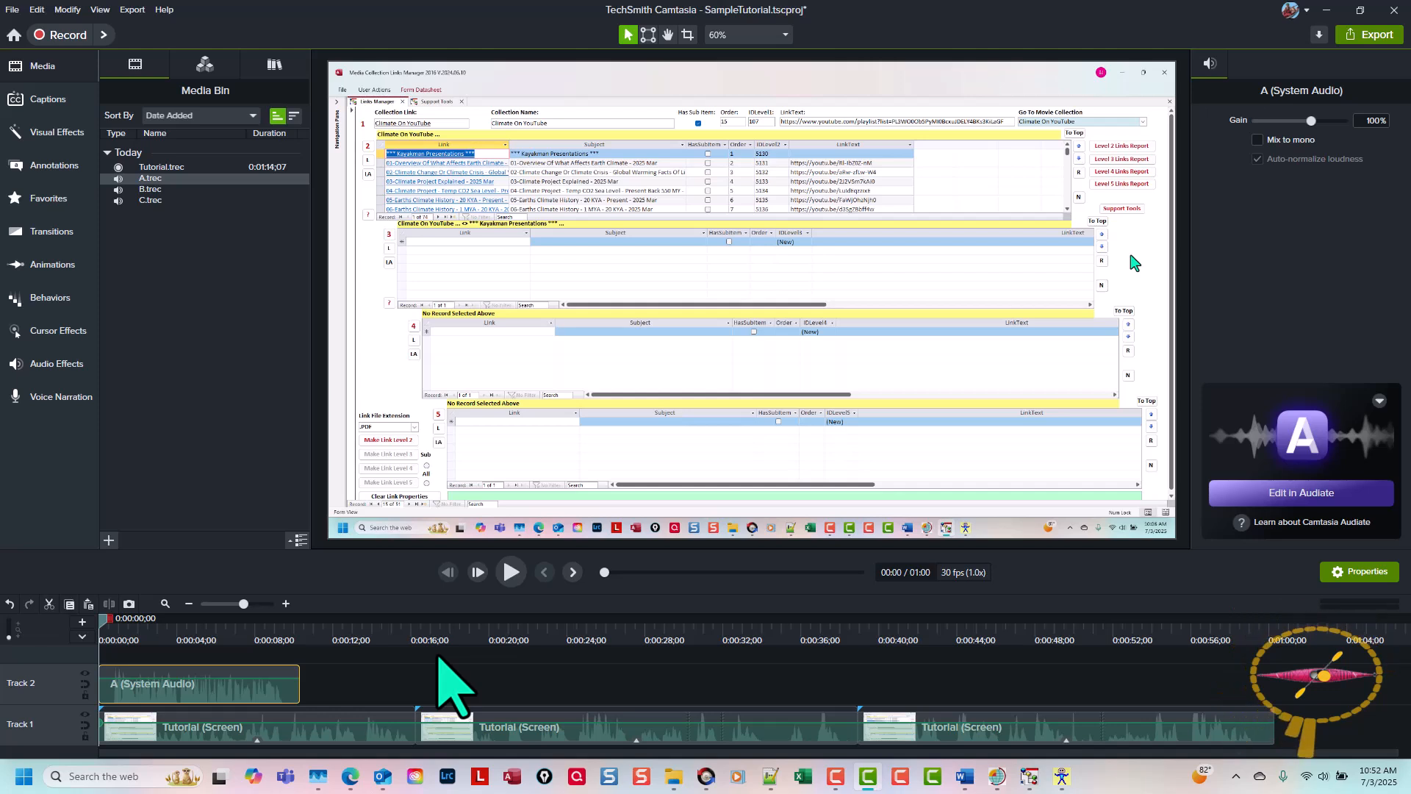
# Step: Make Track 1 magnetic and raise the first Tutorial clip's speed to 1.56x so its length matches audio clip A
pyautogui.click(85, 724)
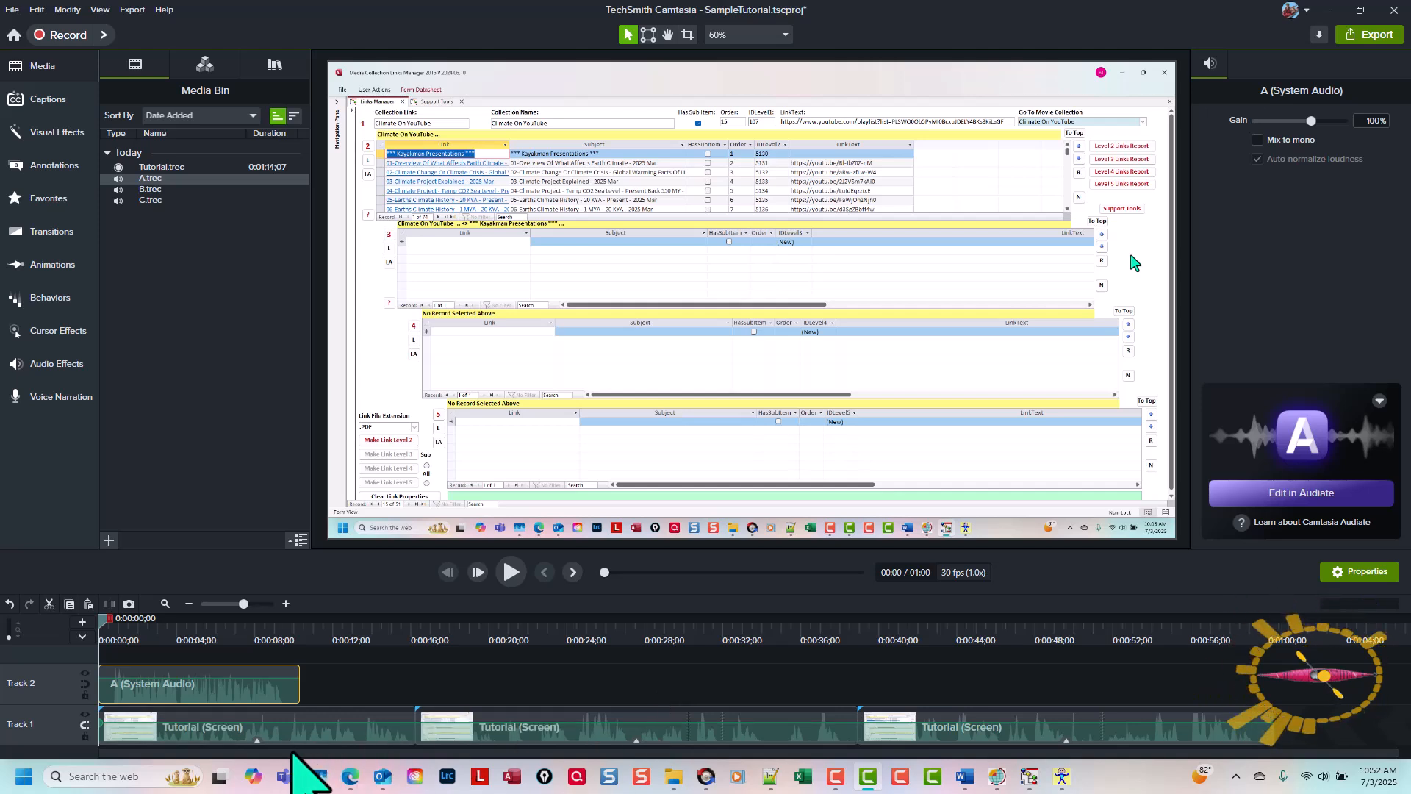
pyautogui.click(257, 741)
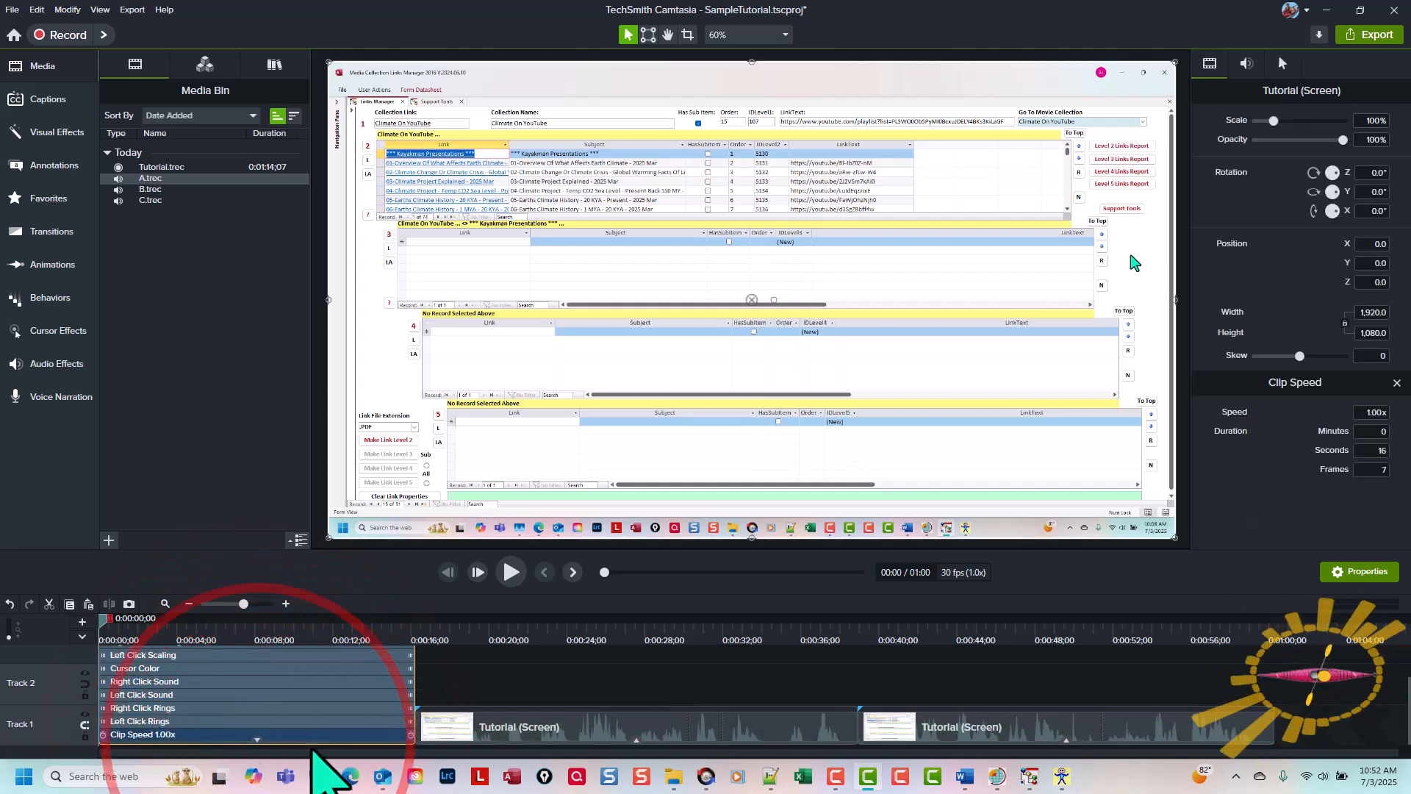
pyautogui.click(405, 735)
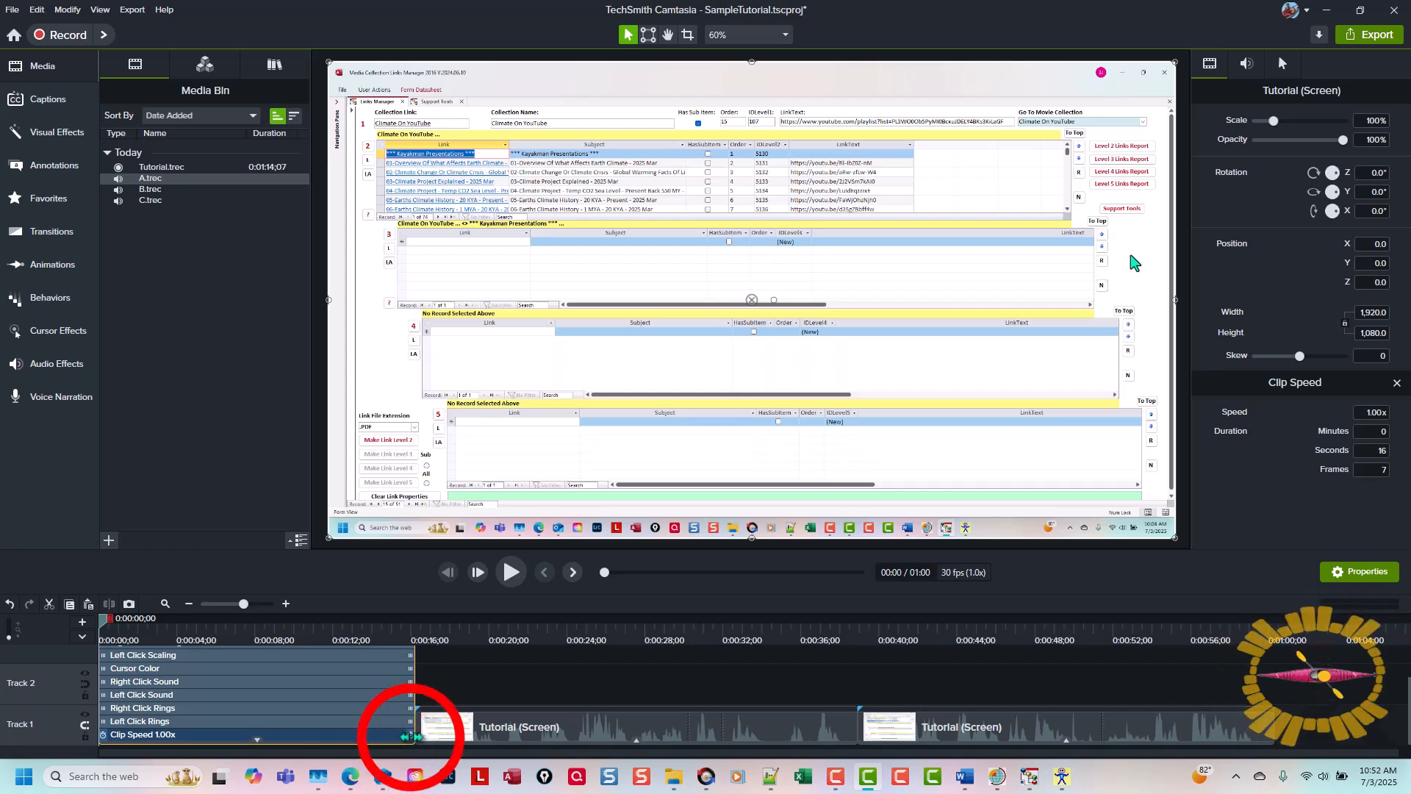
pyautogui.moveTo(402, 737); pyautogui.dragTo(298, 746)
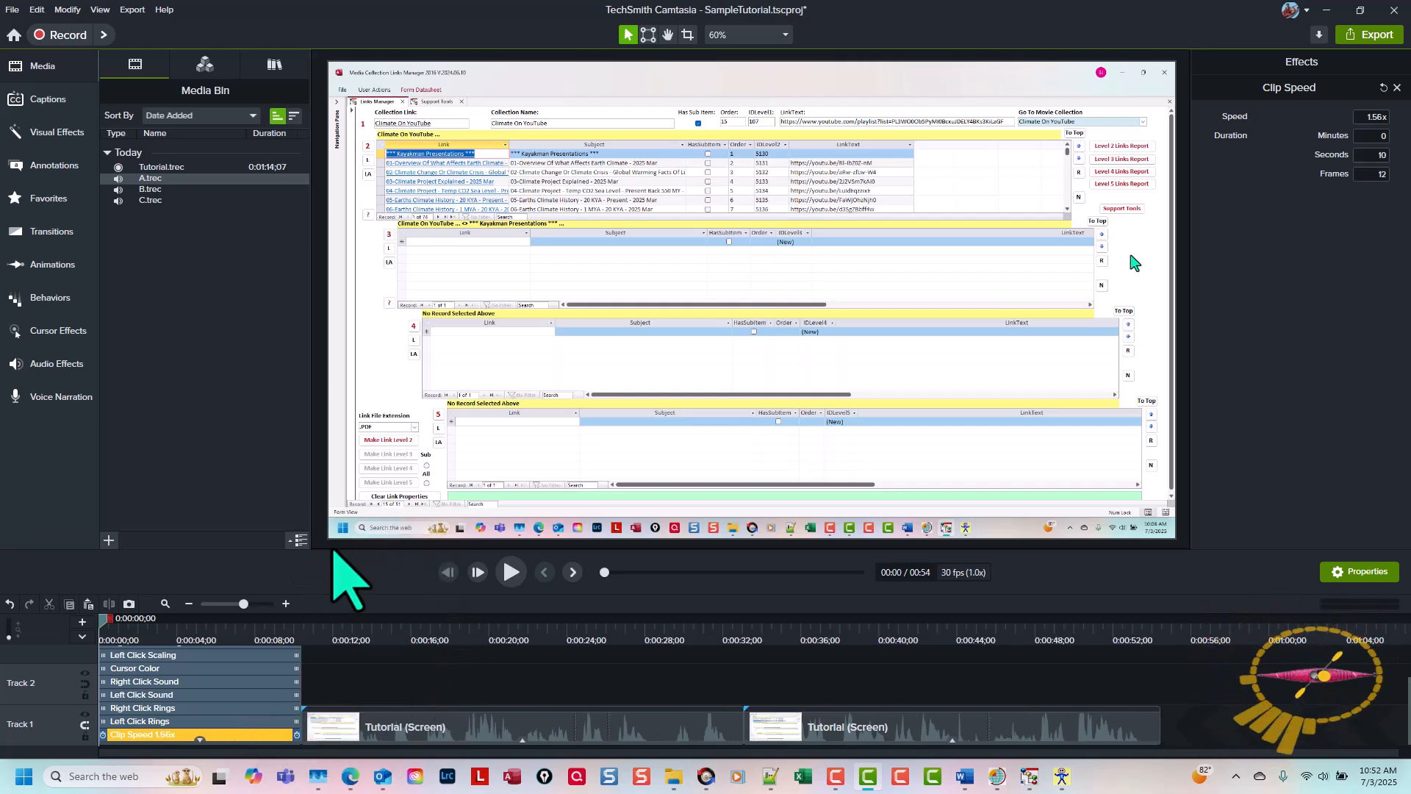
pyautogui.moveTo(332, 551); pyautogui.dragTo(337, 461)
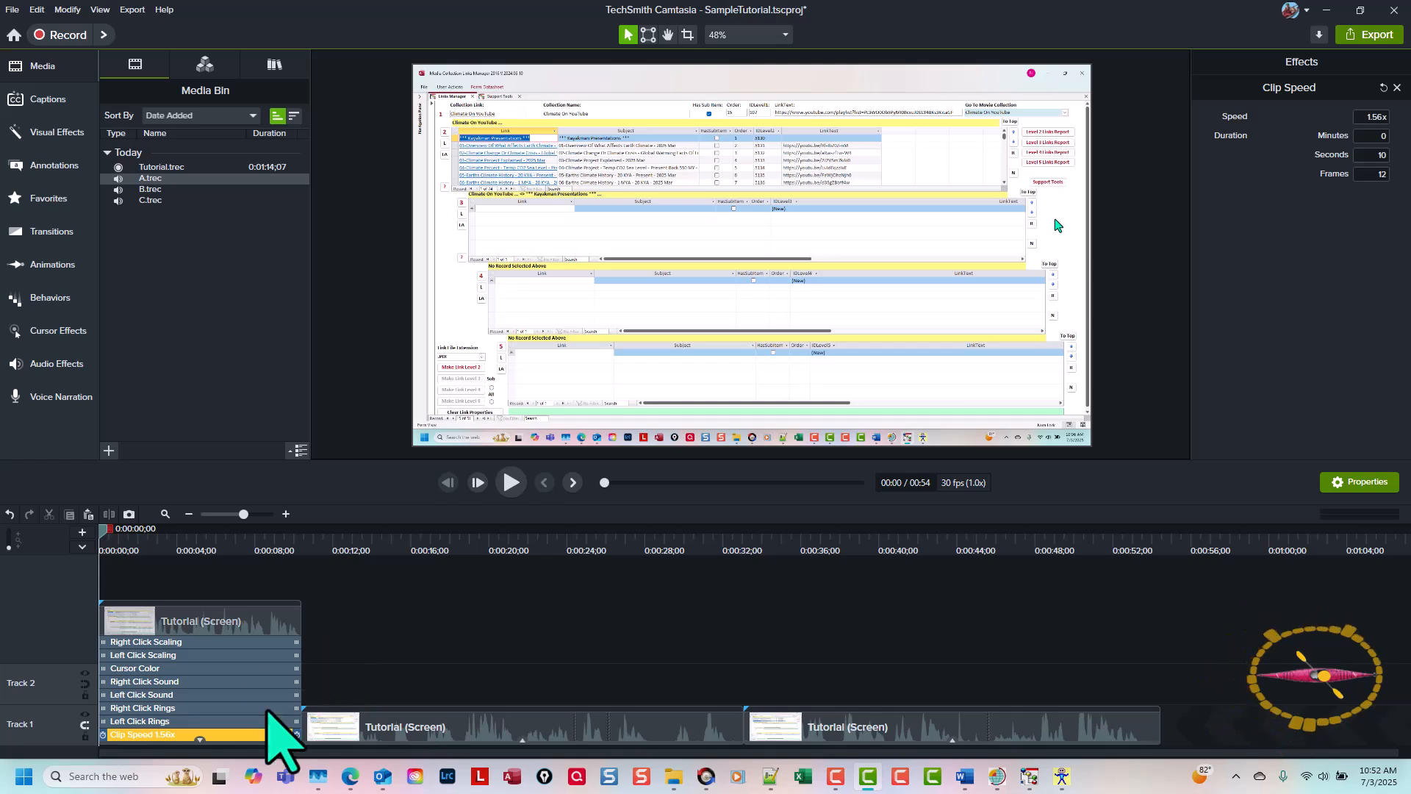
pyautogui.click(200, 741)
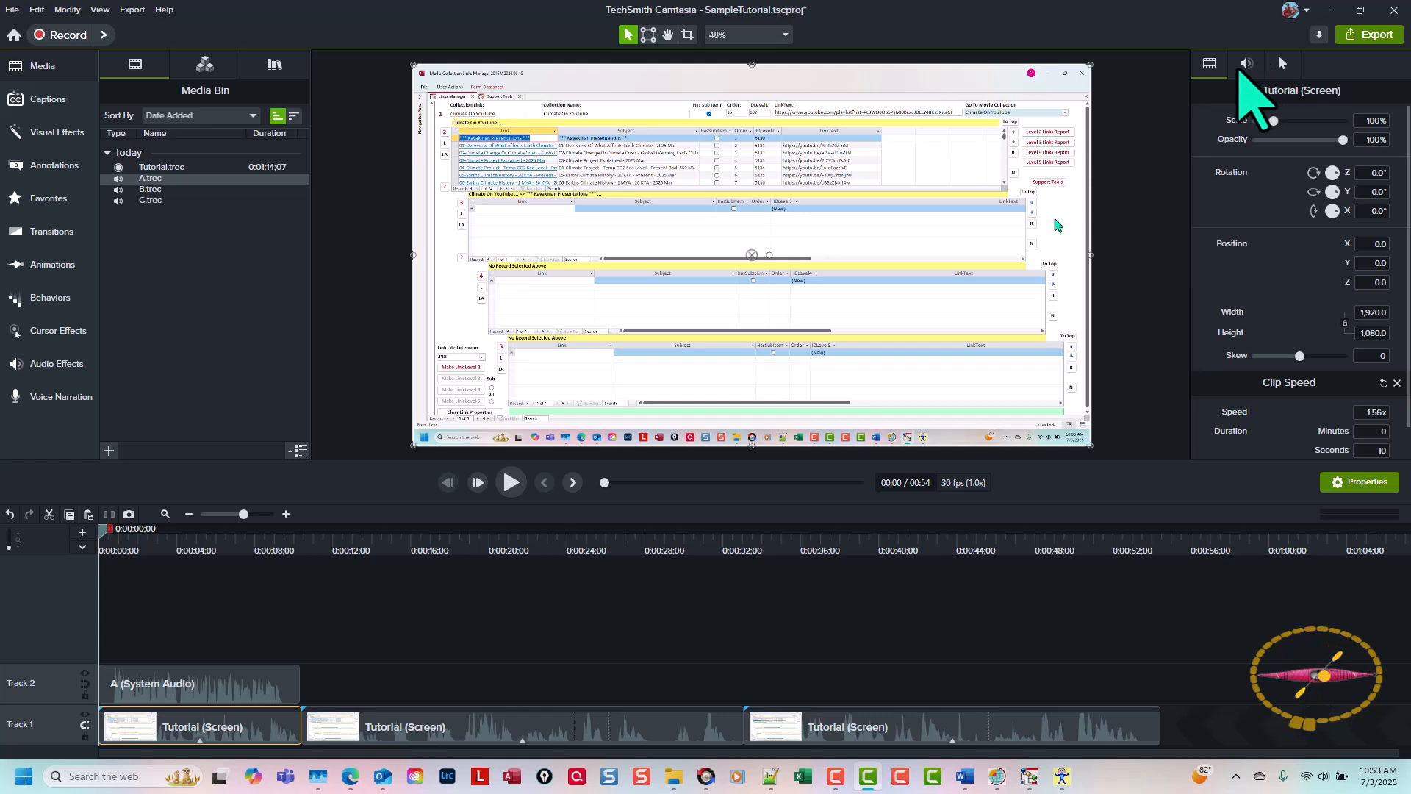
# Step: Mute the first Tutorial clip by setting its audio gain to 0%, and play the opening section with audio clip A
pyautogui.click(1245, 65)
pyautogui.click(1340, 122)
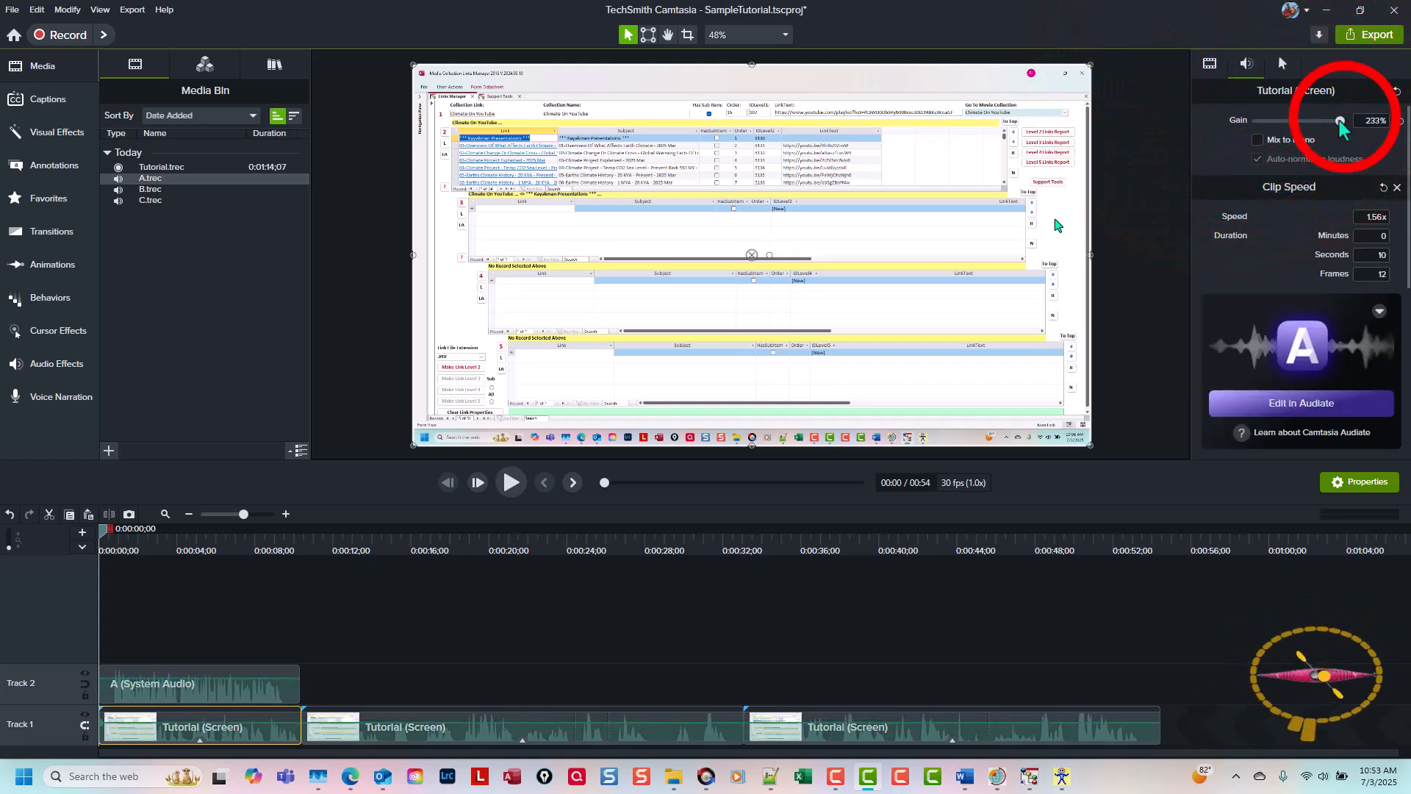
pyautogui.moveTo(1340, 121); pyautogui.dragTo(1249, 122)
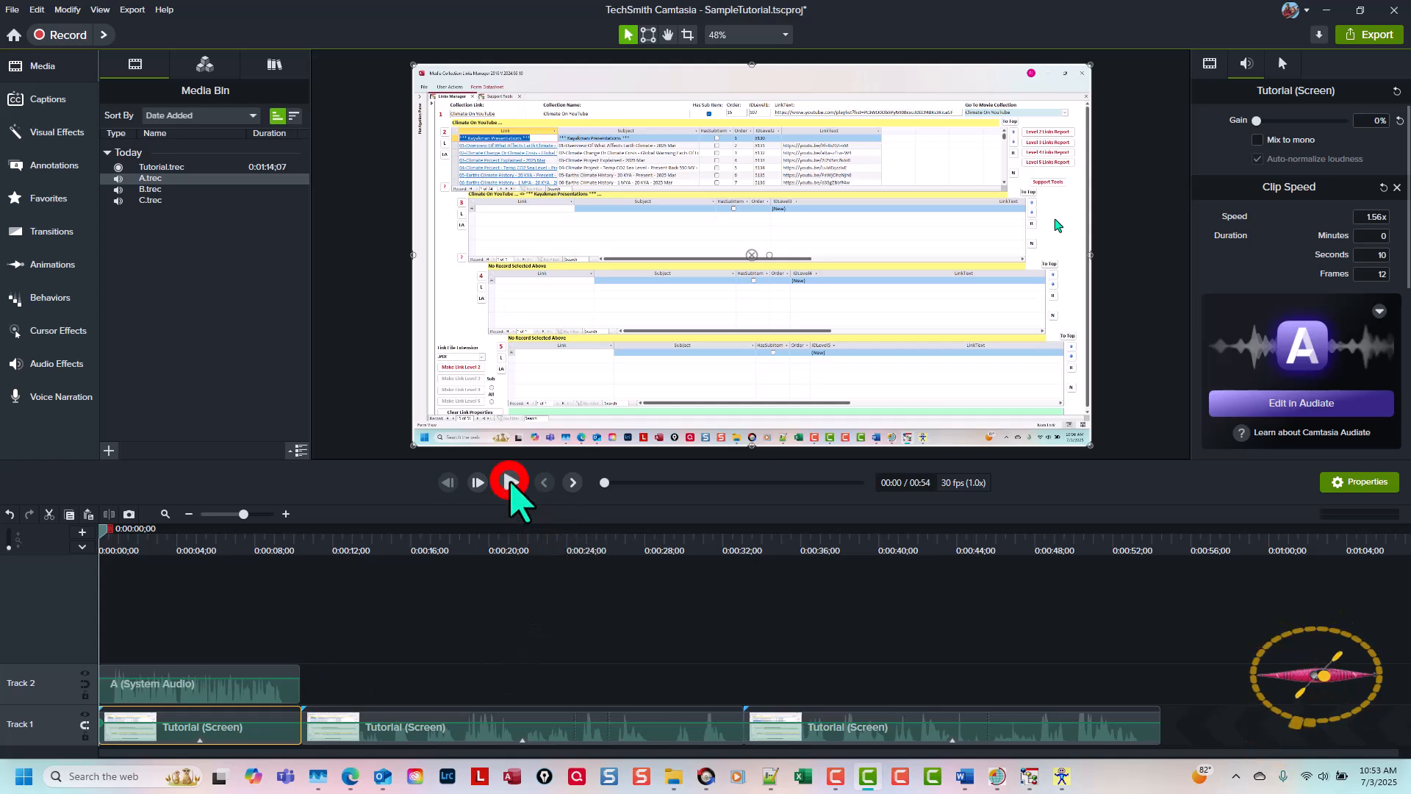
pyautogui.click(510, 482)
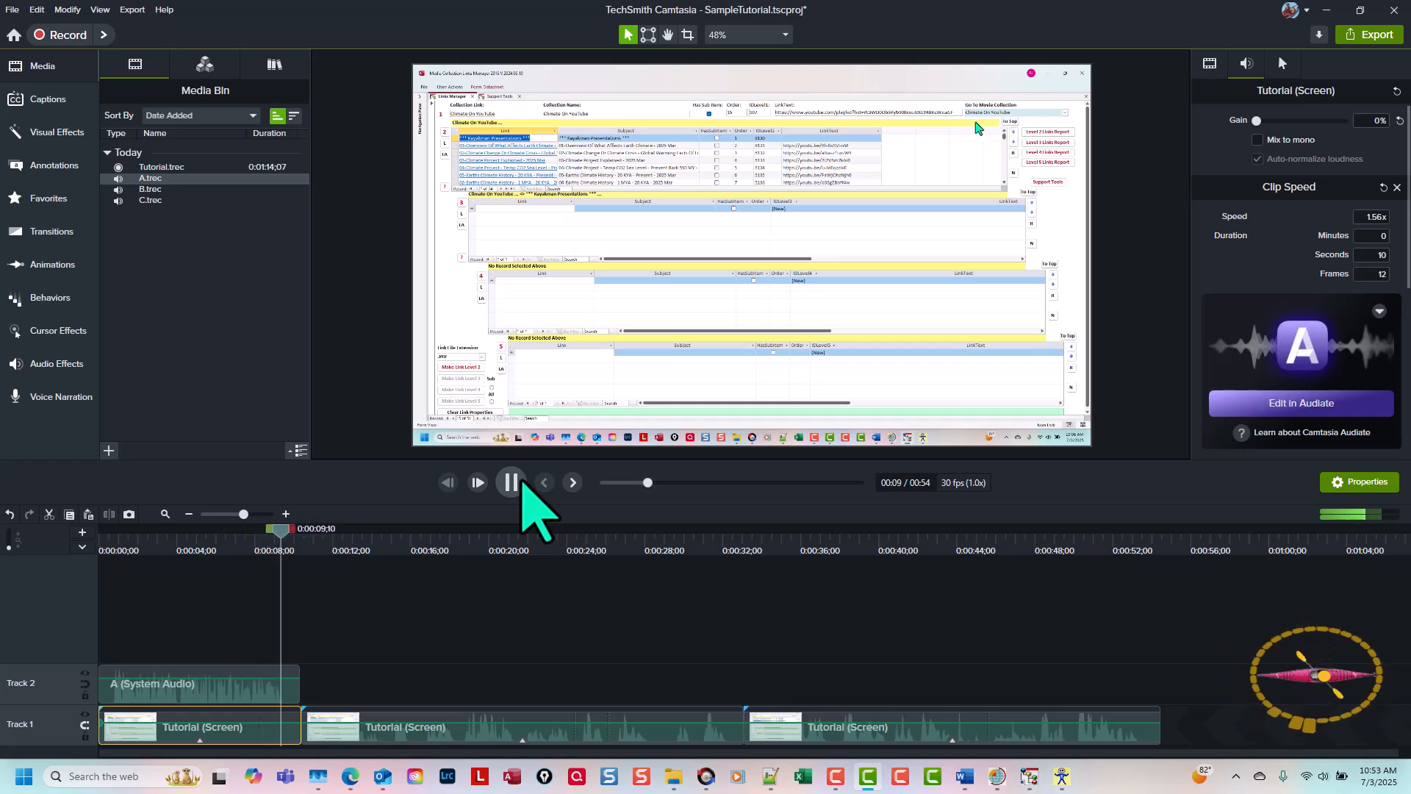
pyautogui.click(522, 480)
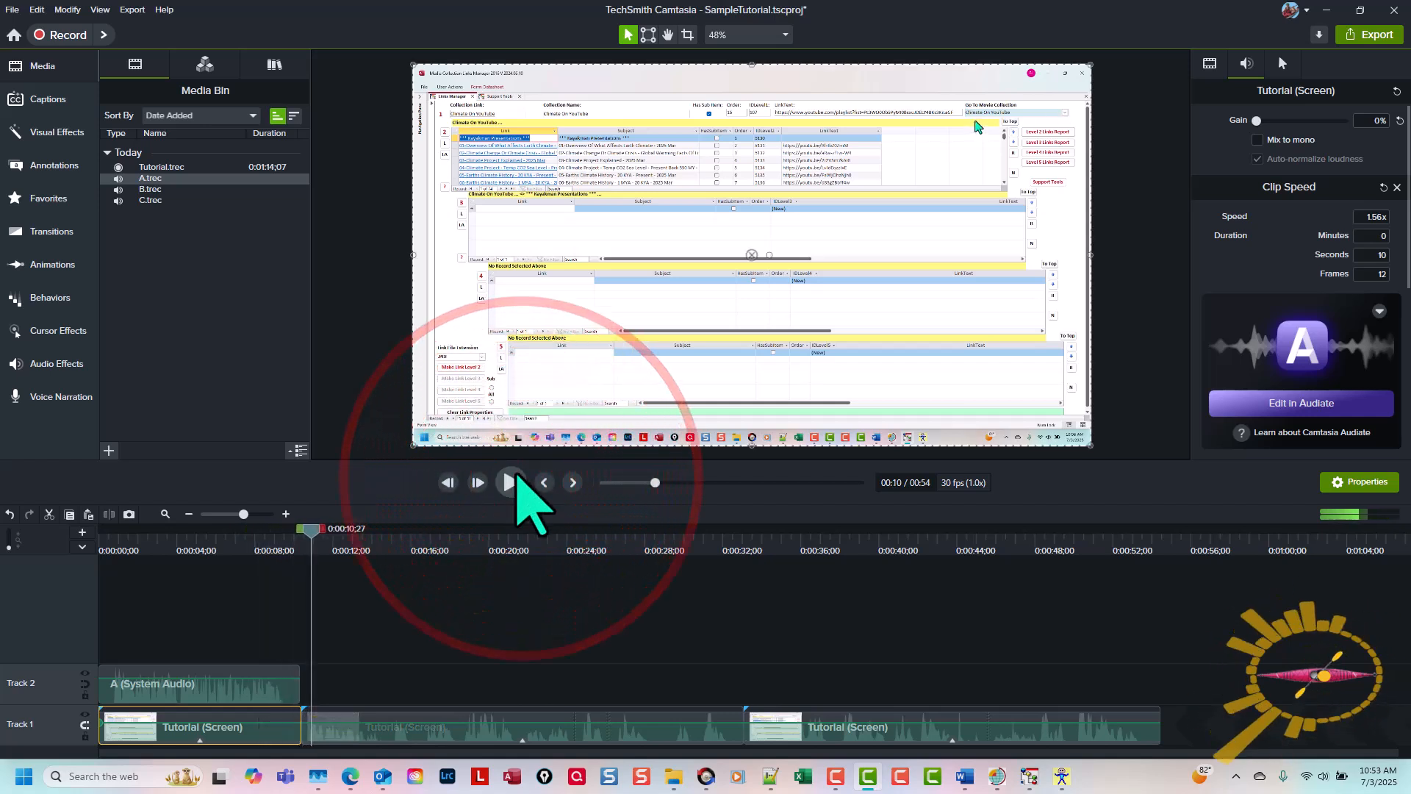
# Step: Place the playhead at the end of the first Tutorial clip and add B.trec from the Media Bin there
pyautogui.click(546, 483)
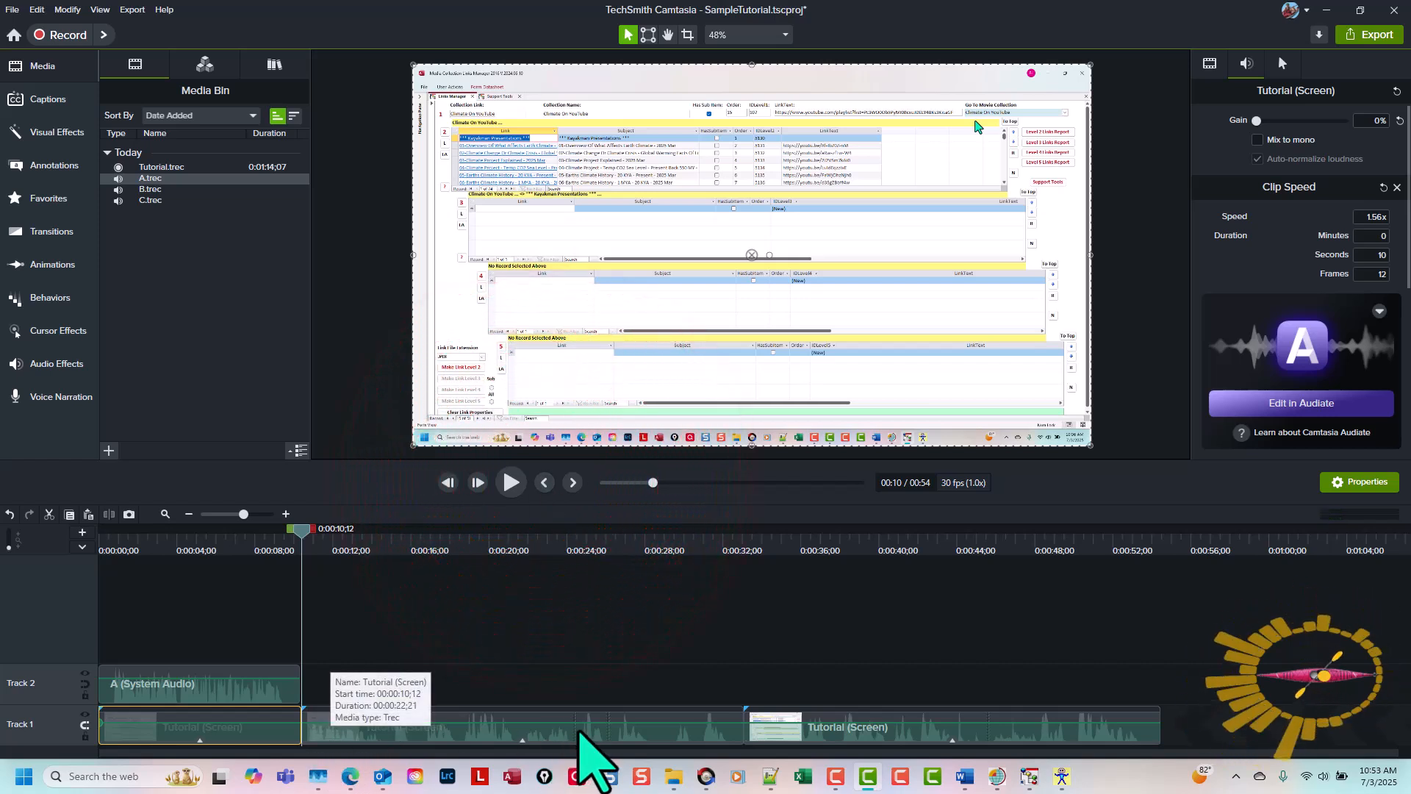
pyautogui.click(166, 189)
pyautogui.rightClick(167, 190)
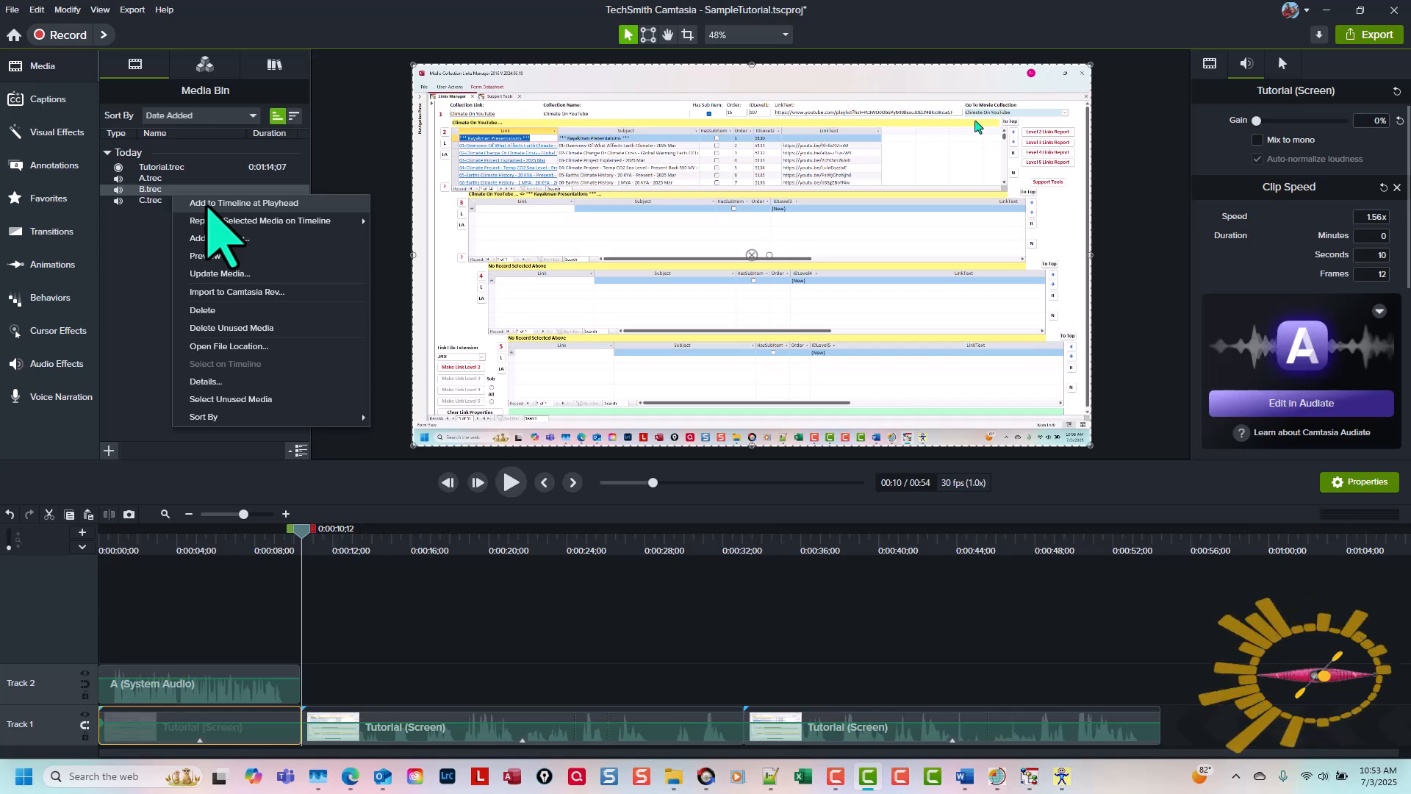
pyautogui.click(207, 204)
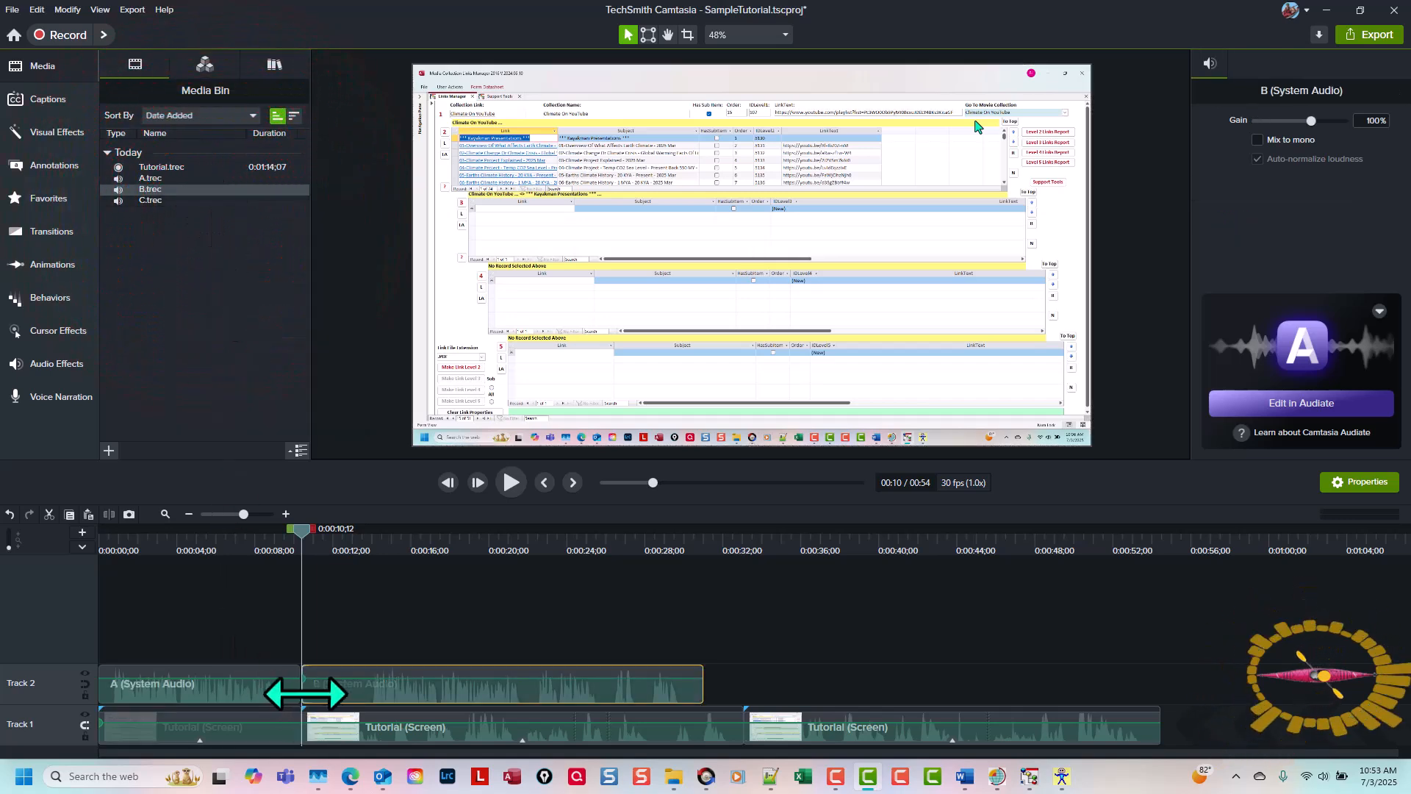
# Step: Trim the silence from both ends of audio clip B, leaving about 17 seconds, and butt it against audio clip A
pyautogui.moveTo(306, 691); pyautogui.dragTo(355, 694)
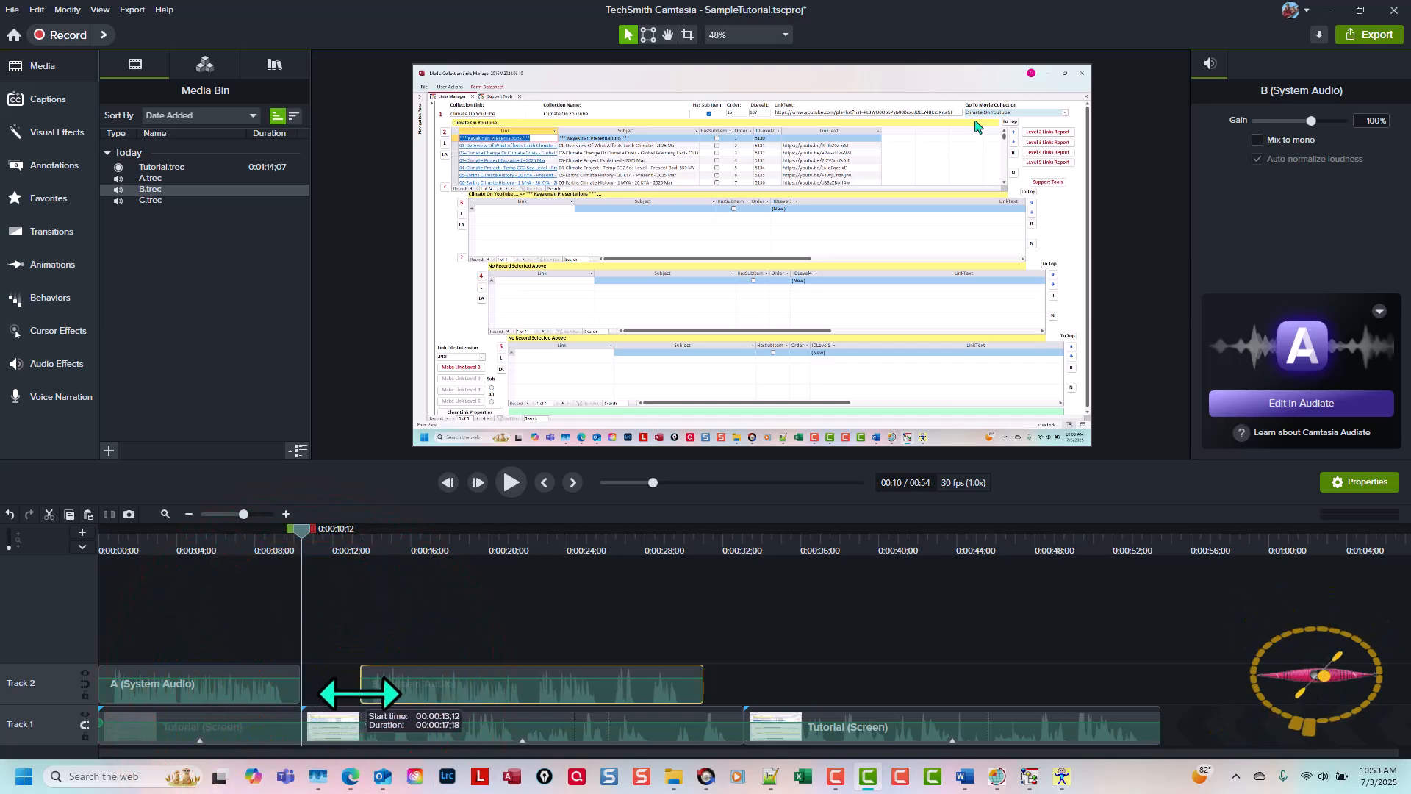
pyautogui.moveTo(448, 699); pyautogui.dragTo(379, 687)
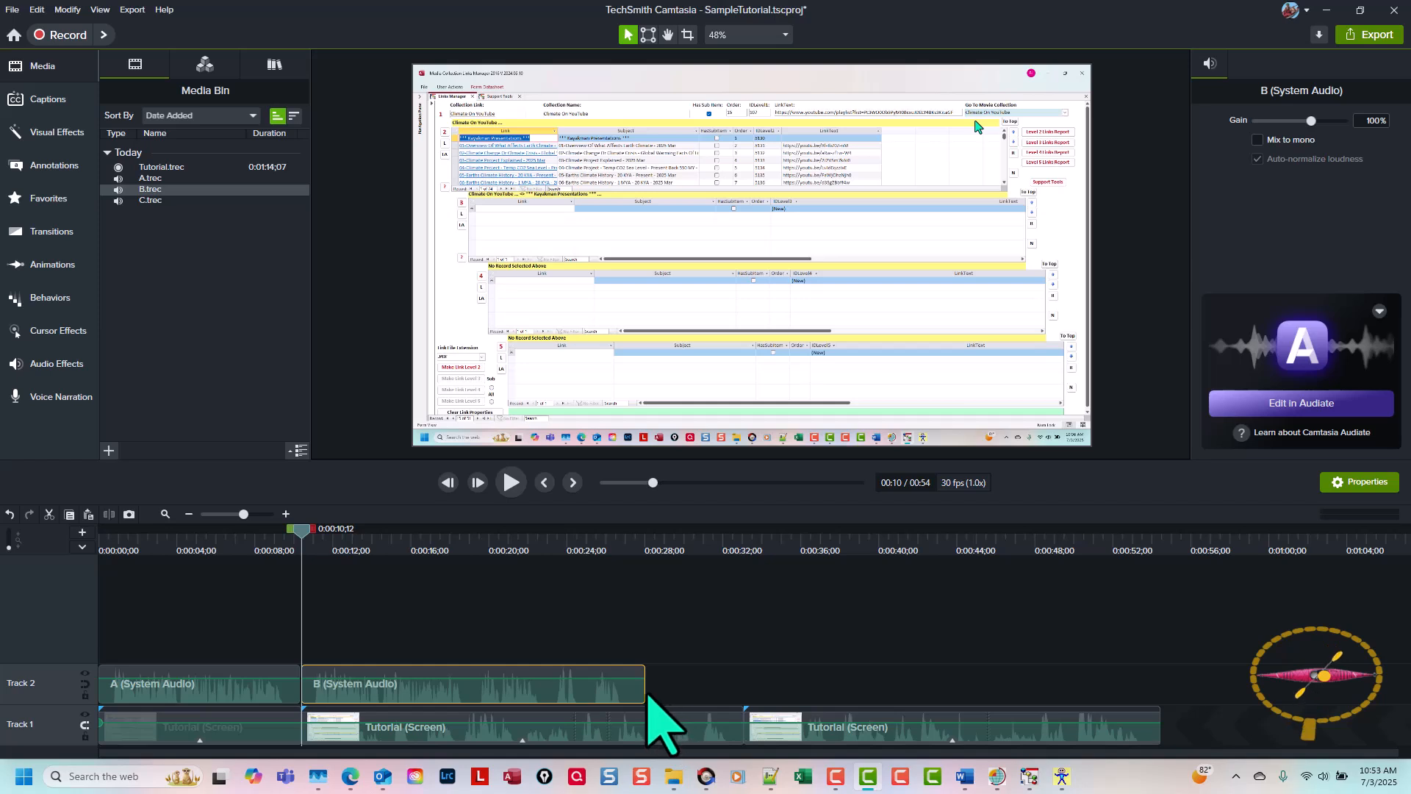
pyautogui.moveTo(641, 691)
pyautogui.mouseDown()
pyautogui.moveTo(621, 691)
pyautogui.moveTo(637, 691)
pyautogui.mouseUp()
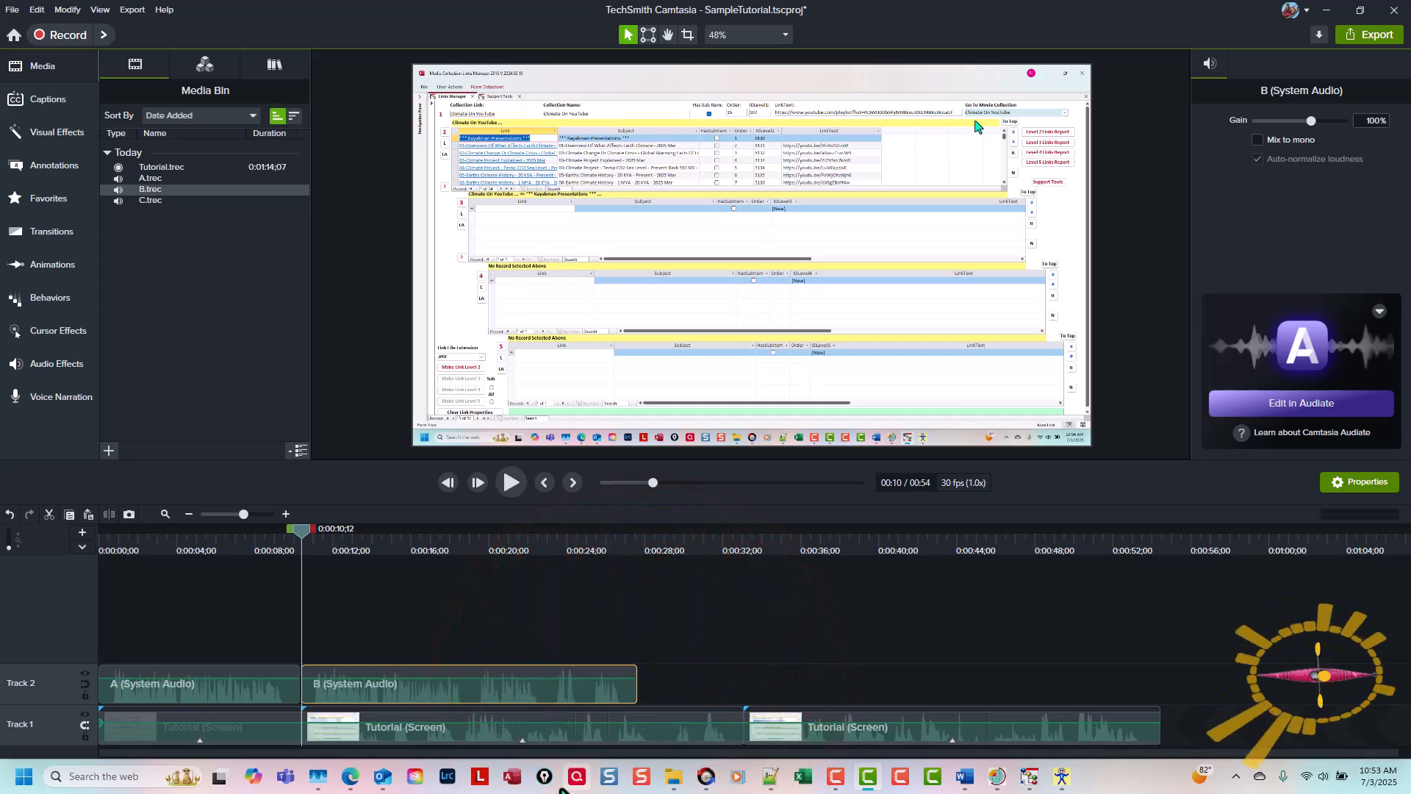
# Step: Raise the second Tutorial clip's speed to 1.32x so its length matches audio clip B
pyautogui.click(523, 741)
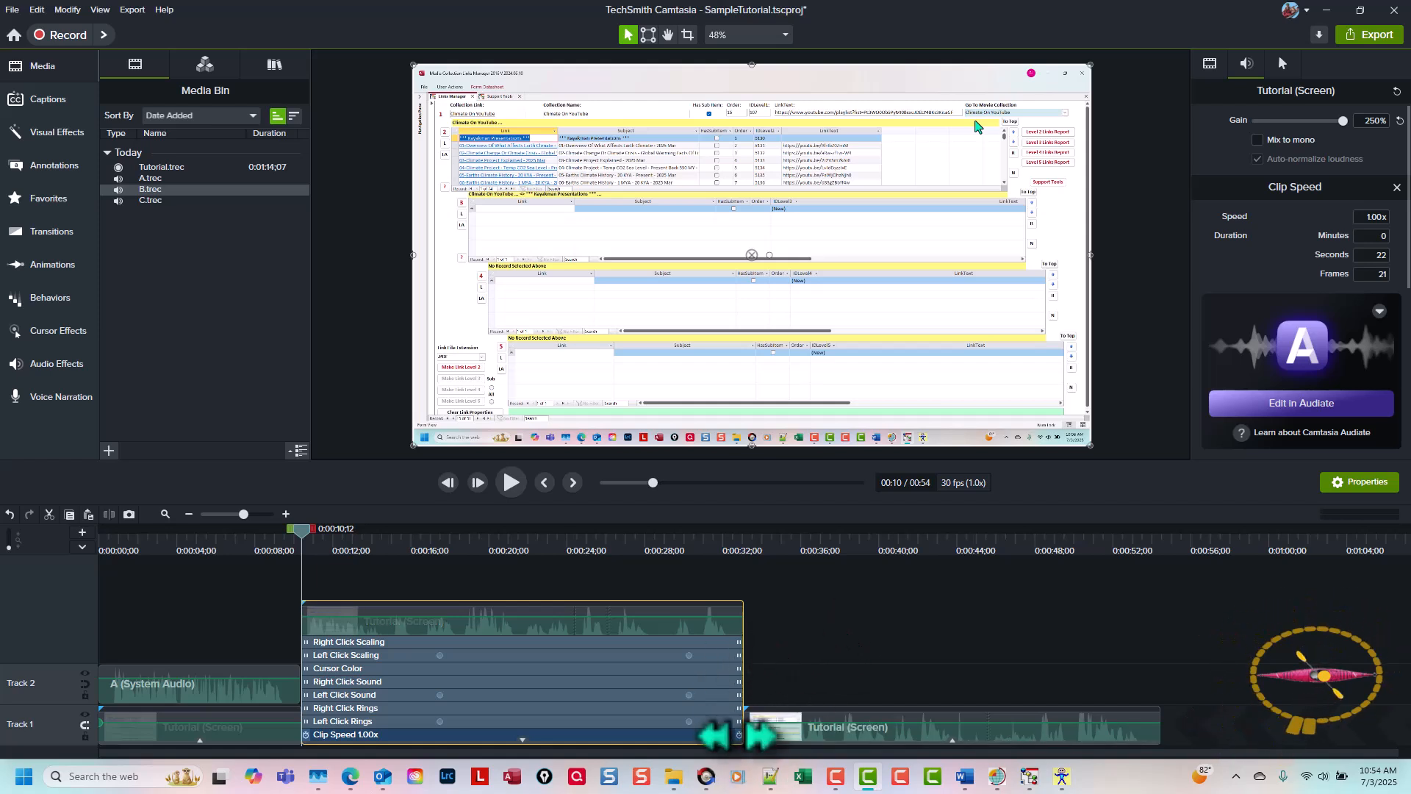
pyautogui.moveTo(740, 735); pyautogui.dragTo(633, 740)
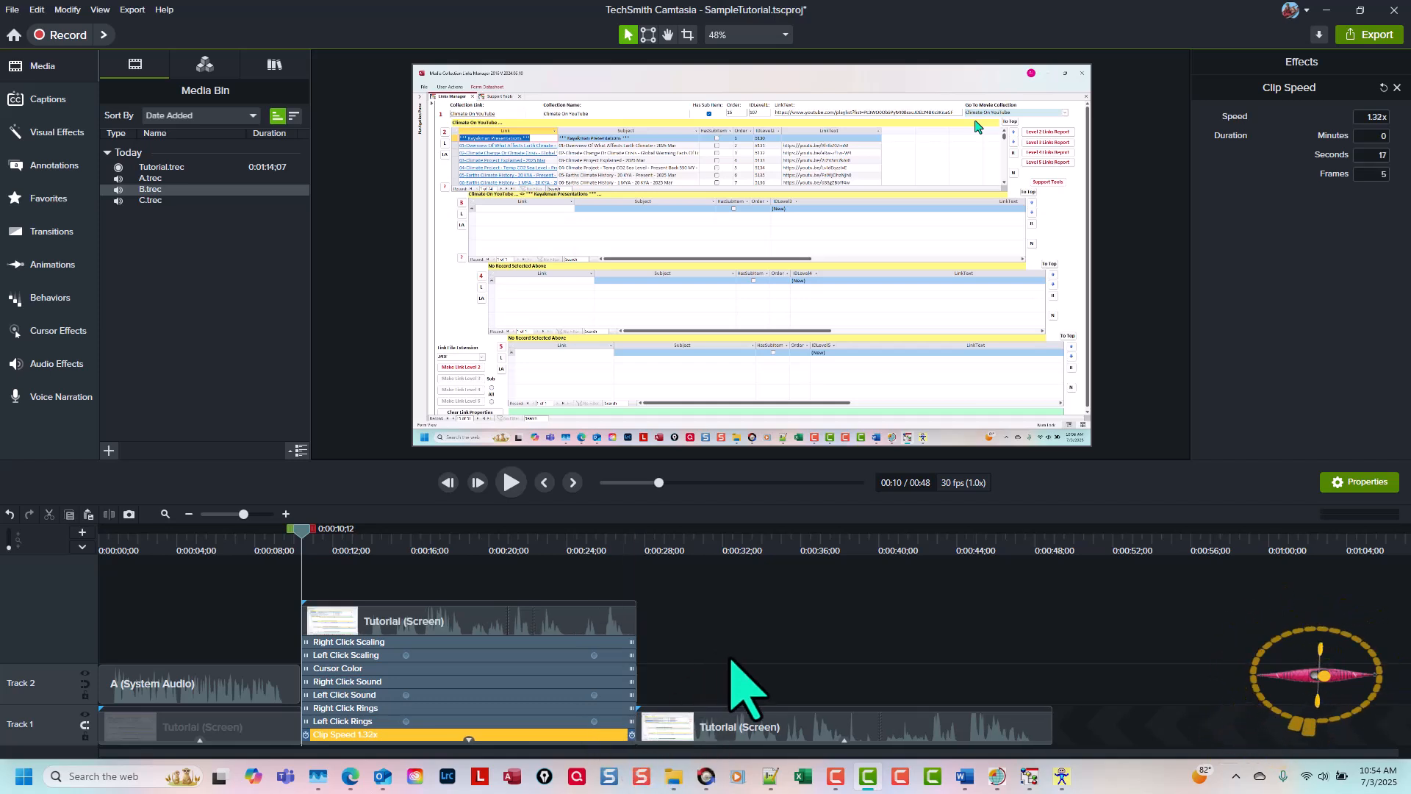
pyautogui.click(469, 734)
# Step: Mute the second Tutorial clip by setting its gain to 0%, and play the section with audio clip B
pyautogui.click(582, 733)
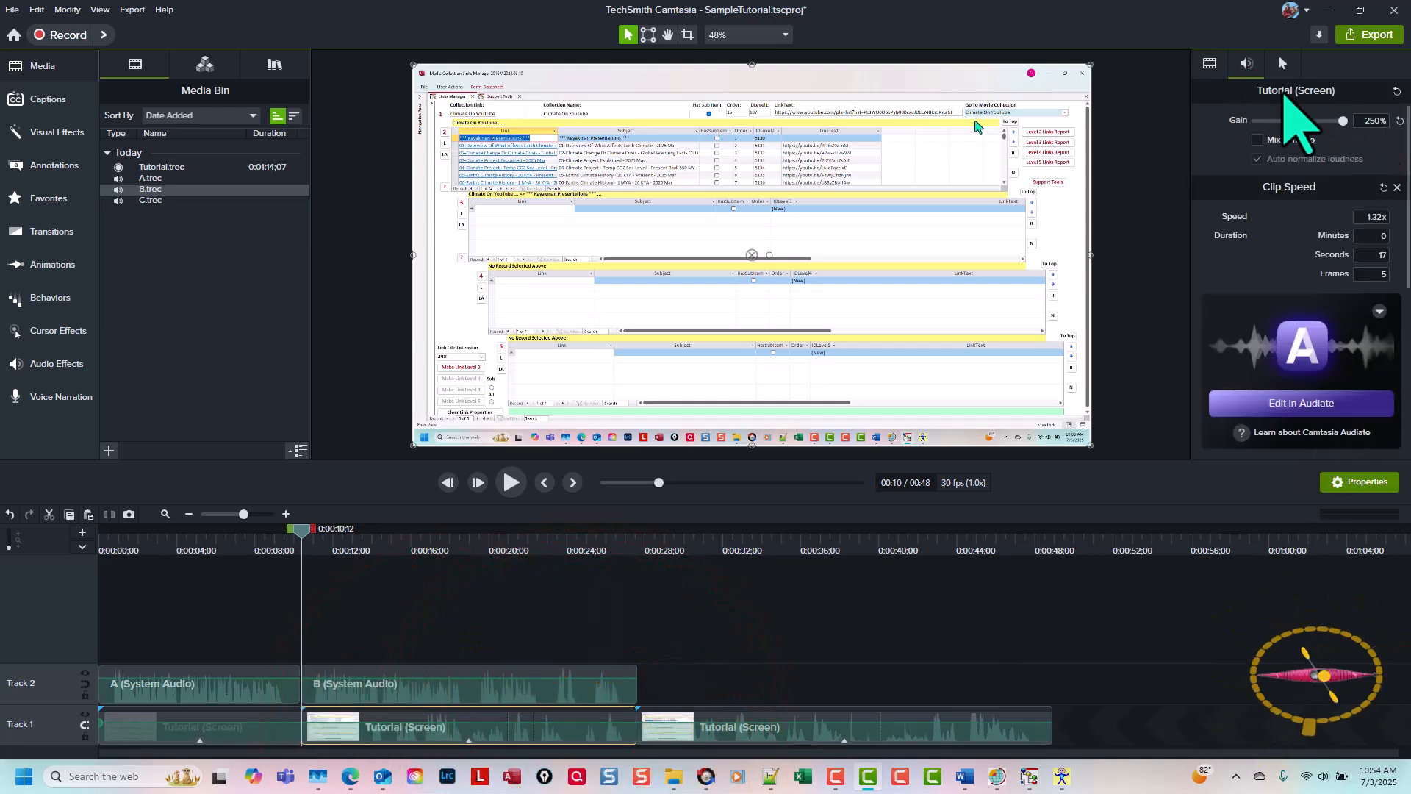
pyautogui.moveTo(1344, 120); pyautogui.dragTo(1109, 111)
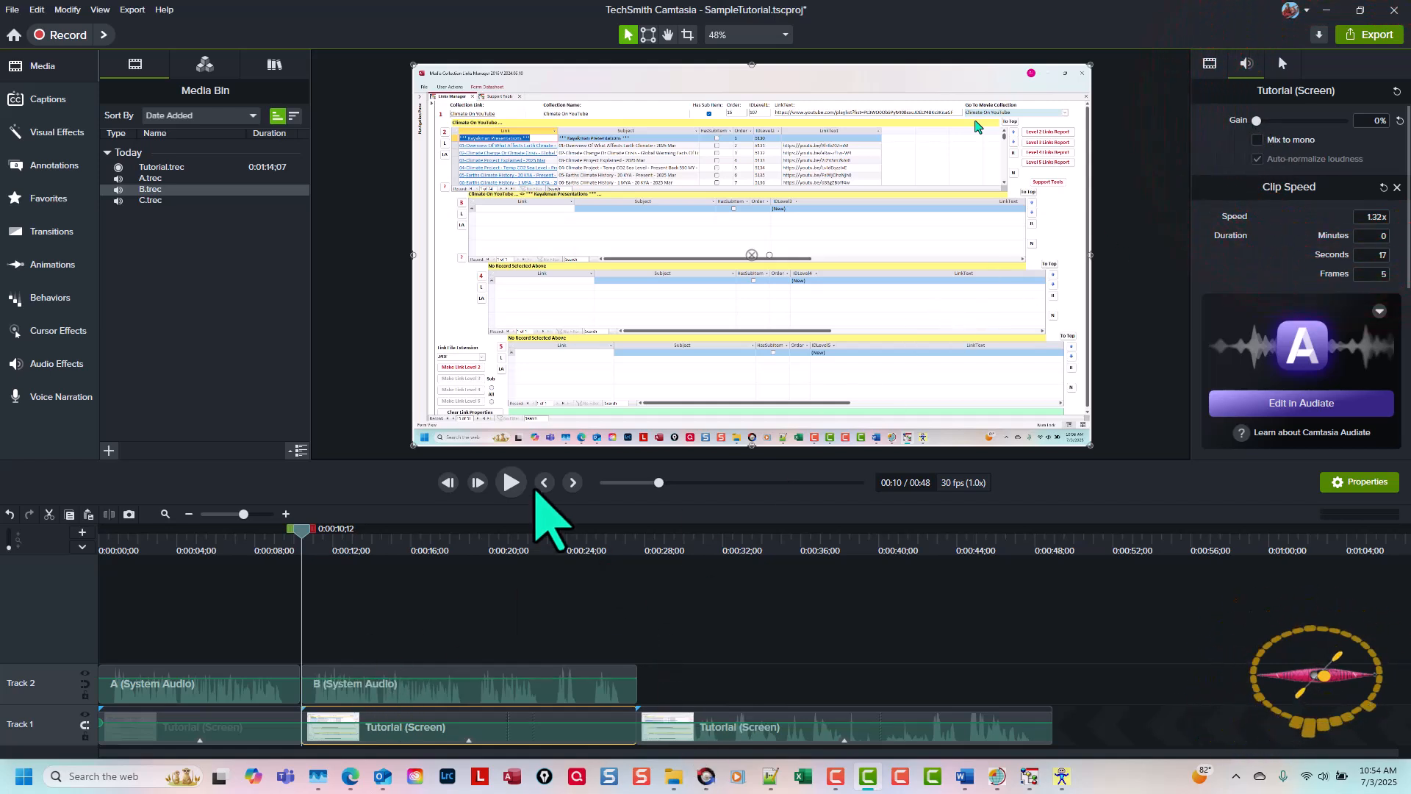
pyautogui.click(513, 483)
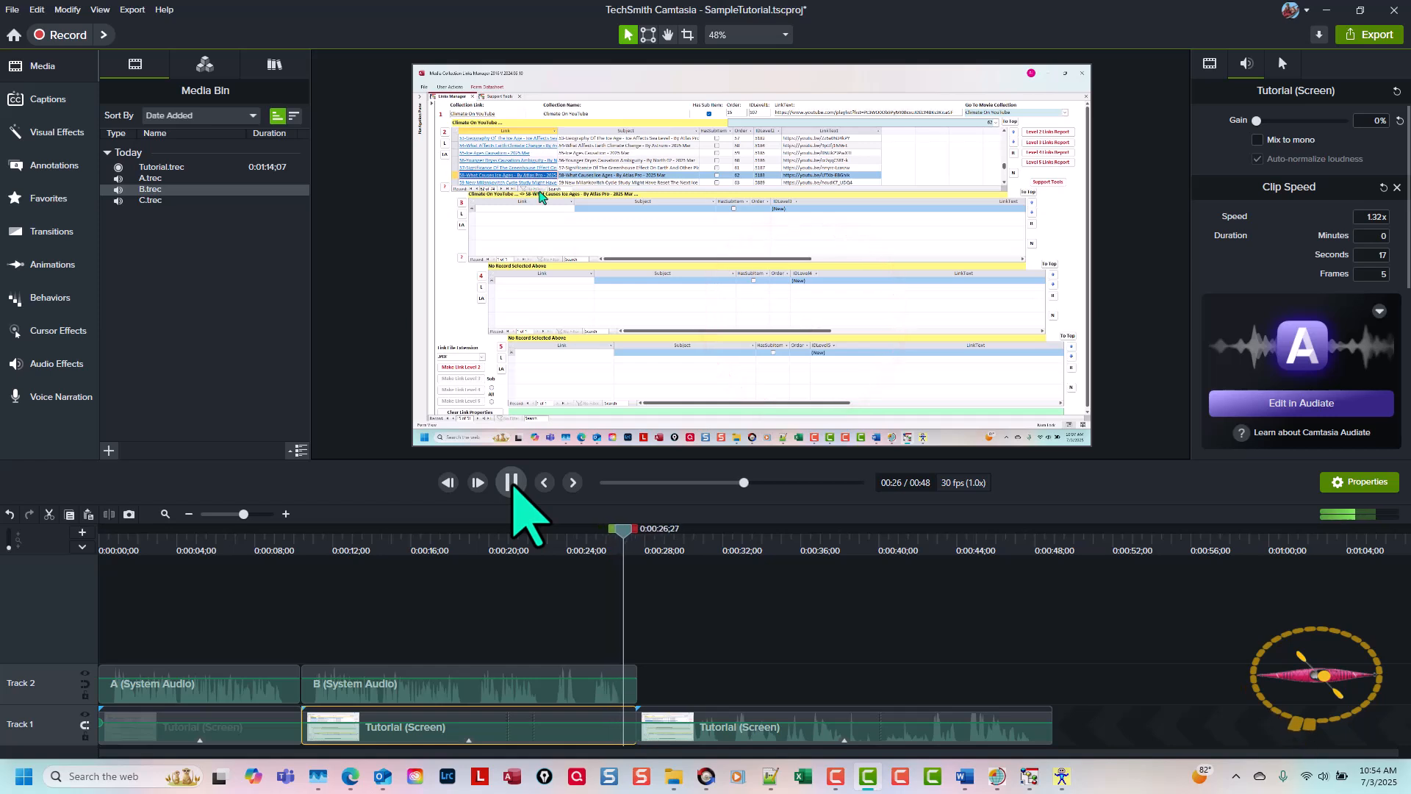
pyautogui.click(512, 482)
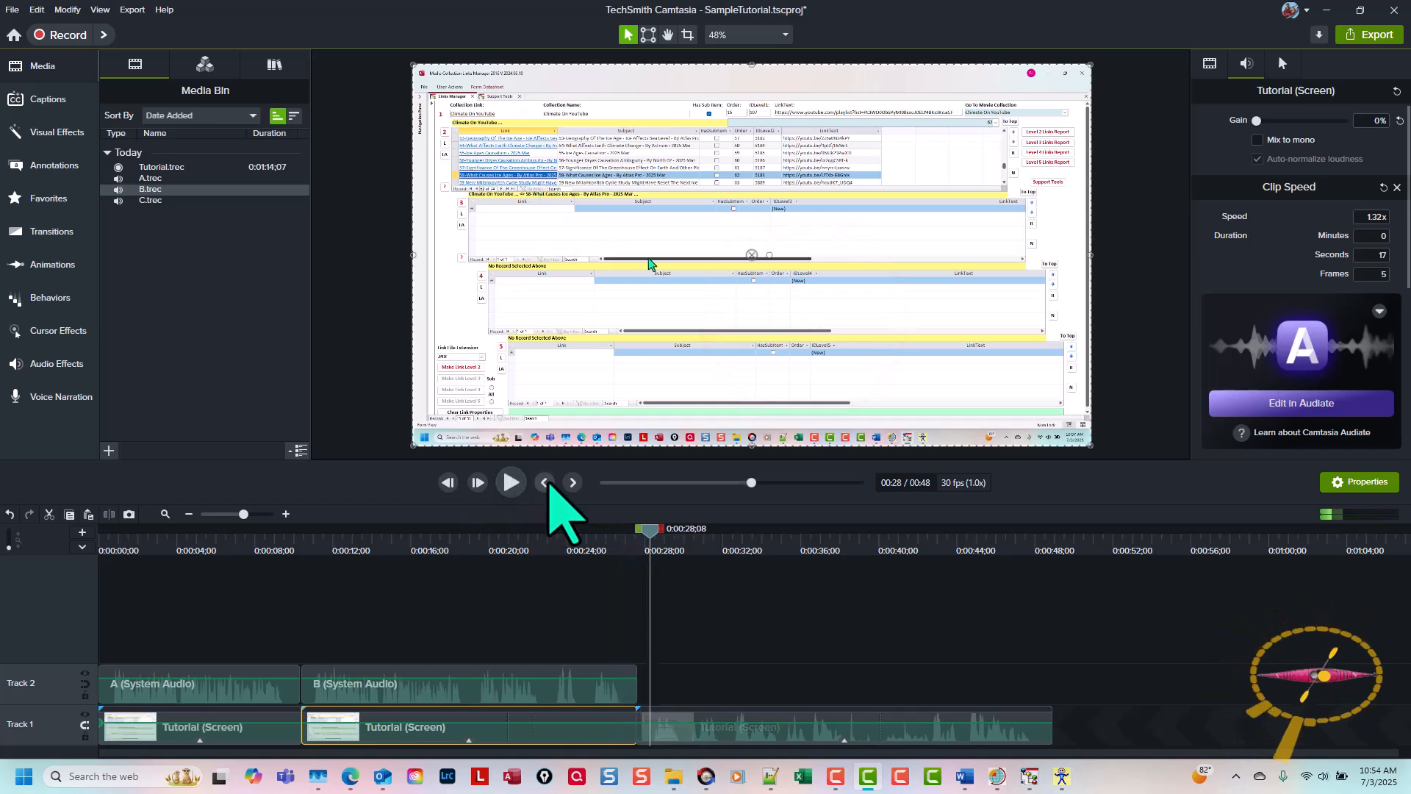
# Step: Add C.trec to Track 2 directly after audio clip B, trimming the silence from its ends to leave about 13 seconds
pyautogui.click(544, 482)
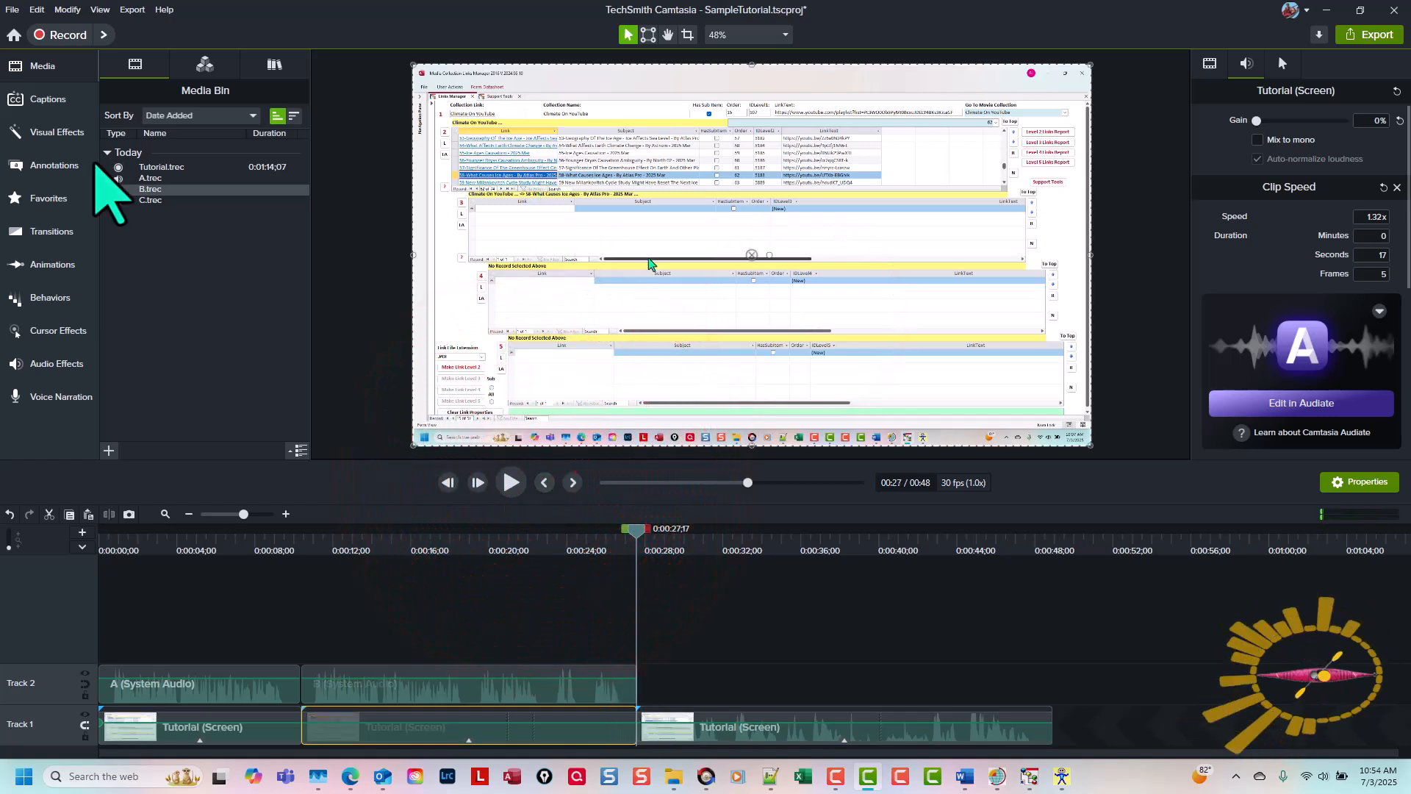
pyautogui.moveTo(150, 200); pyautogui.dragTo(680, 694)
pyautogui.moveTo(799, 691); pyautogui.dragTo(747, 702)
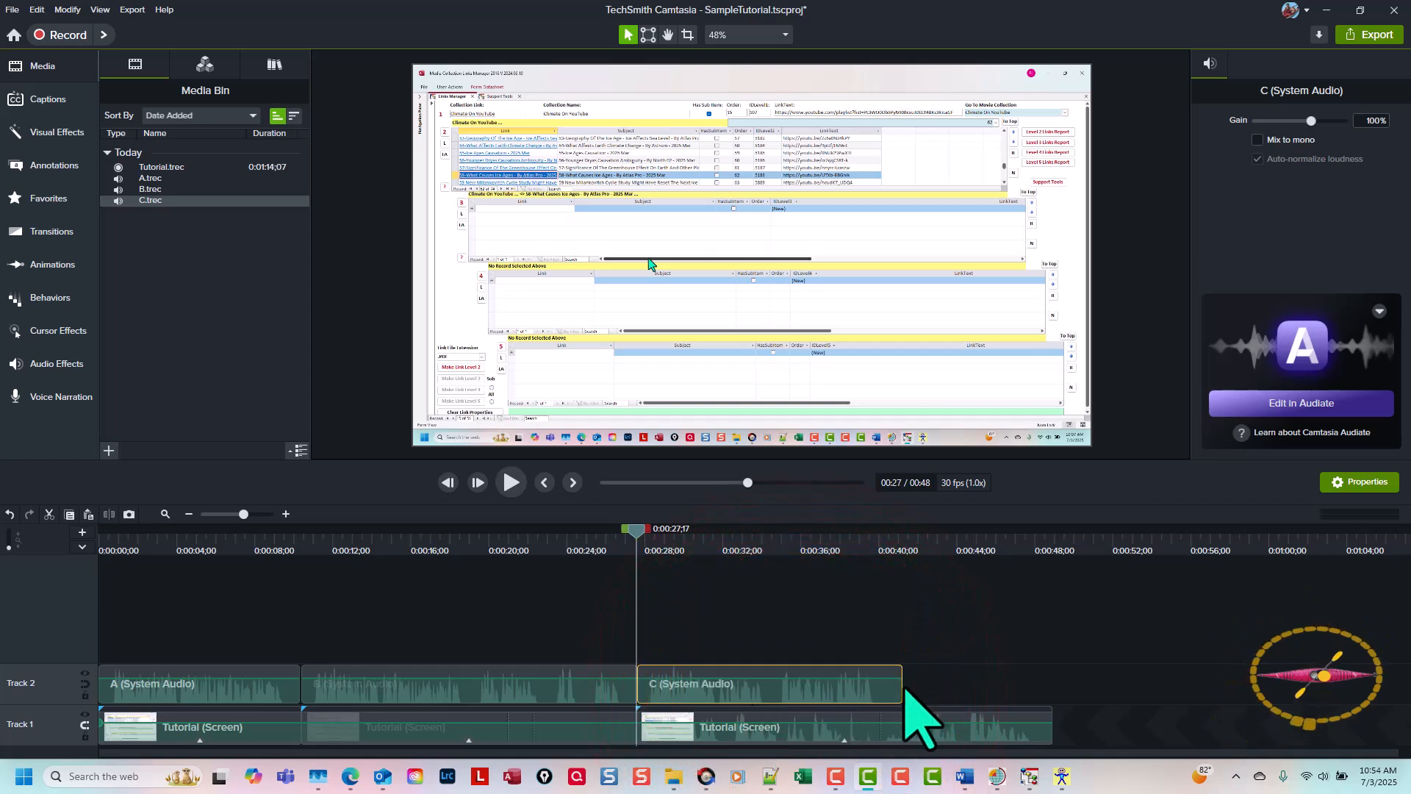
pyautogui.moveTo(902, 687); pyautogui.dragTo(889, 688)
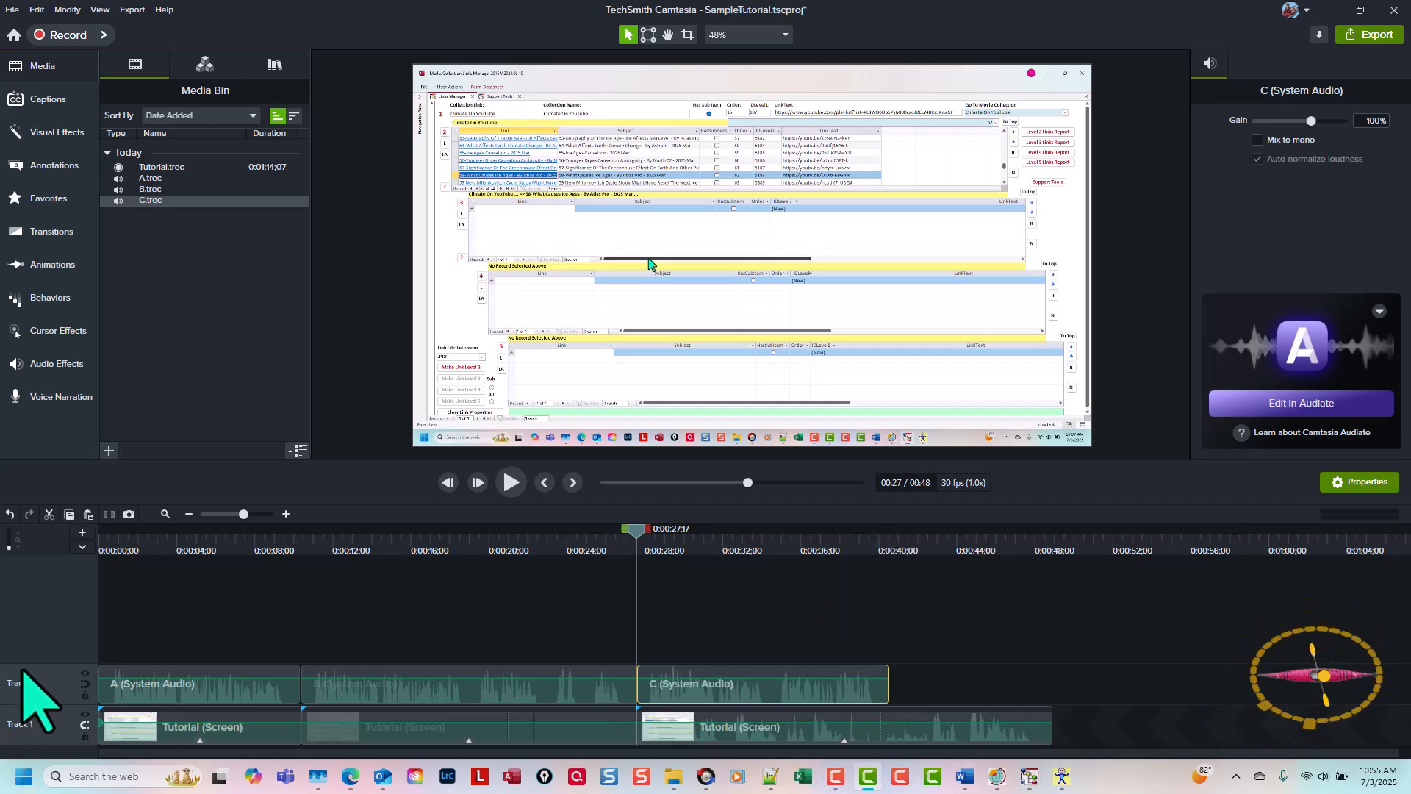
# Step: Enlarge Track 2's height and raise the third Tutorial clip's speed to 1.64x so its length matches audio clip C
pyautogui.moveTo(32, 661); pyautogui.dragTo(44, 571)
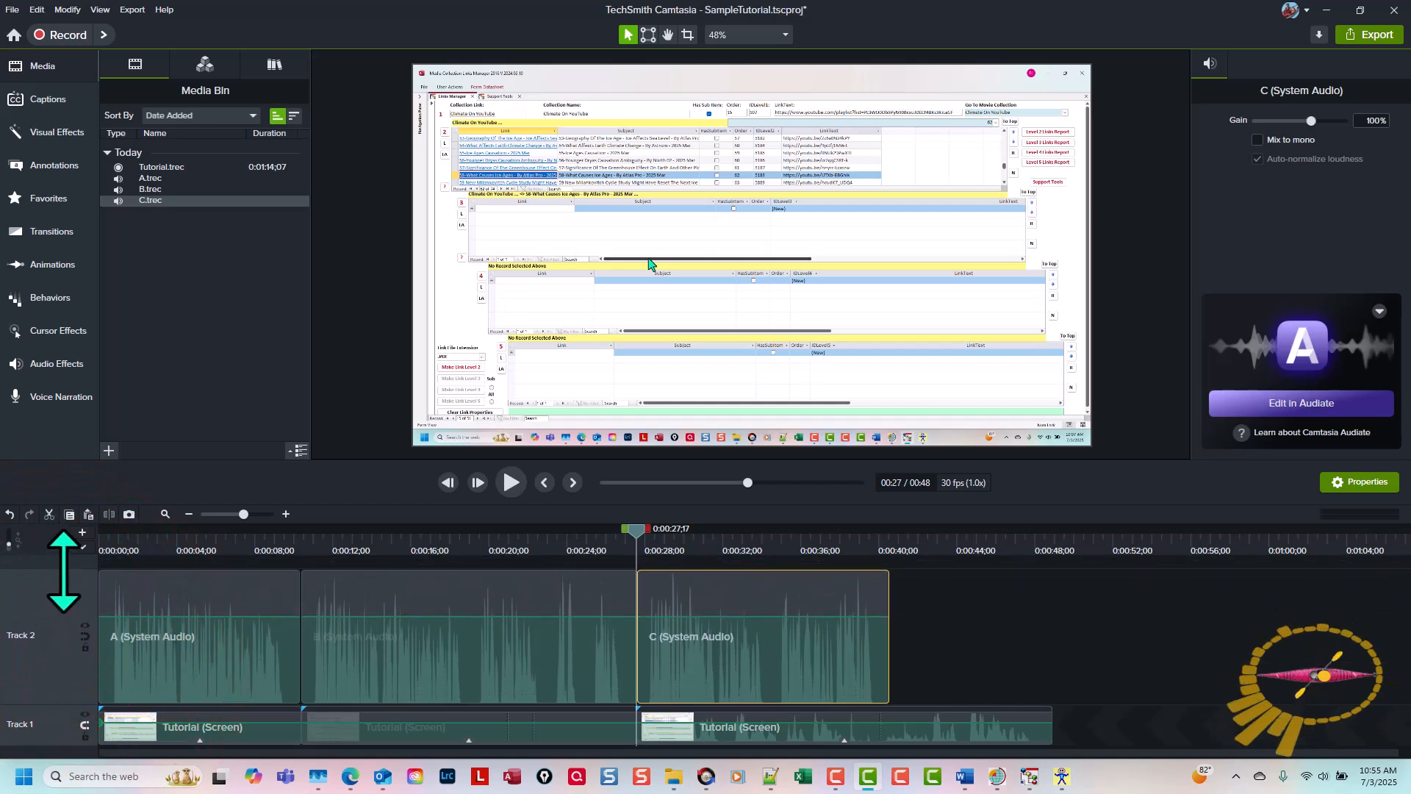
pyautogui.click(846, 738)
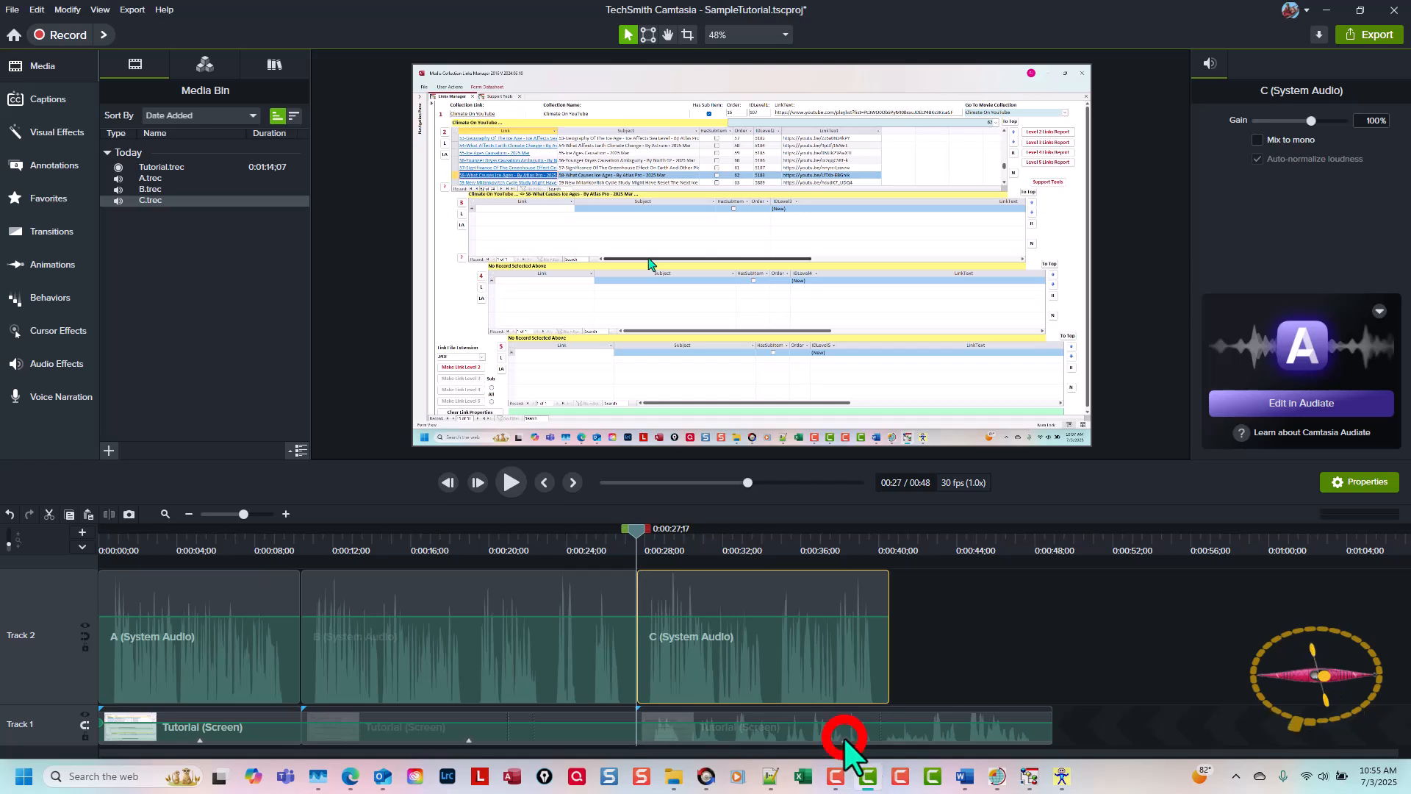
pyautogui.click(844, 740)
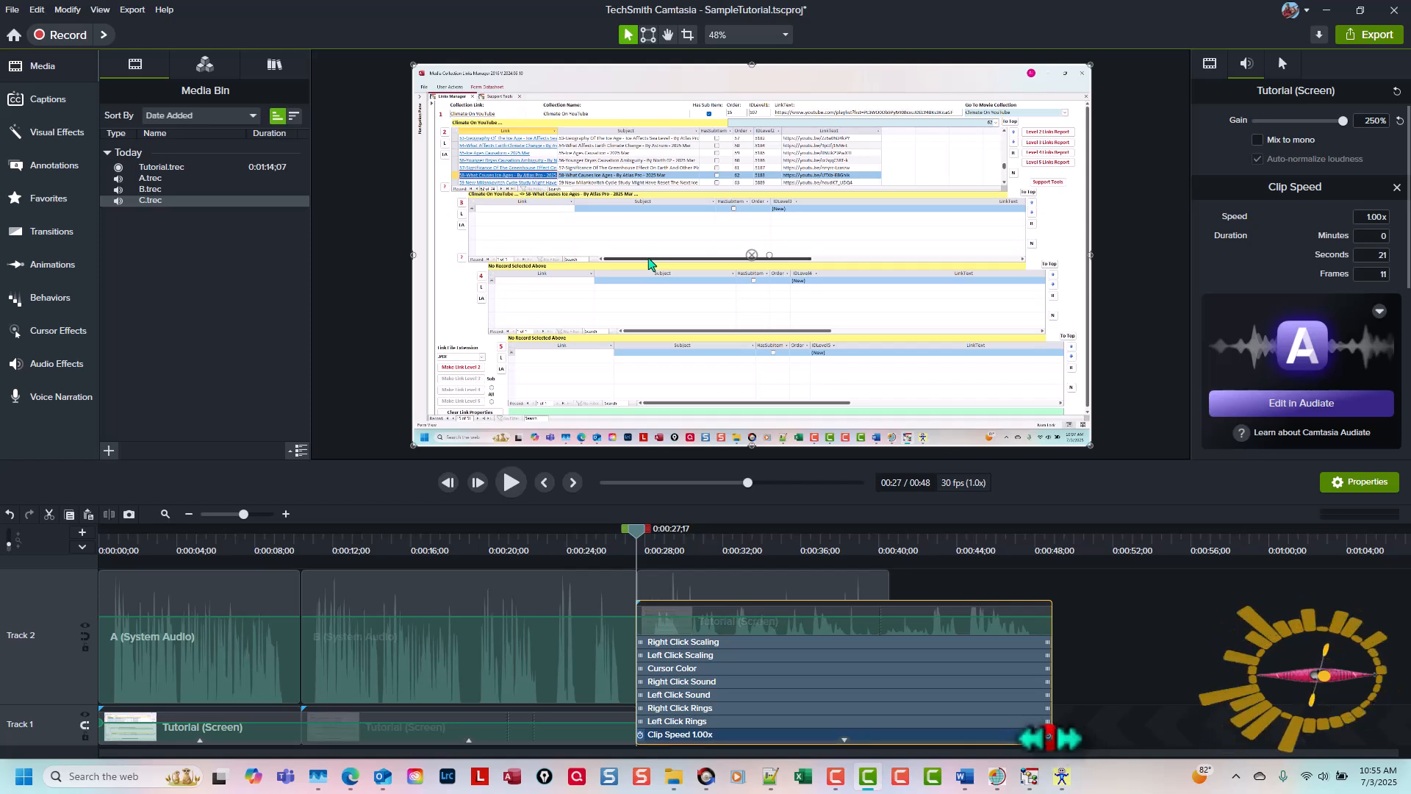
pyautogui.moveTo(1047, 735); pyautogui.dragTo(887, 740)
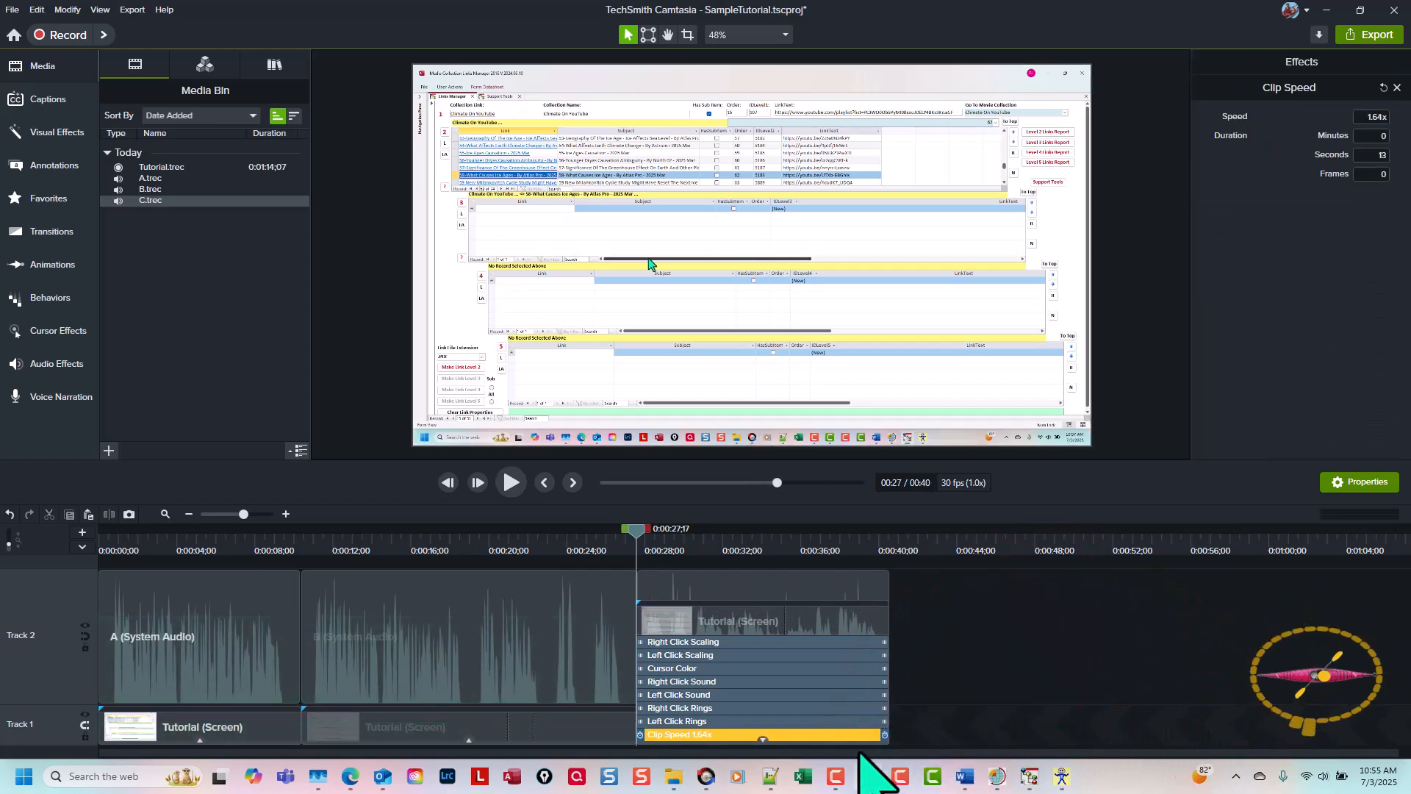
pyautogui.click(762, 738)
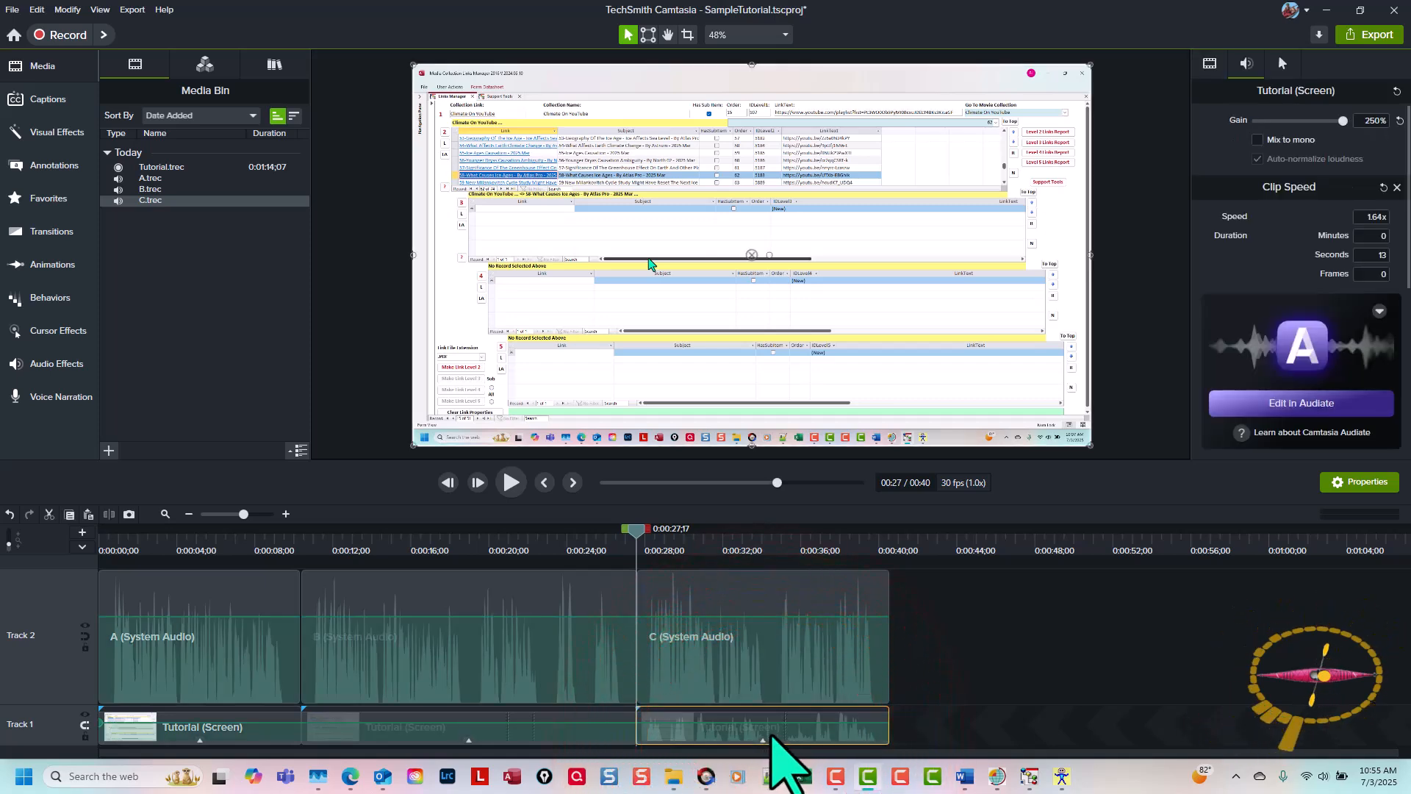
# Step: Mute the third Tutorial clip by setting its gain to 0%, and play the section with audio clip C
pyautogui.click(1343, 121)
pyautogui.moveTo(1343, 122); pyautogui.dragTo(1228, 126)
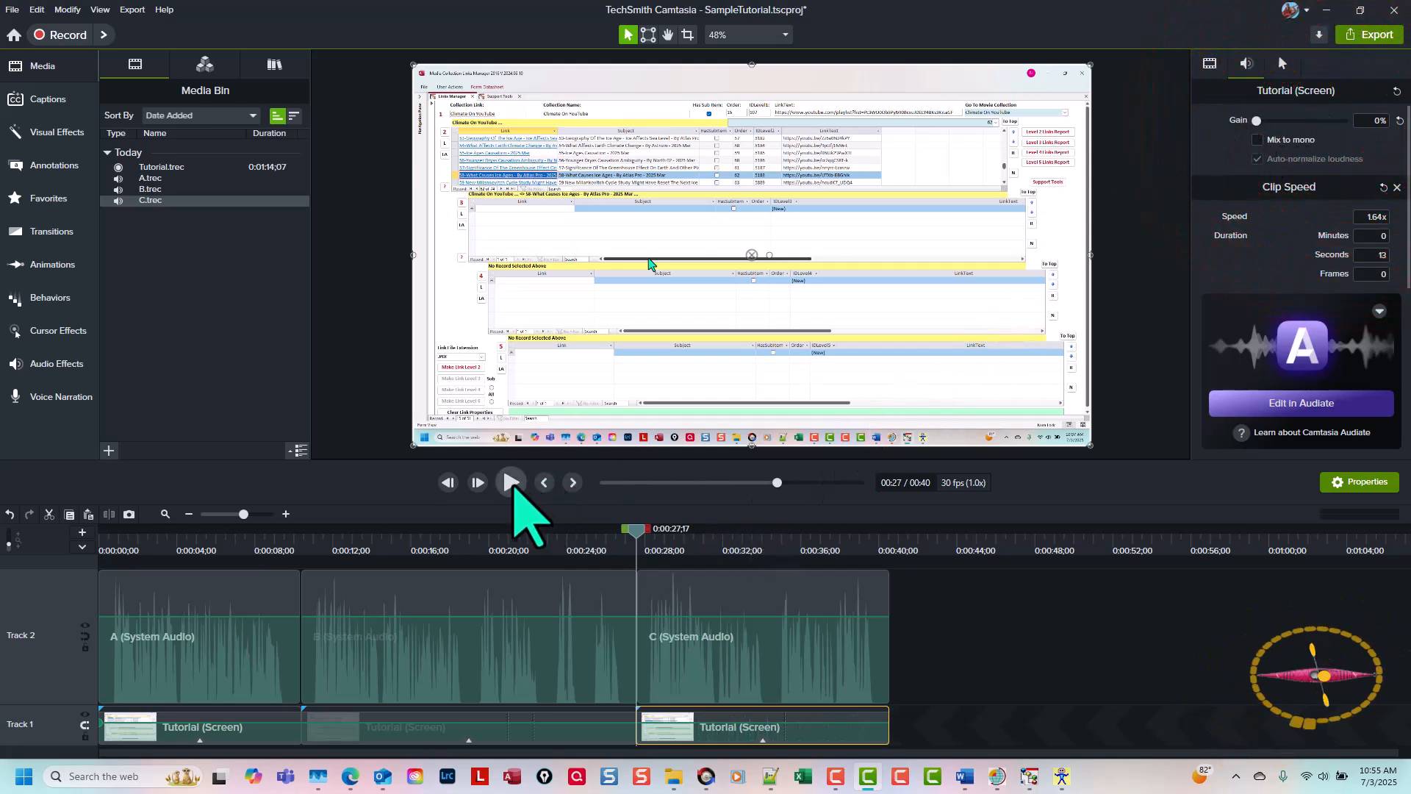
pyautogui.click(513, 483)
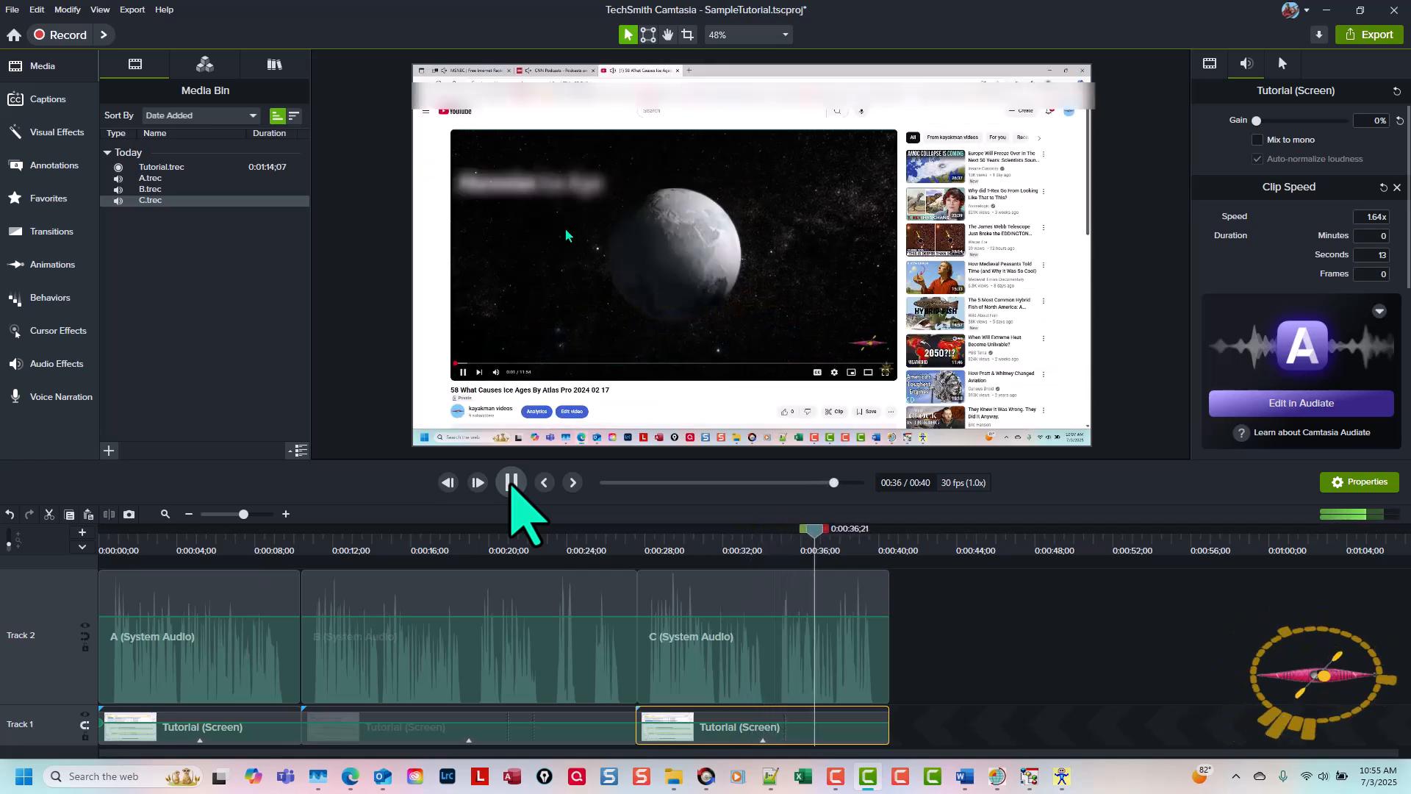
pyautogui.click(841, 537)
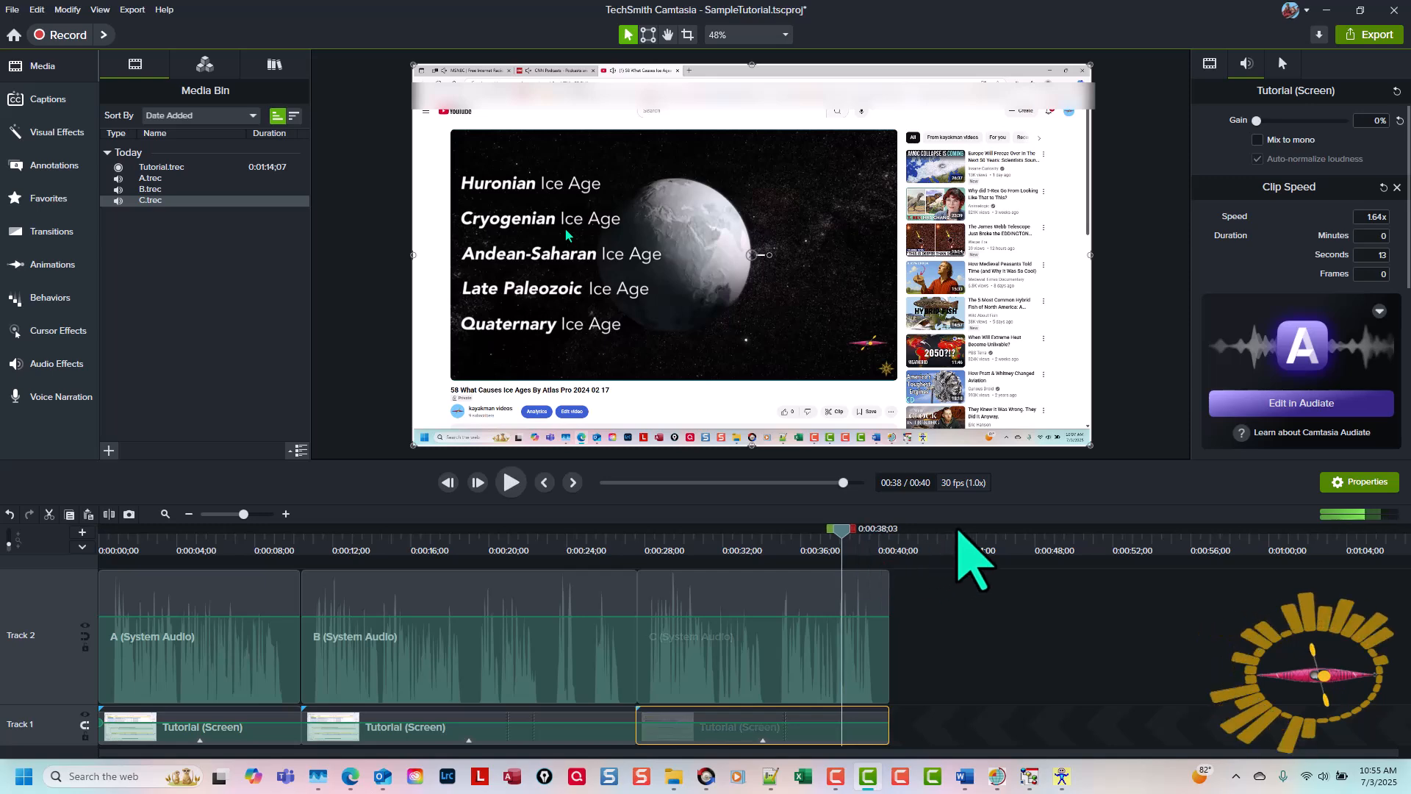
# Step: Select the timeline range from 0:00:34;22 to 0:00:37;24 within audio clip C and play it
pyautogui.click(761, 616)
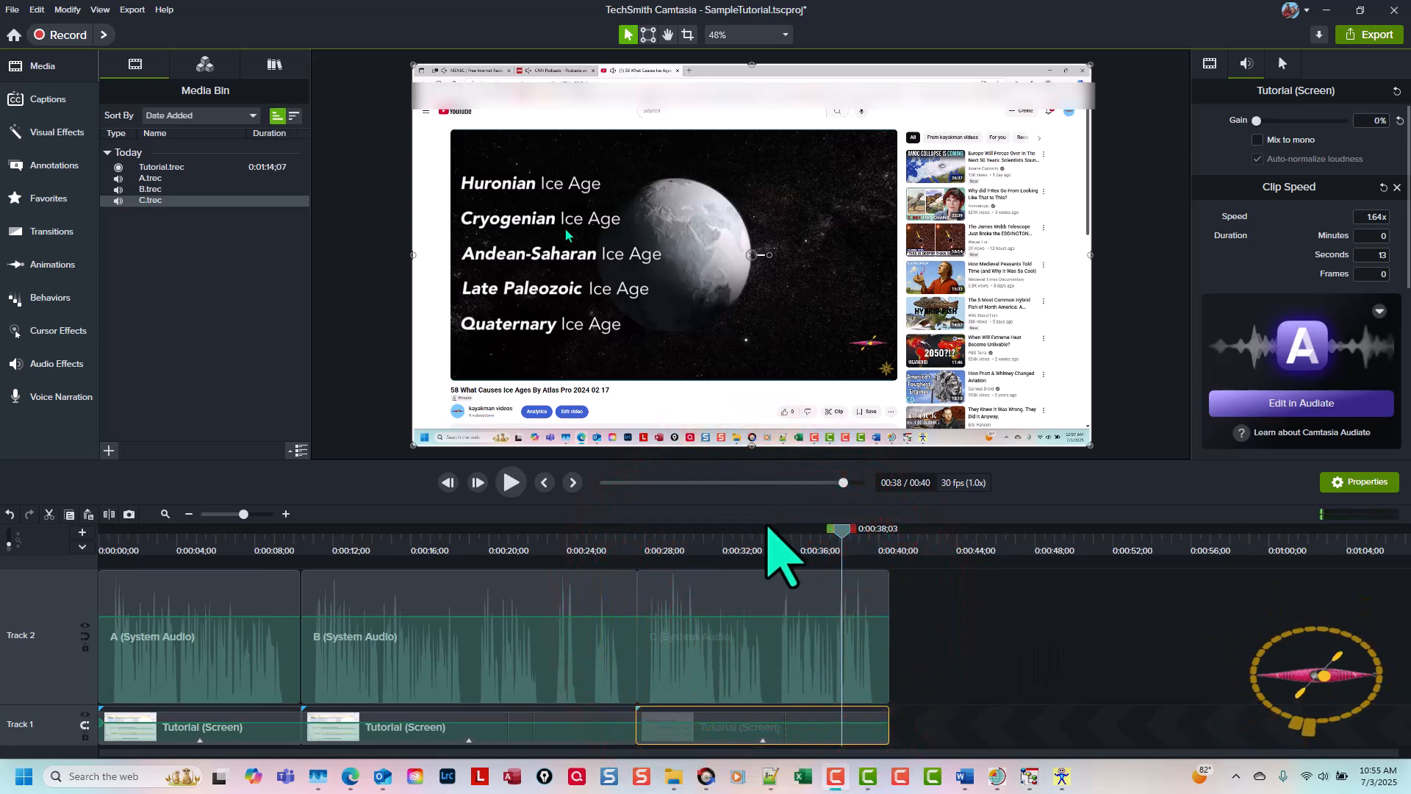
pyautogui.click(773, 537)
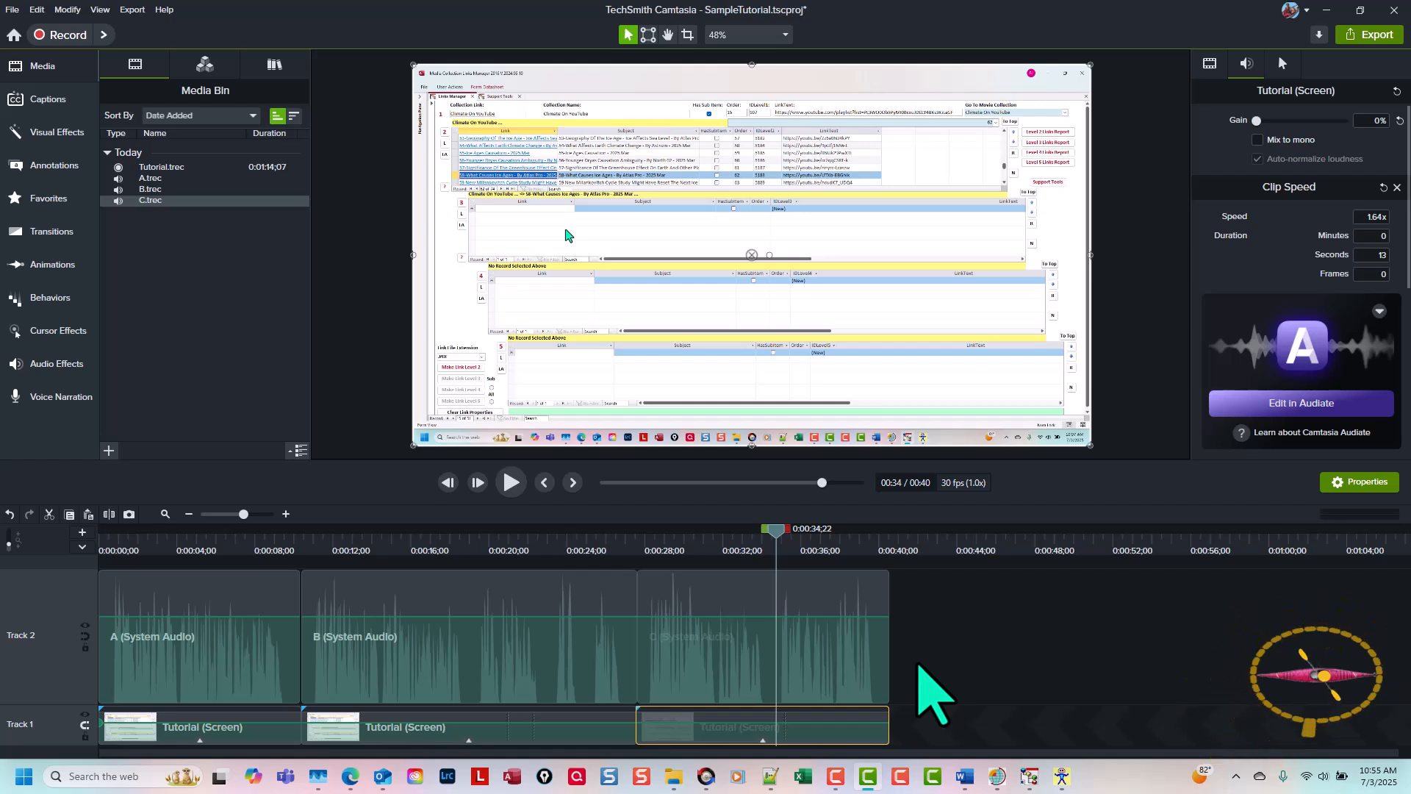
pyautogui.scroll(5, 918, 664)
pyautogui.moveTo(999, 525); pyautogui.dragTo(1172, 529)
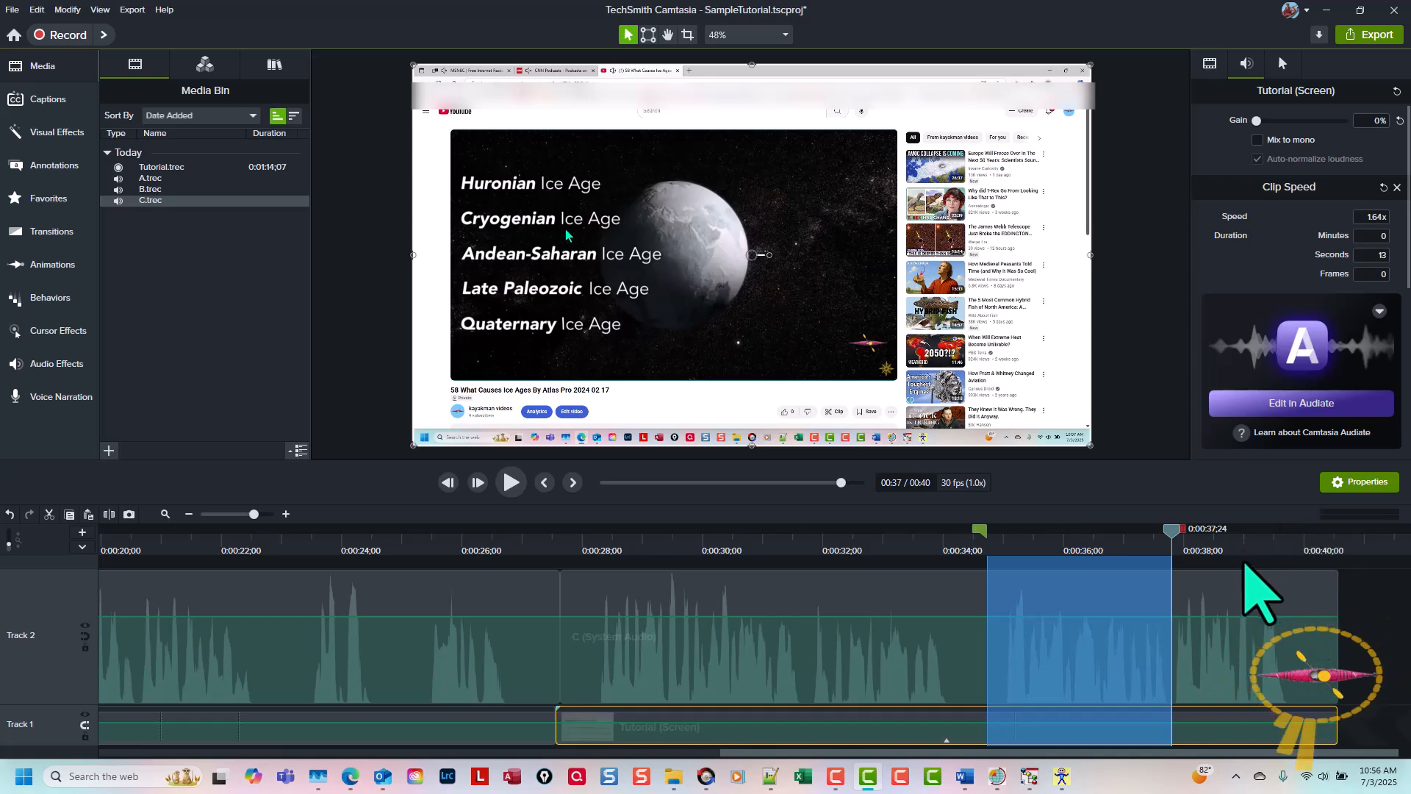
pyautogui.press('space')
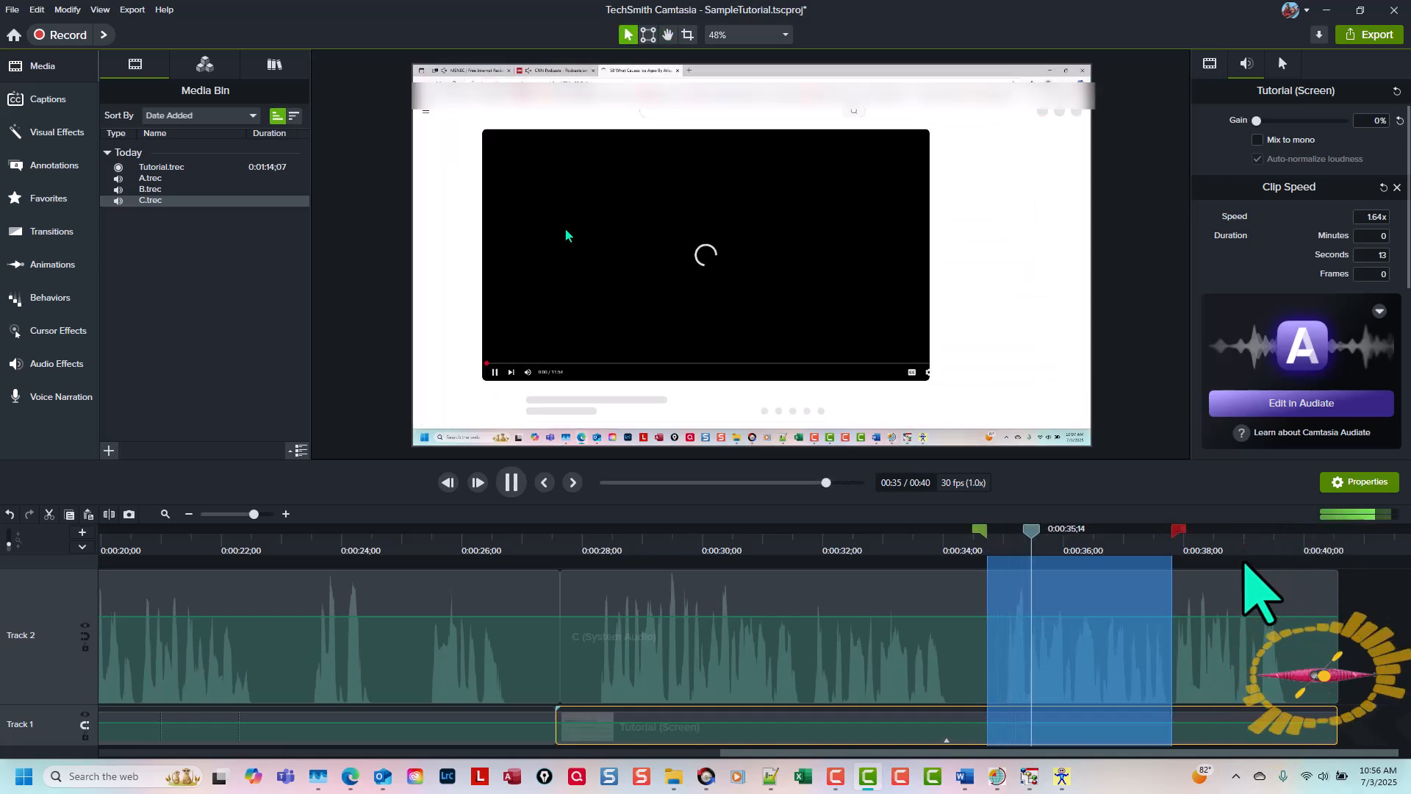
pyautogui.press('space')
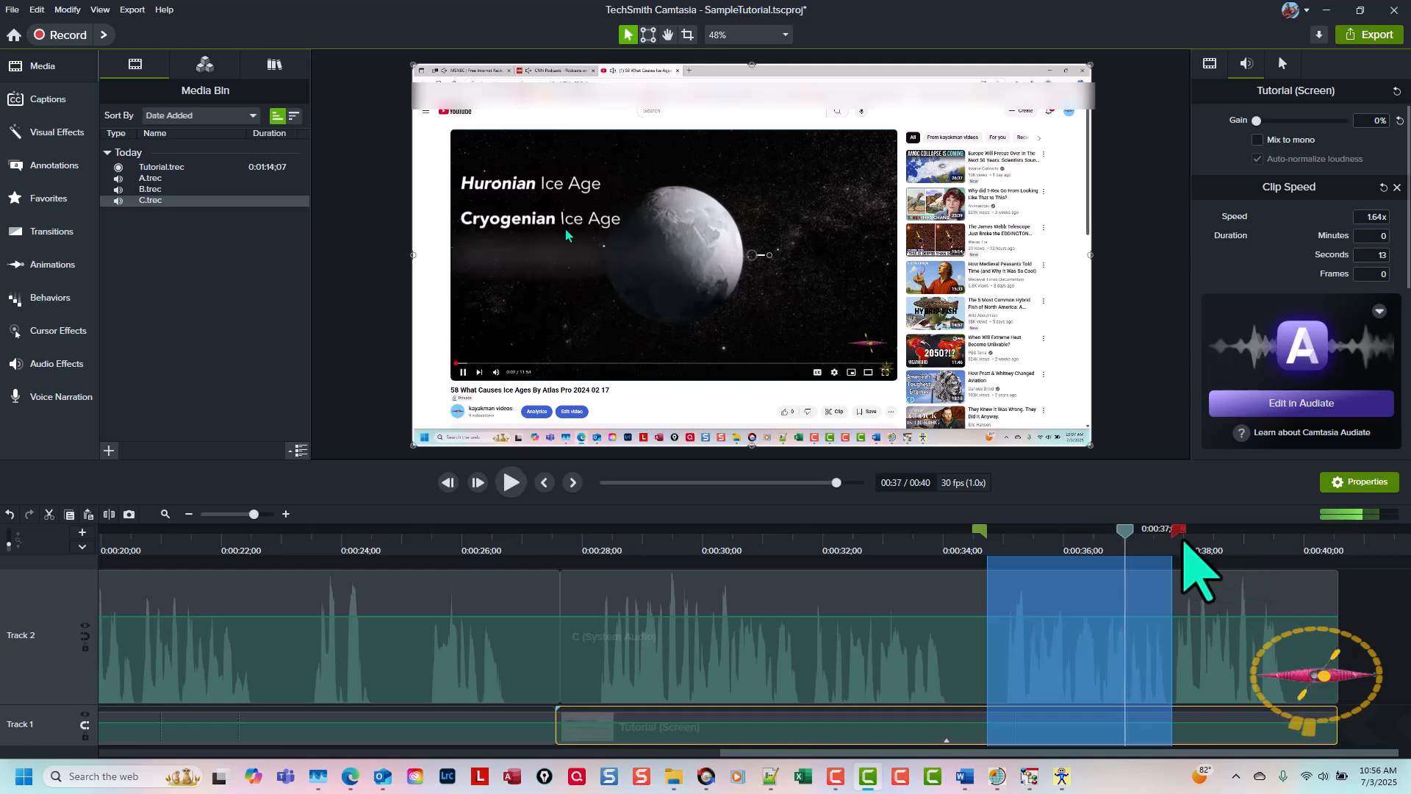
# Step: Shorten the timeline selection so it ends at about 0:00:36;20, and play the selected range
pyautogui.moveTo(1181, 537); pyautogui.dragTo(1117, 545)
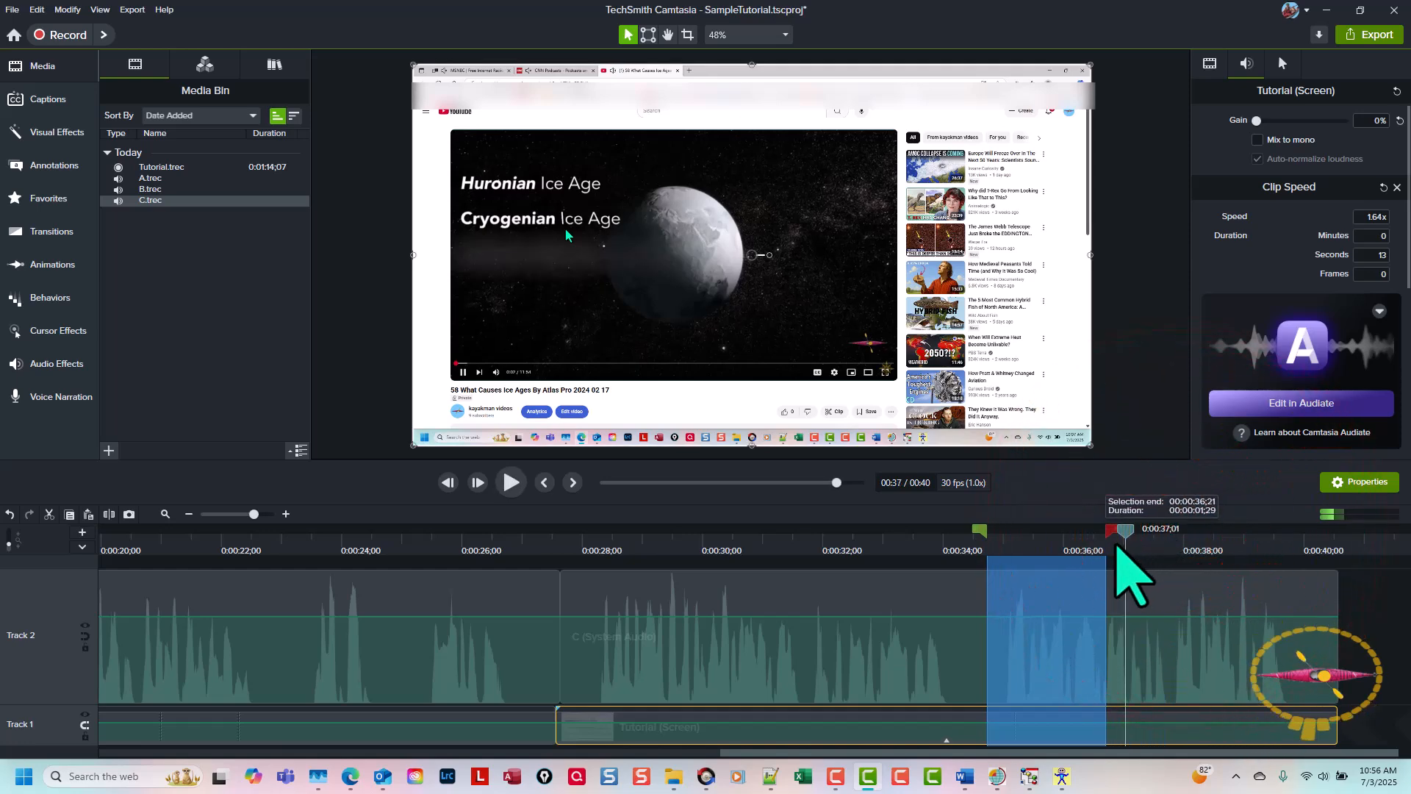
pyautogui.press('space')
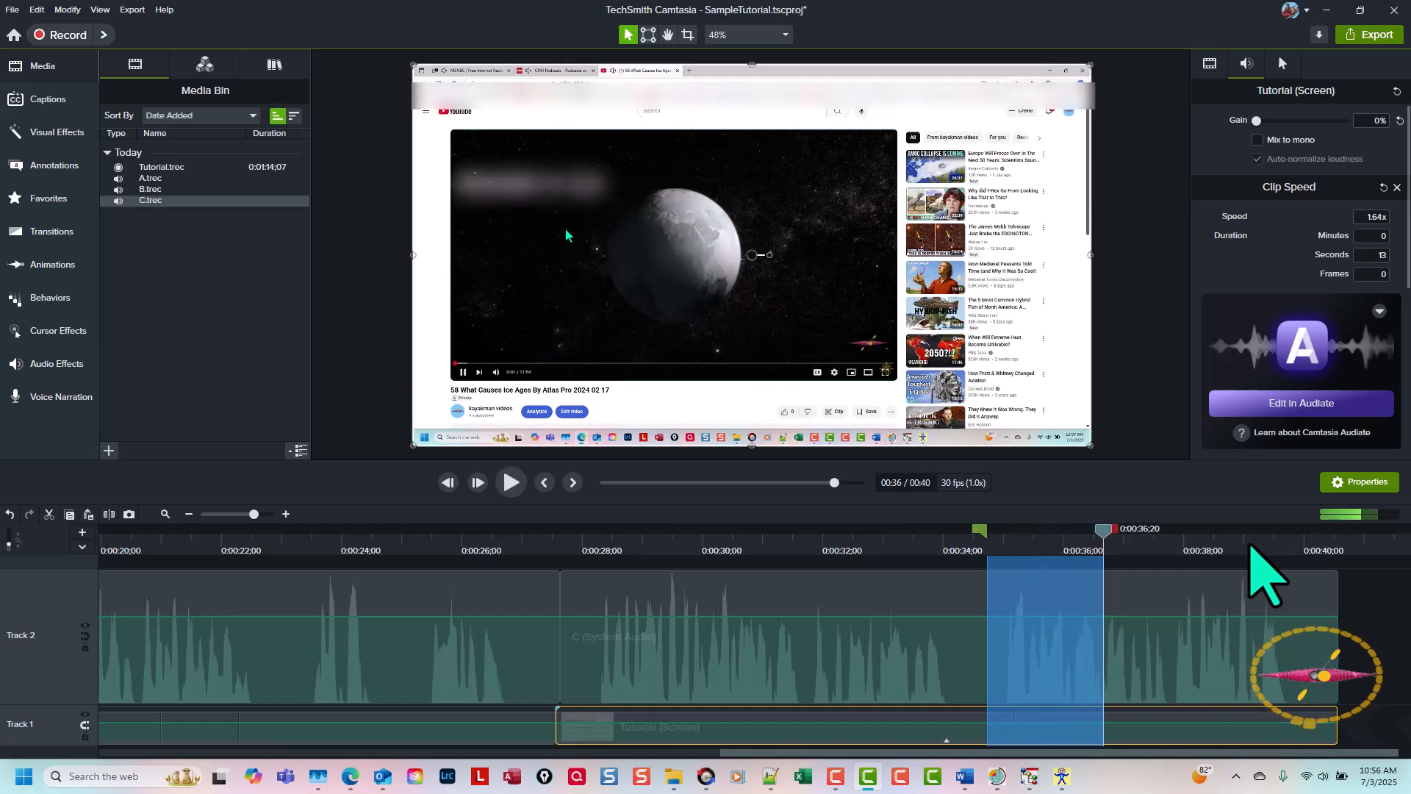
pyautogui.click(1045, 619)
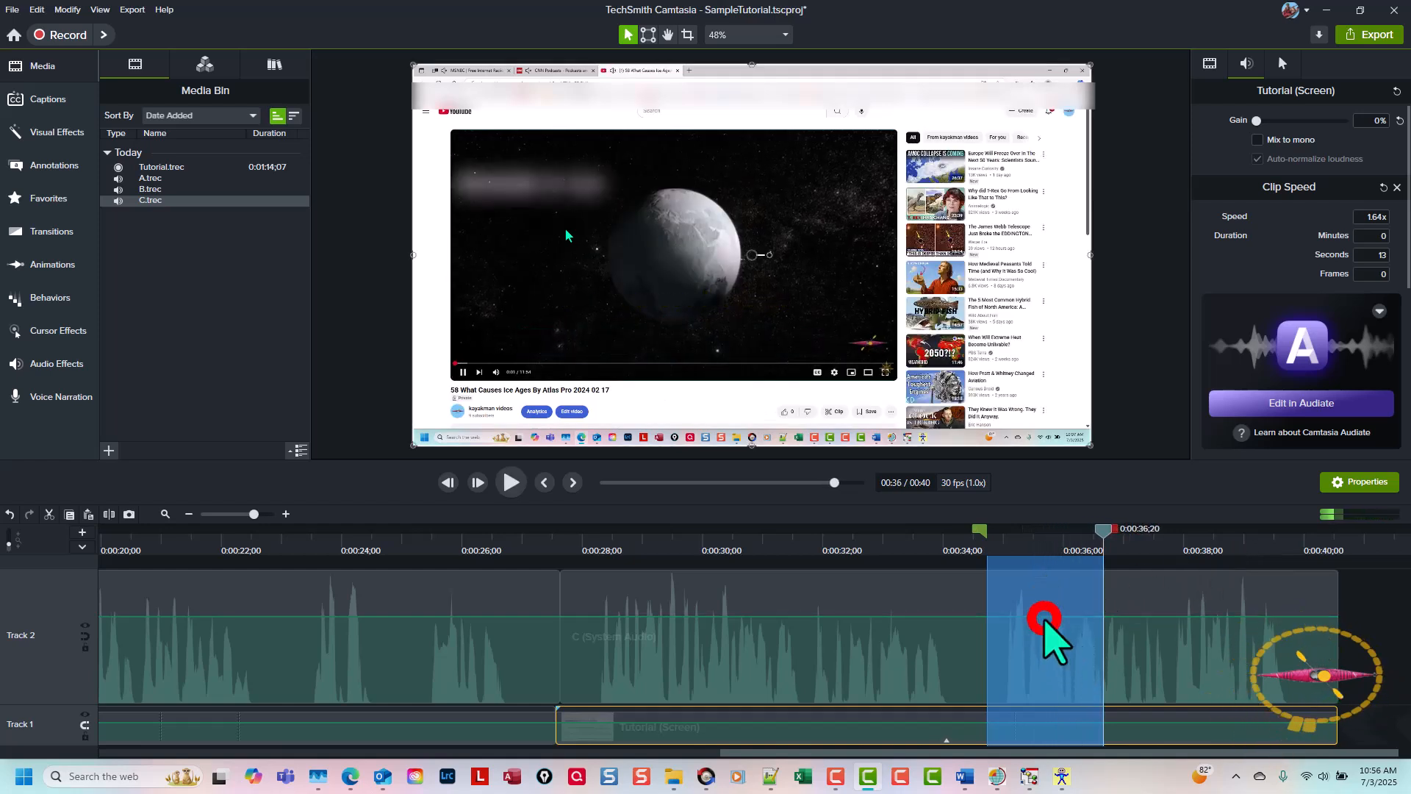
# Step: Lower the volume of audio clip C to 15% within the selected range and play the section from about 0:00:31;19
pyautogui.moveTo(1044, 619); pyautogui.dragTo(1042, 690)
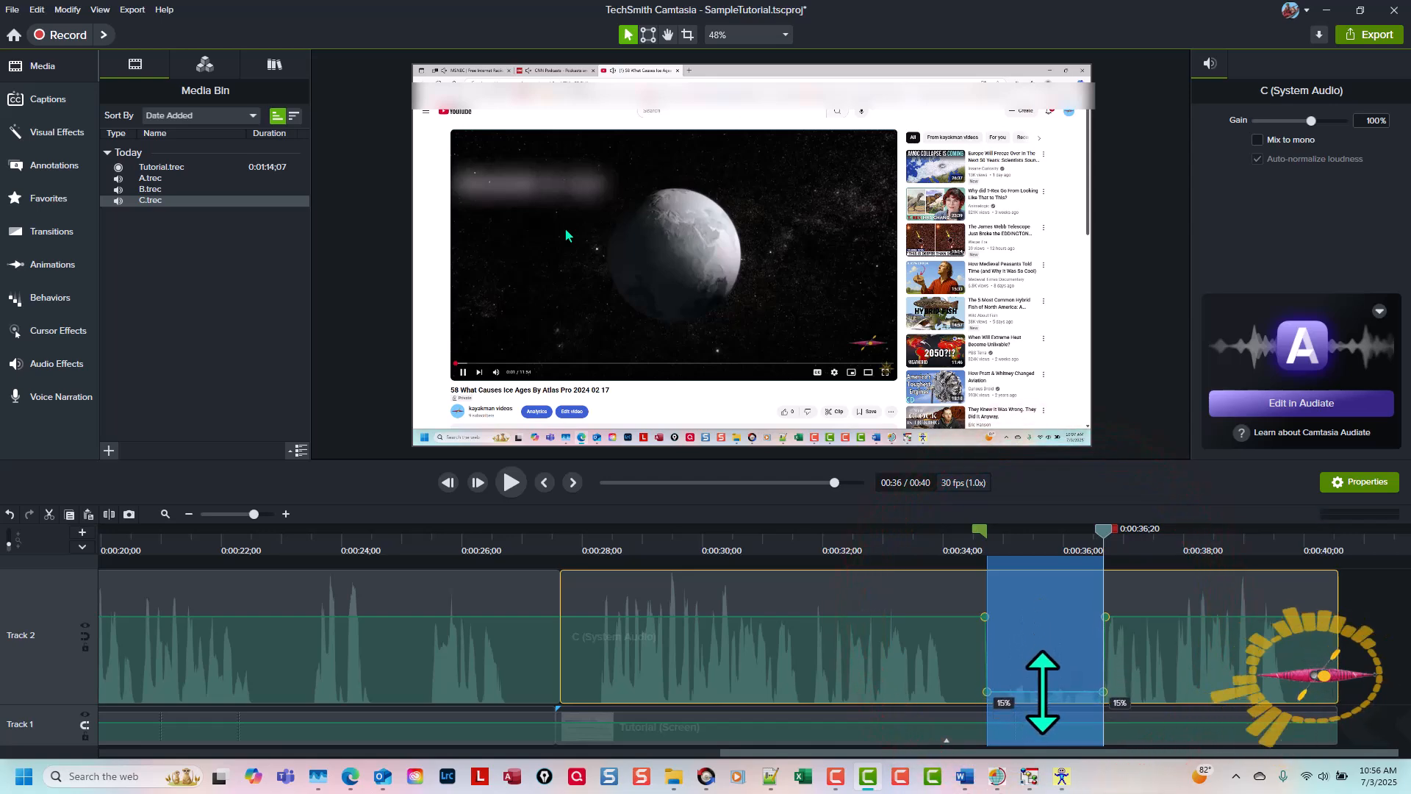
pyautogui.click(800, 540)
pyautogui.click(800, 537)
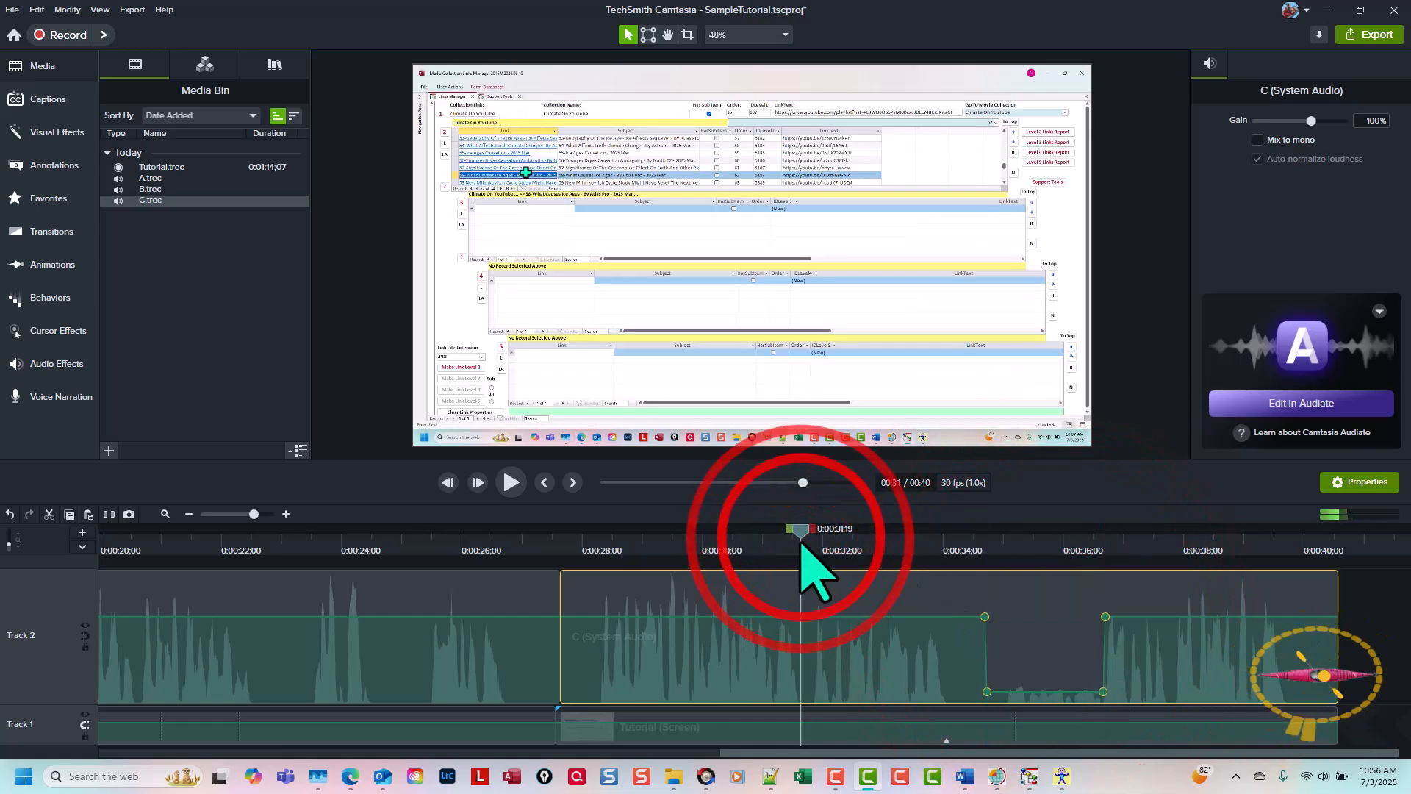
pyautogui.press('space')
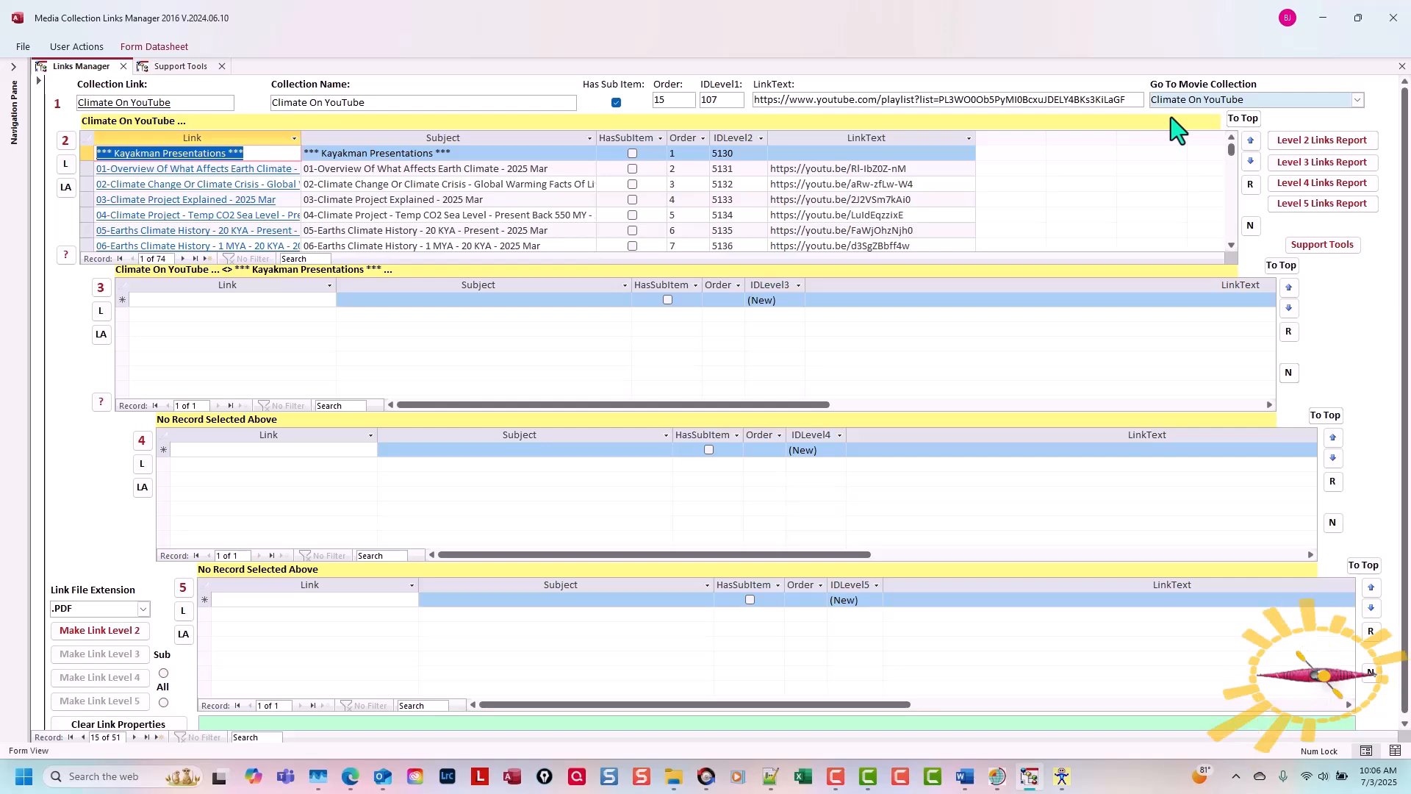
# Step: Switch to Media Collection Links Manager and find the level 2 record "58-What Causes Ice Ages - By Atlas Pro - 2025 Mar" in Climate On YouTube
pyautogui.click(1252, 226)
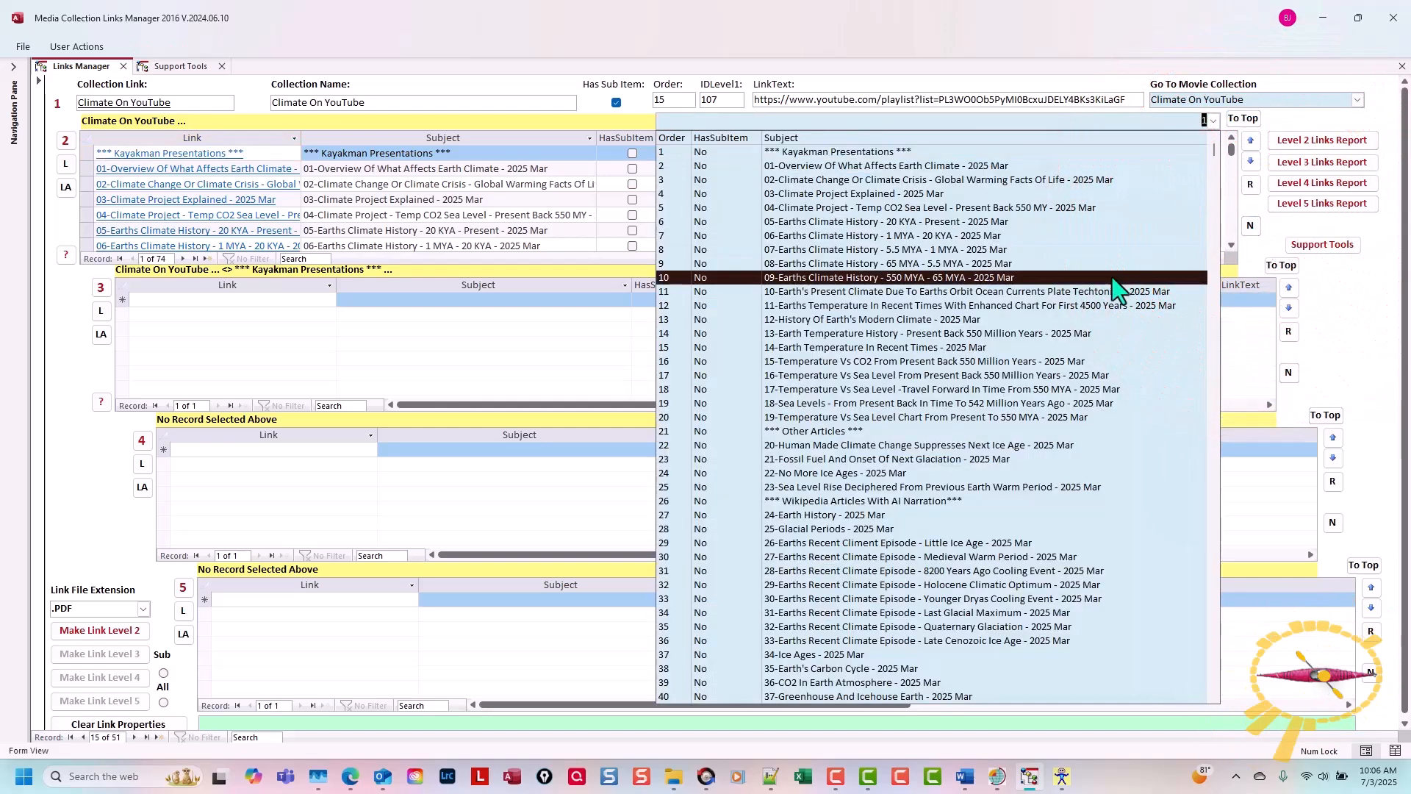
pyautogui.scroll(-4, 1088, 305)
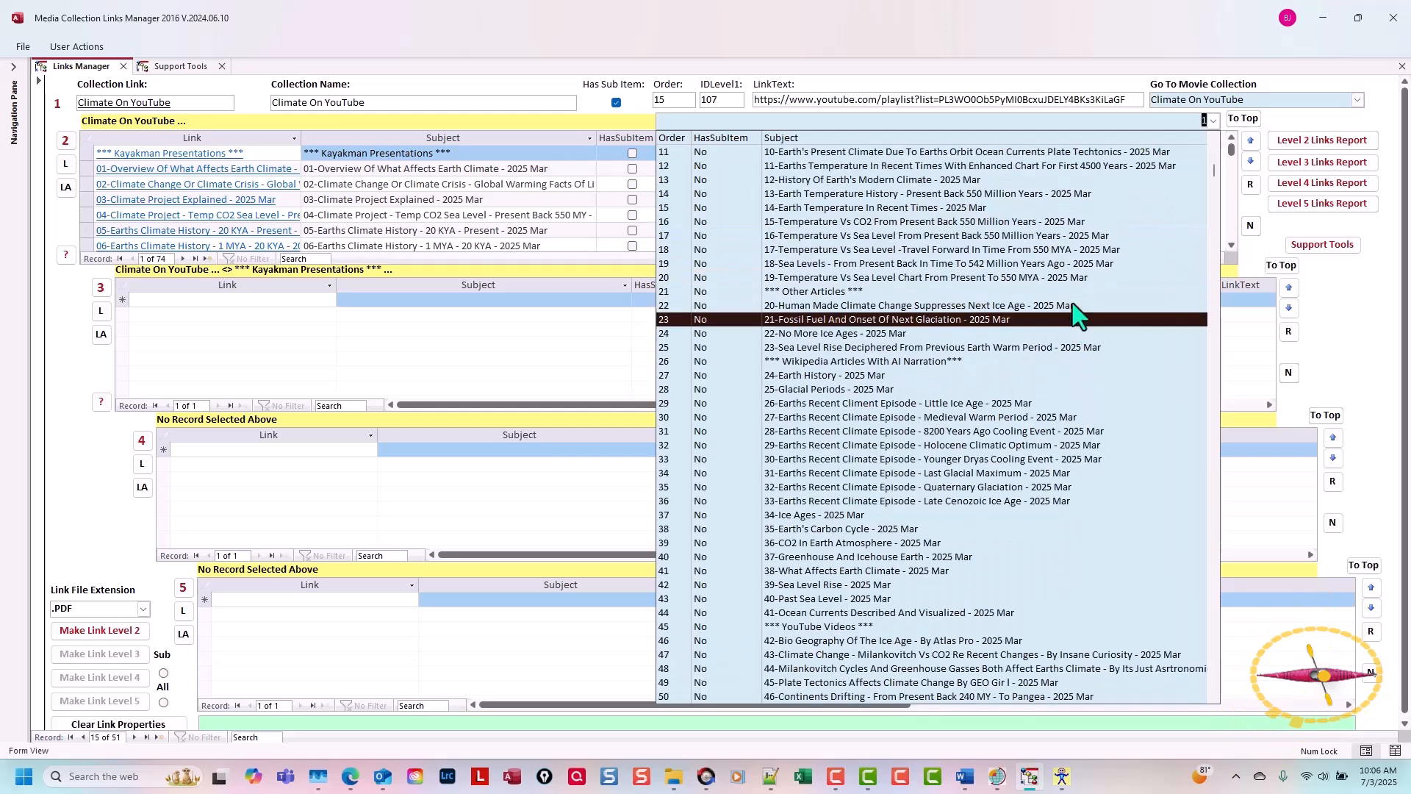
pyautogui.scroll(-4, 1077, 312)
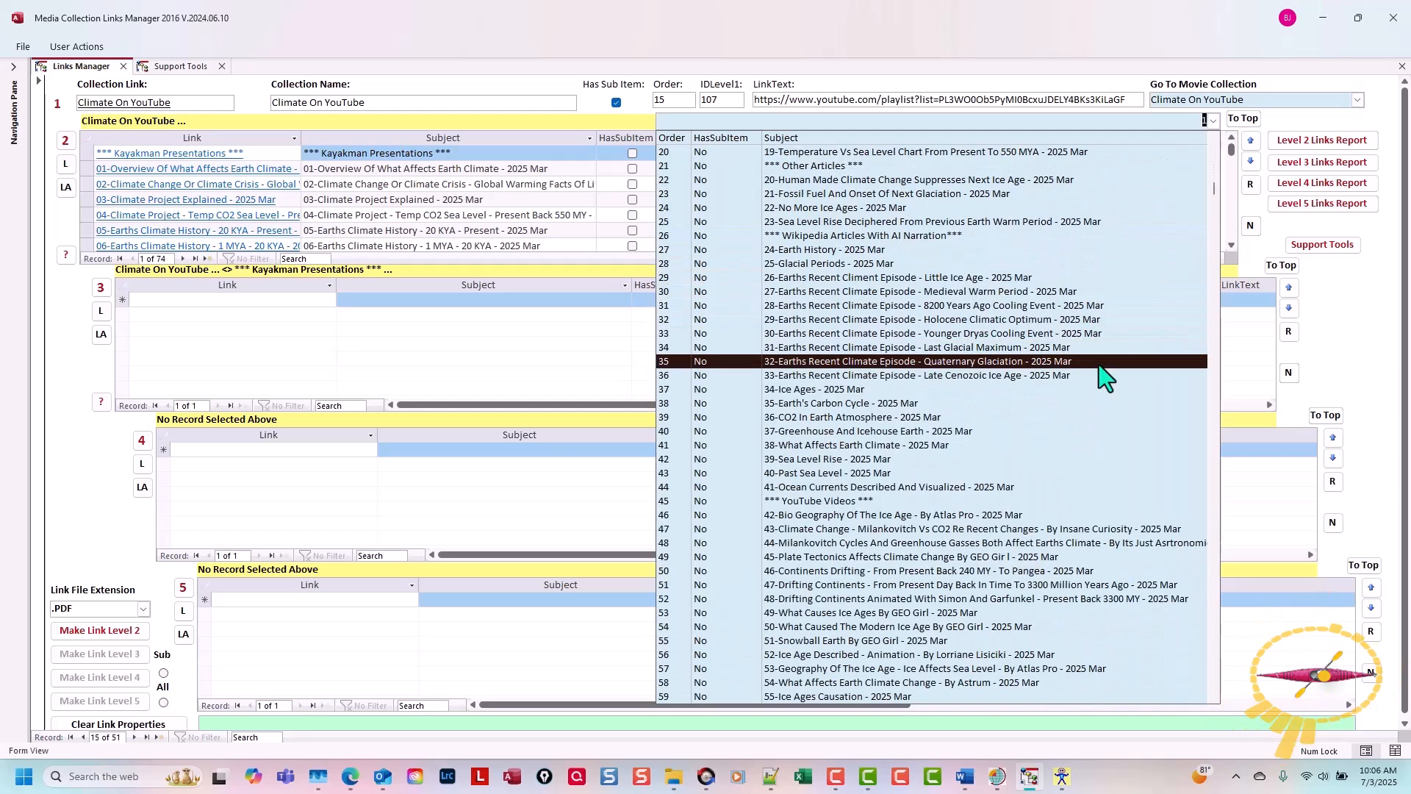
pyautogui.scroll(-1, 1100, 364)
pyautogui.scroll(-2, 1107, 389)
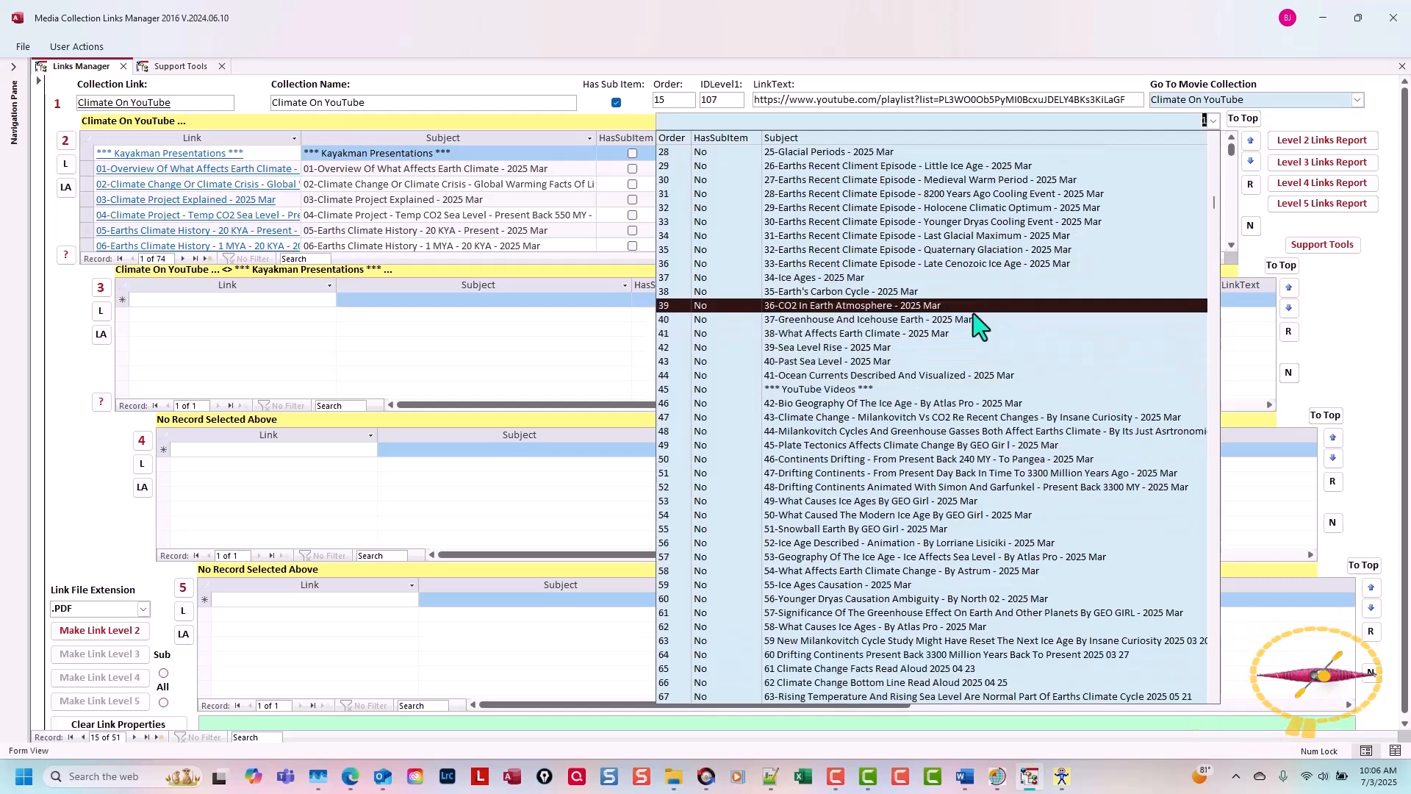
pyautogui.scroll(-2, 845, 500)
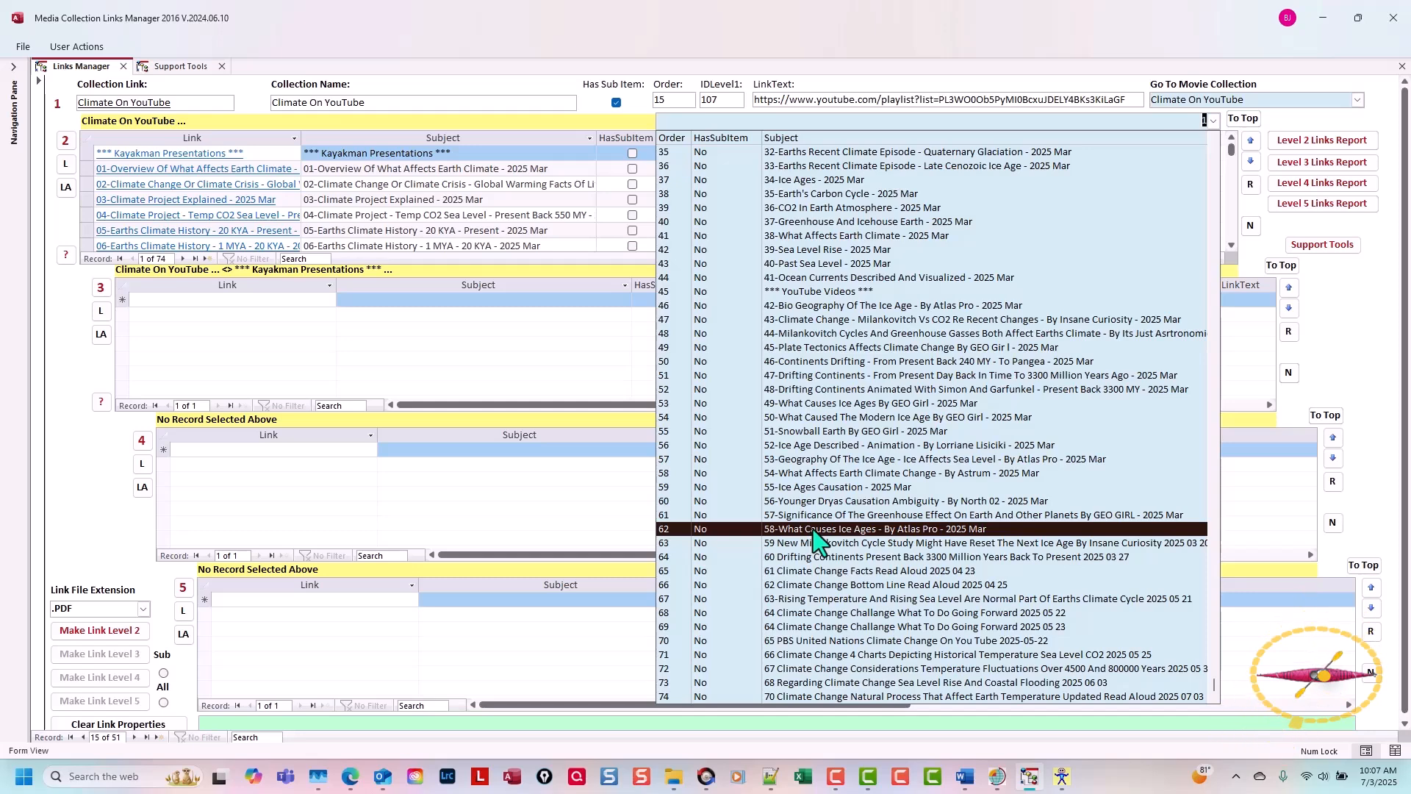
pyautogui.click(814, 531)
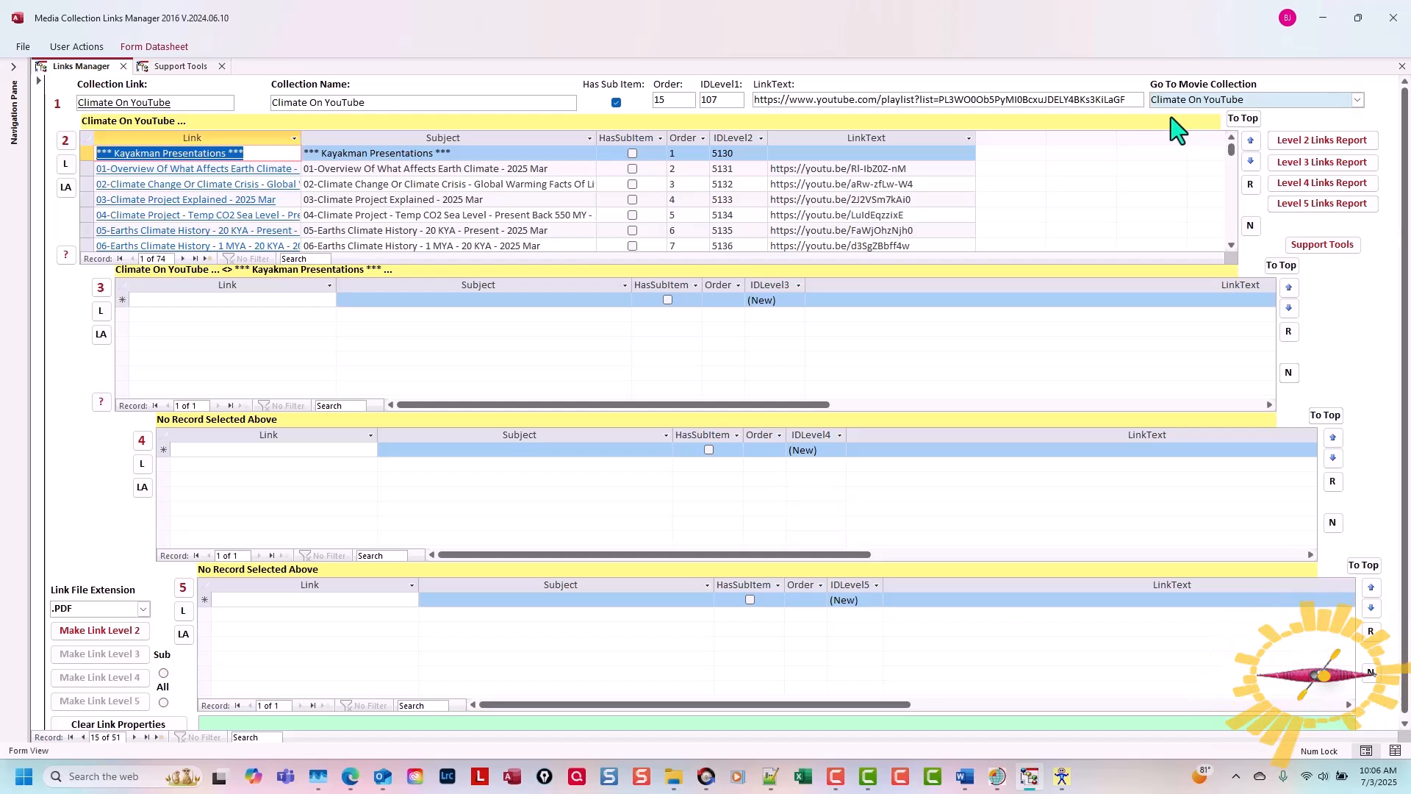
# Step: Starting again from the first Climate On YouTube record, go to level 2 item 62, "58-What Causes Ice Ages - By Atlas Pro - 2025 Mar"
pyautogui.click(1251, 225)
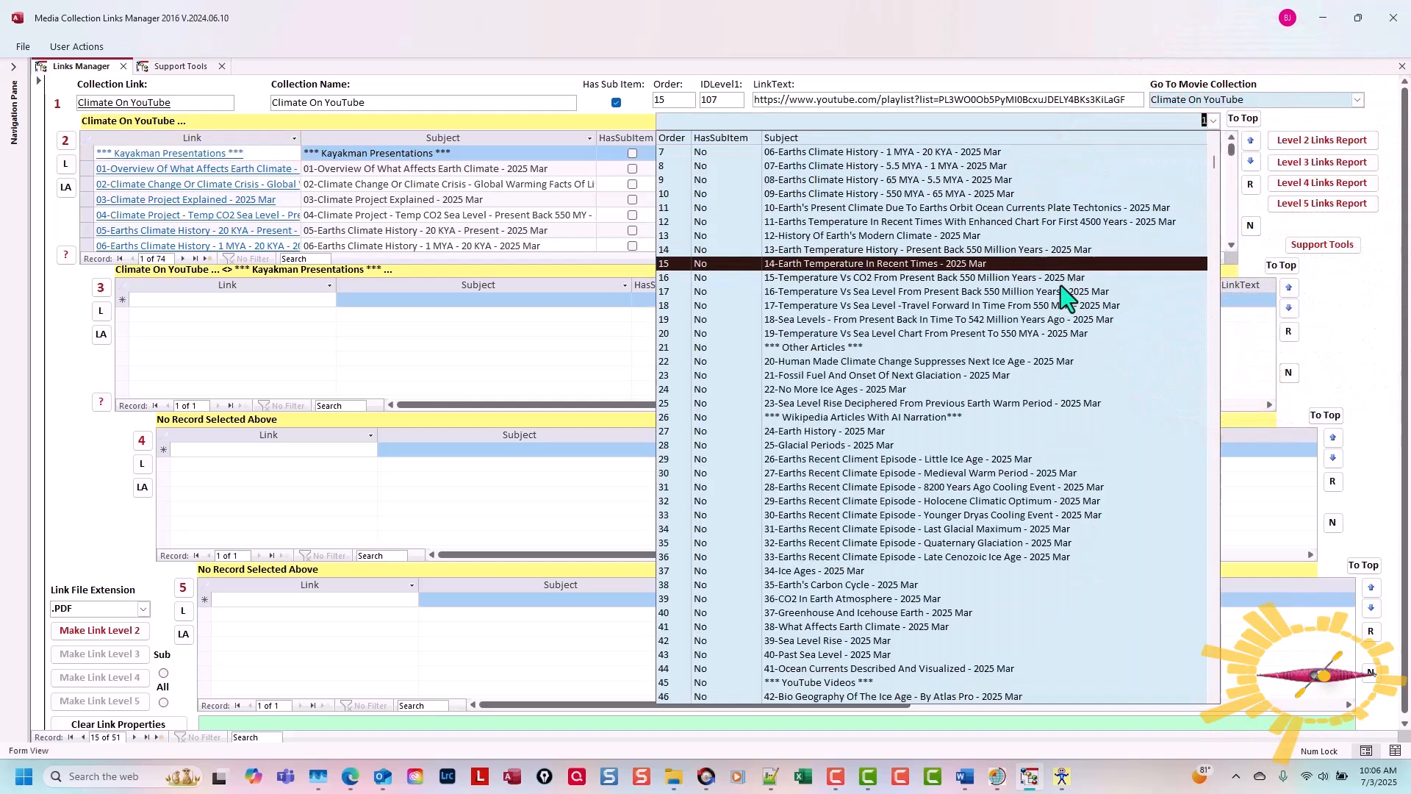
pyautogui.scroll(-2, 1066, 302)
pyautogui.scroll(-5, 1087, 353)
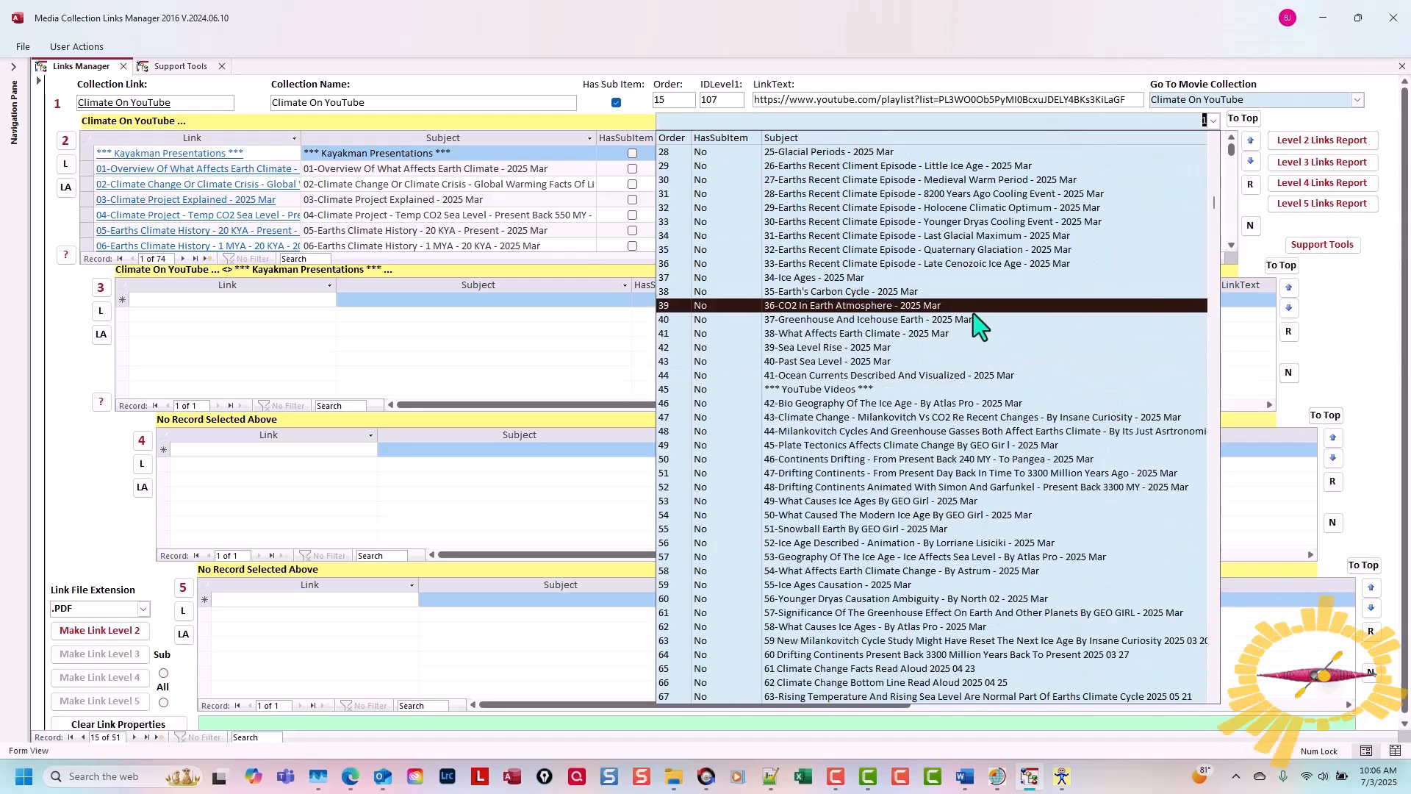
pyautogui.scroll(-3, 816, 540)
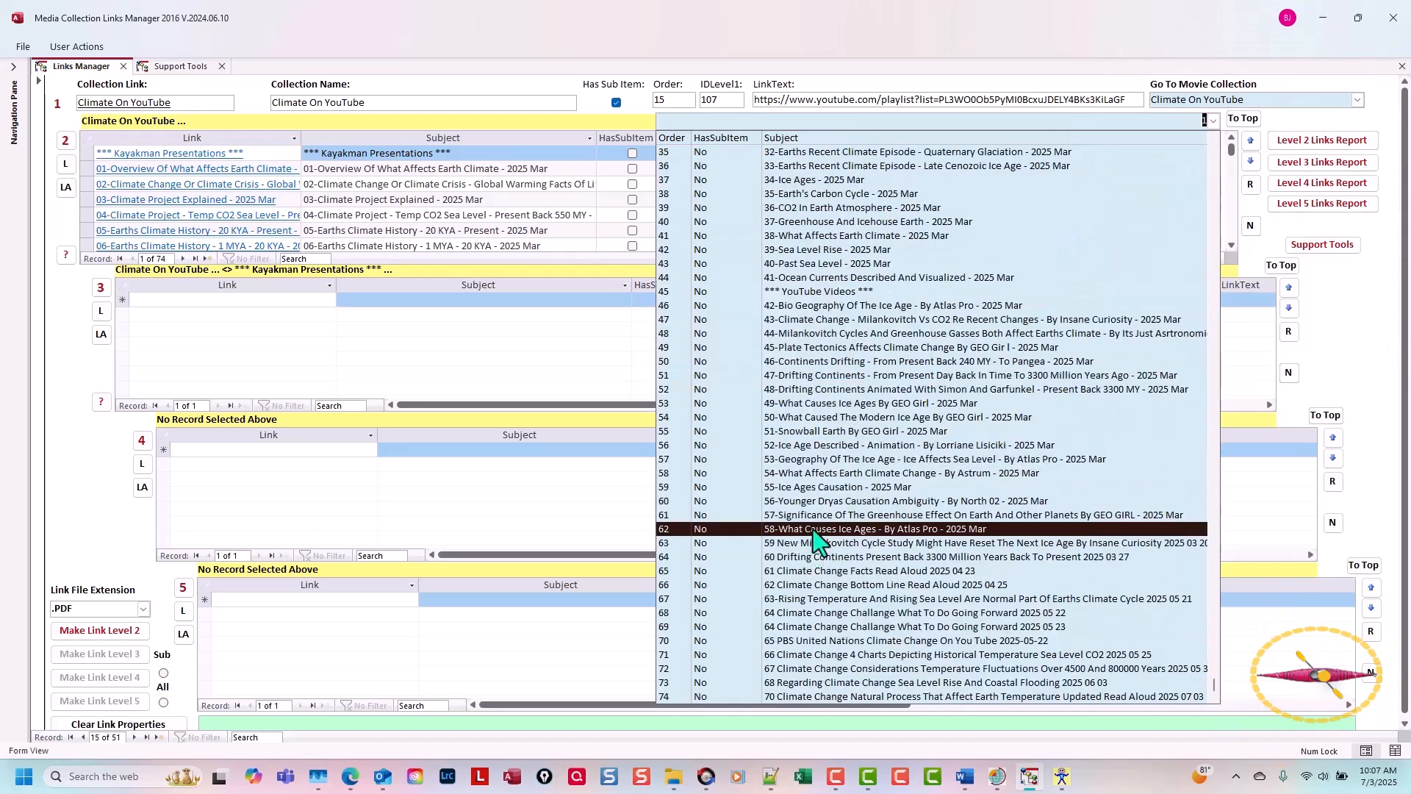
pyautogui.click(813, 531)
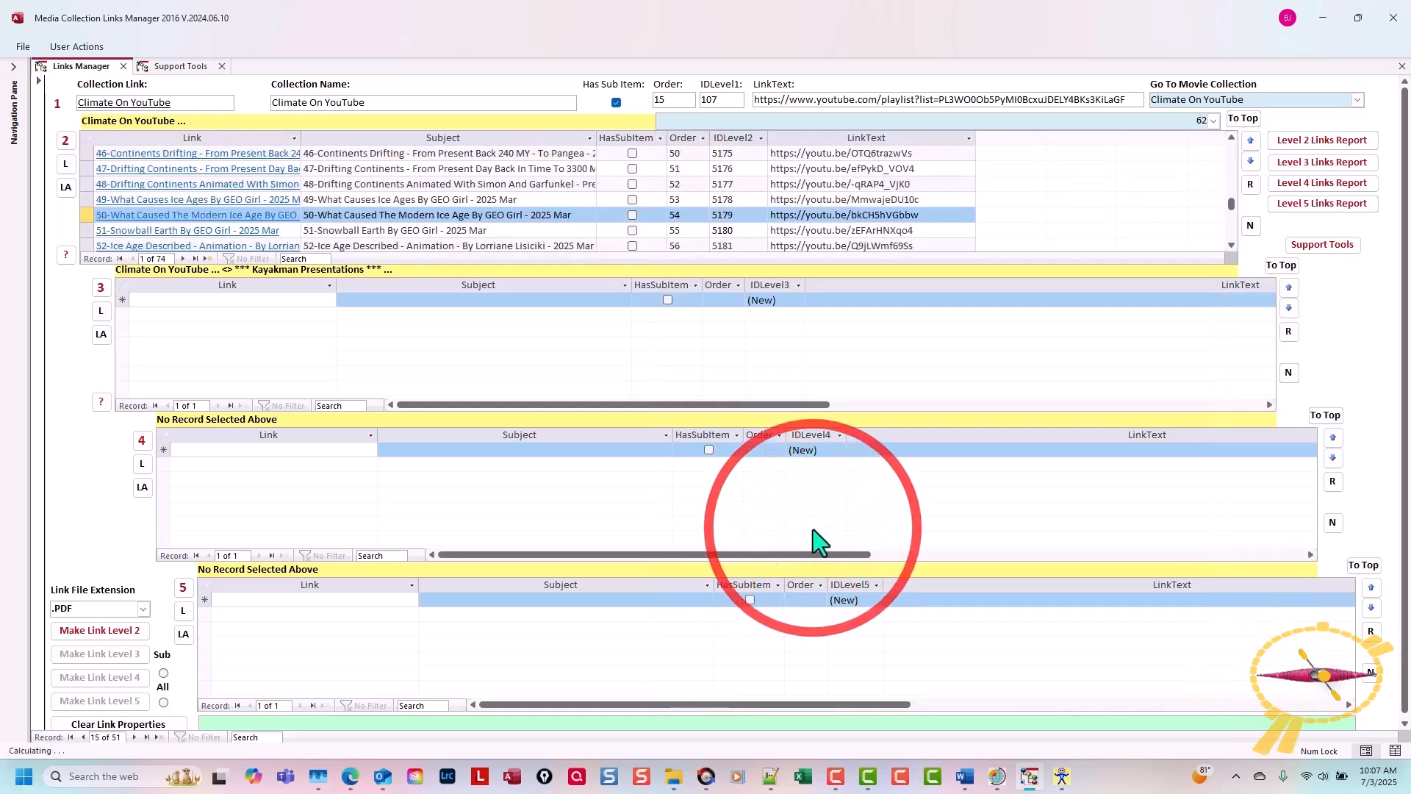